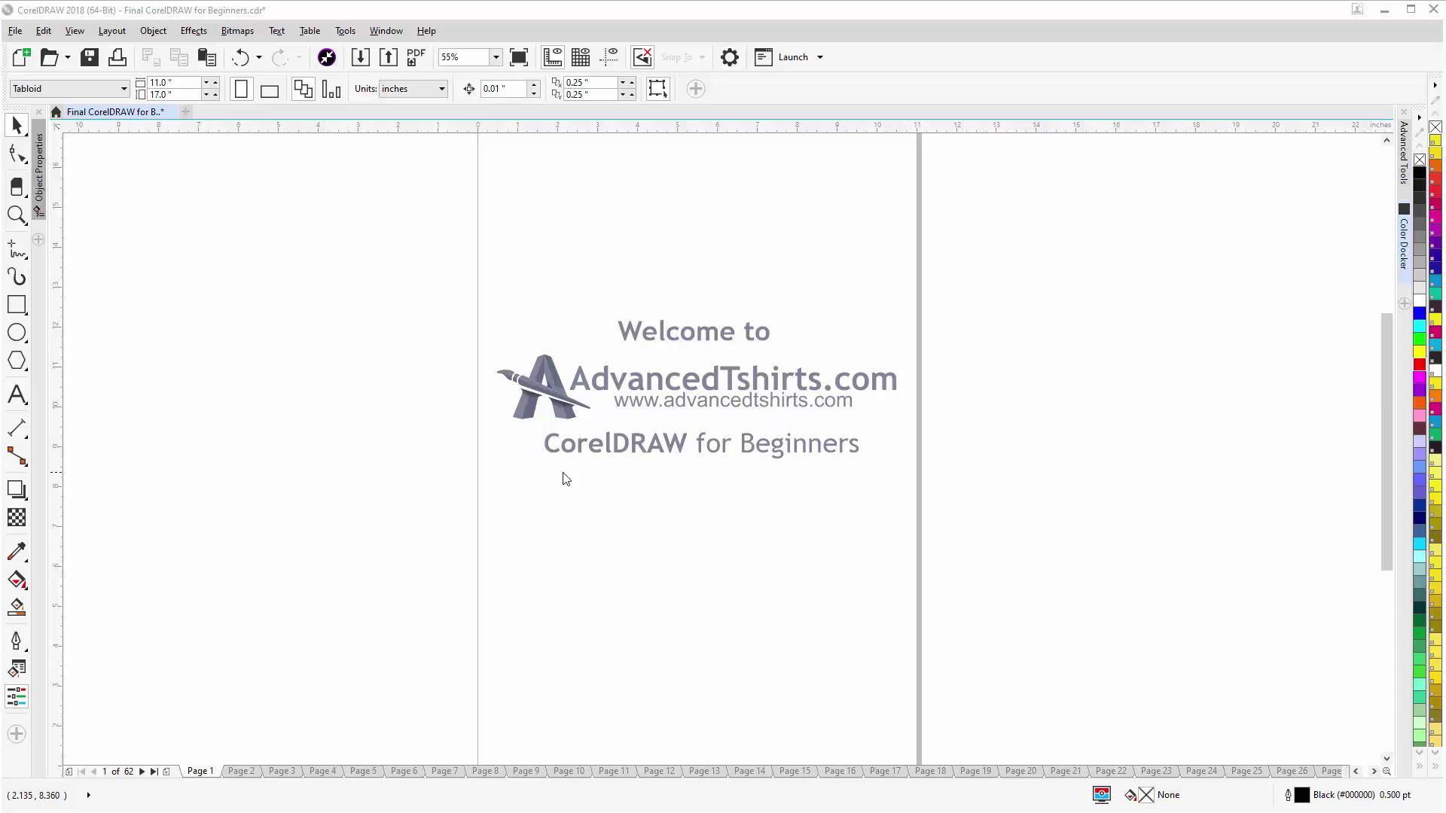
# Draw a rectangle about 4.72 by 1.88 inches below the sample shapes and give it a 3 pt outline
pyautogui.click(327, 771)
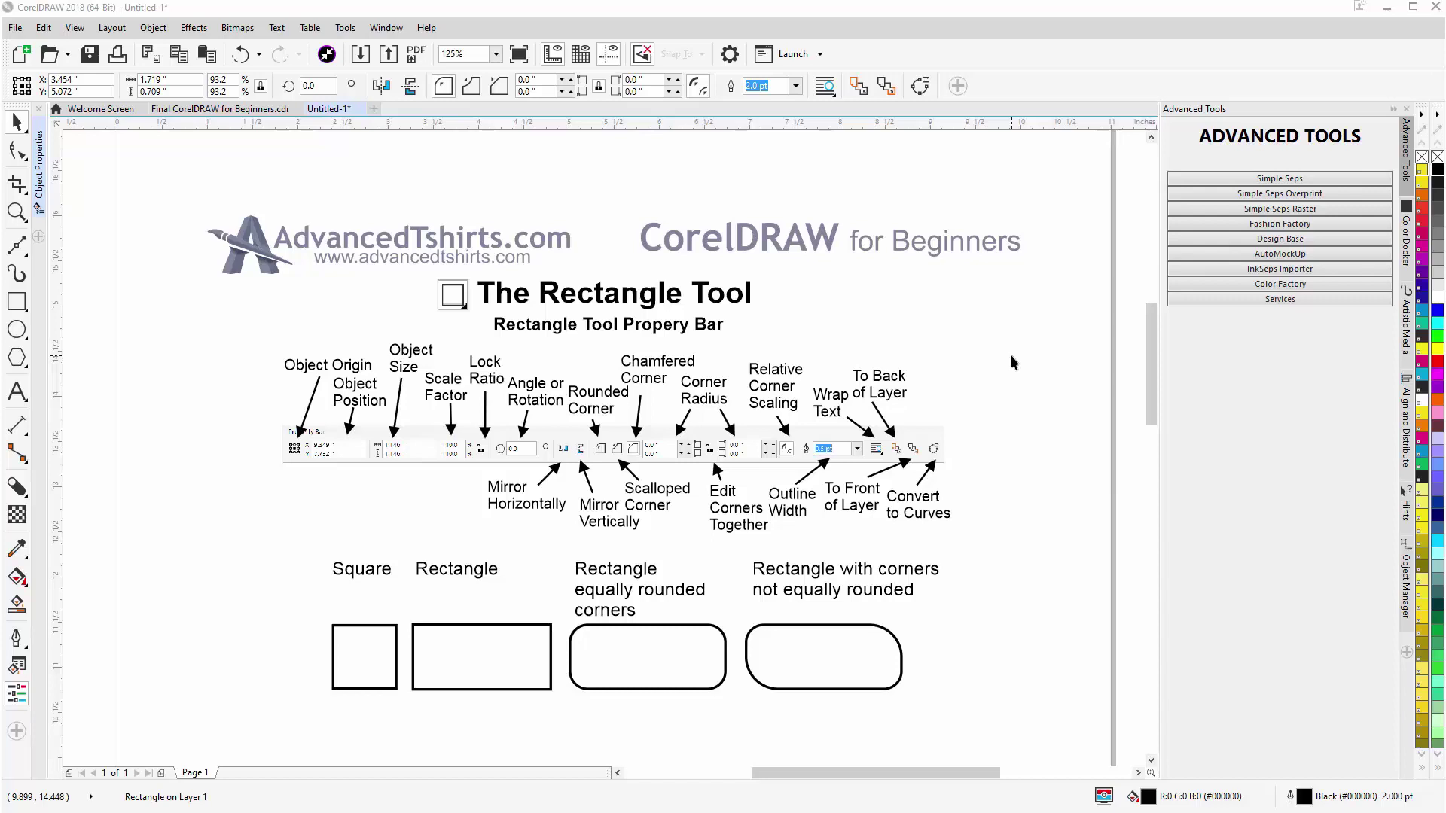
pyautogui.moveTo(1146, 330); pyautogui.dragTo(1144, 376)
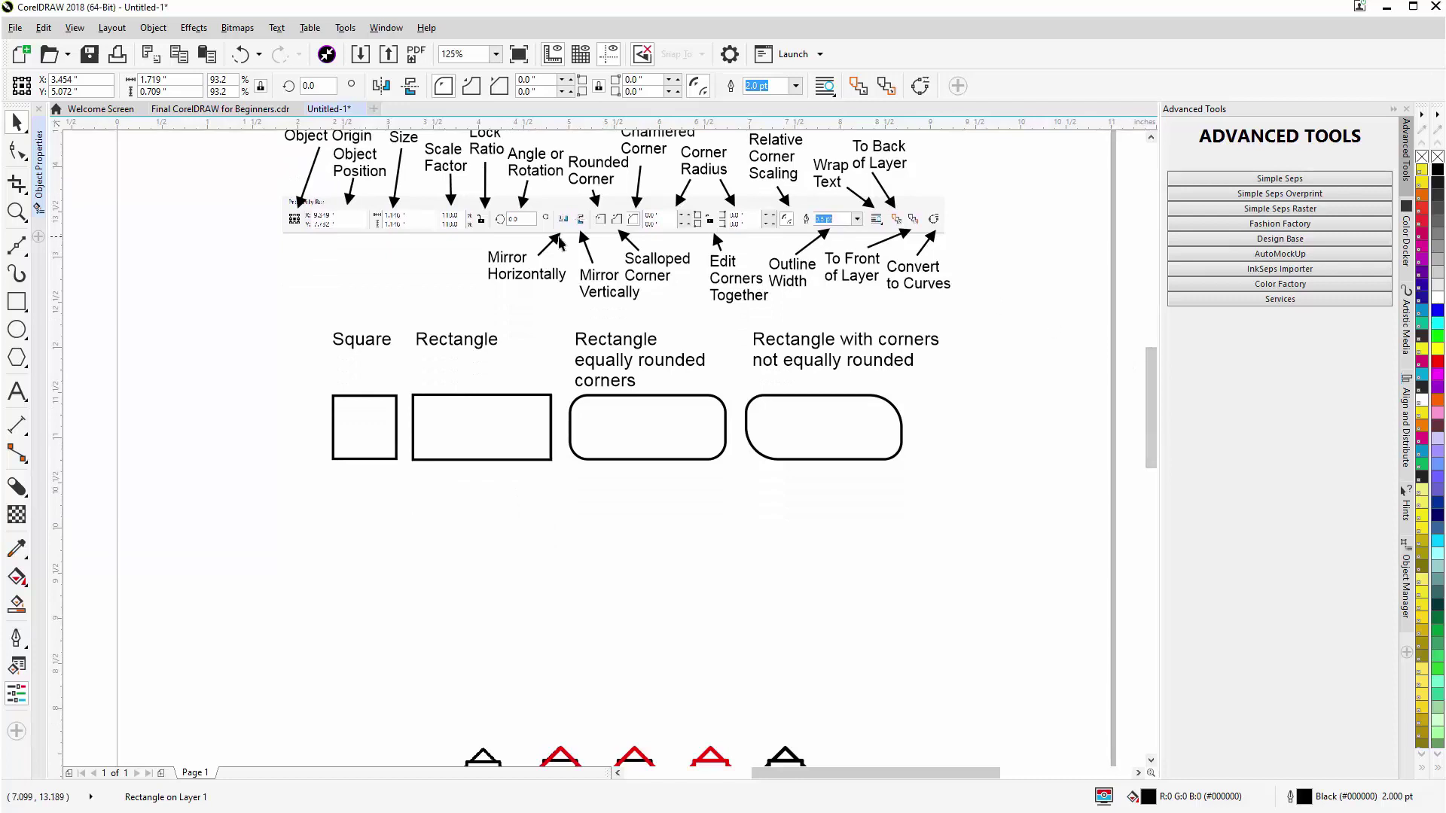
pyautogui.click(15, 305)
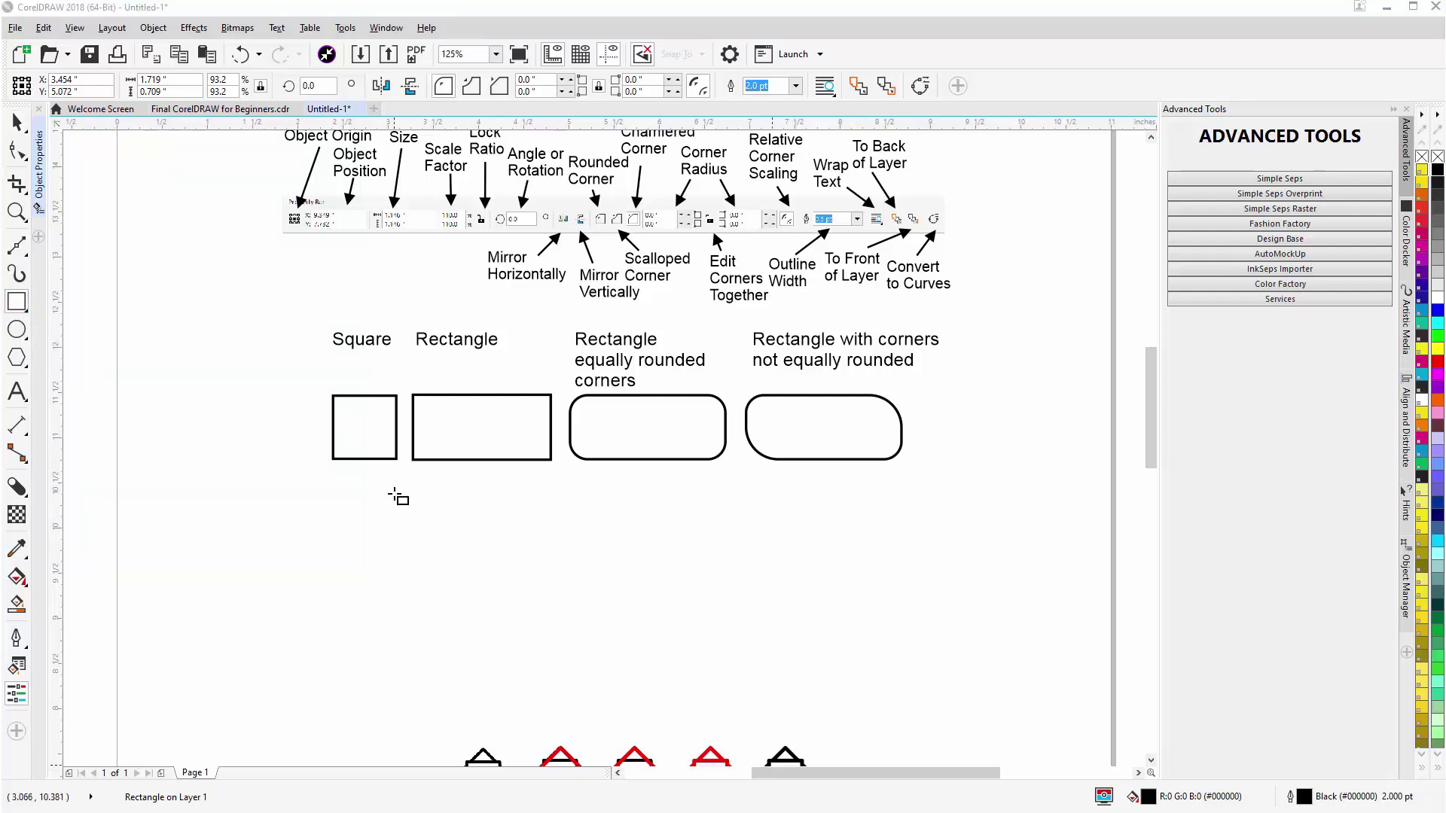
pyautogui.moveTo(399, 493); pyautogui.dragTo(825, 662)
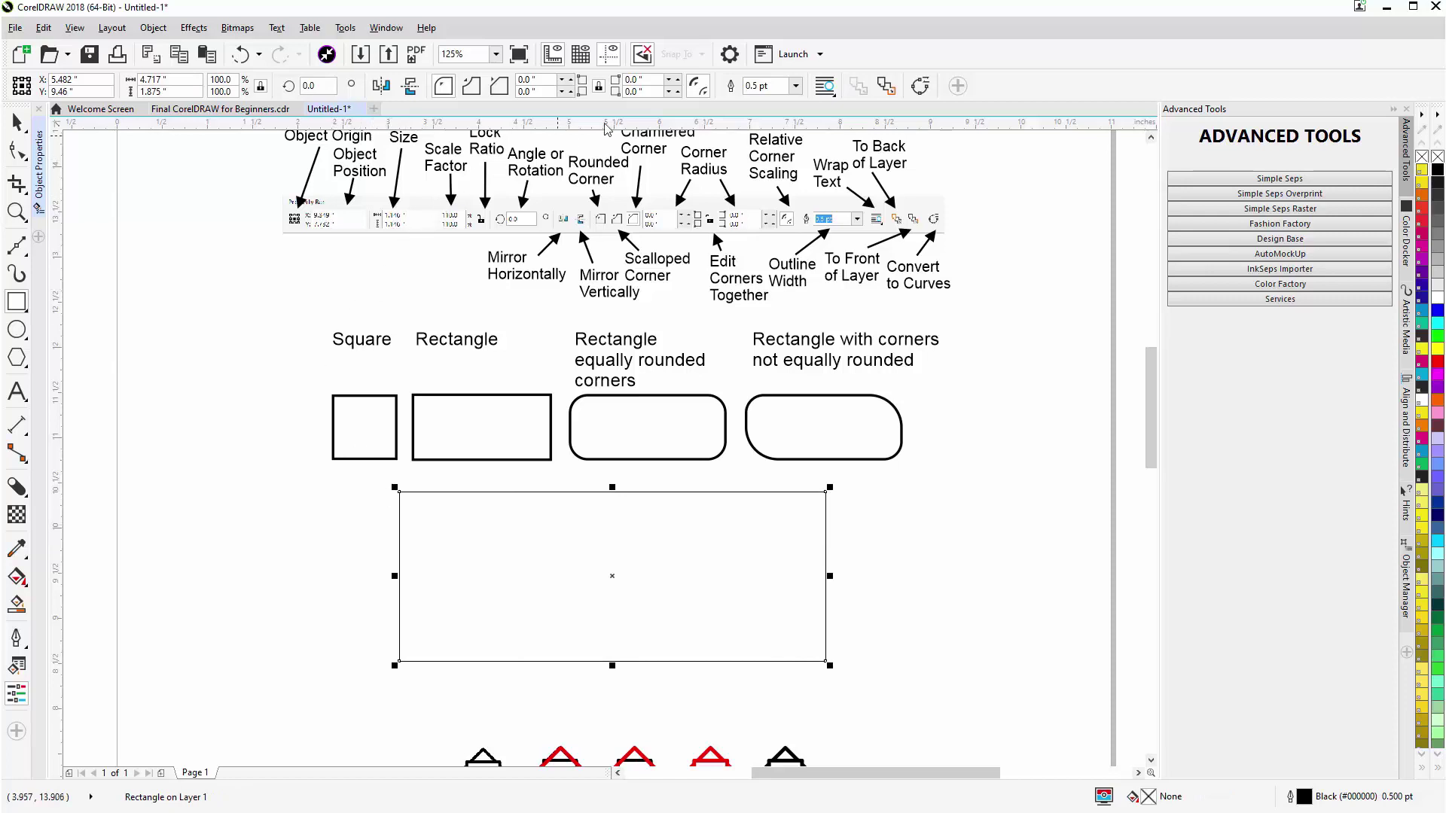
pyautogui.click(796, 87)
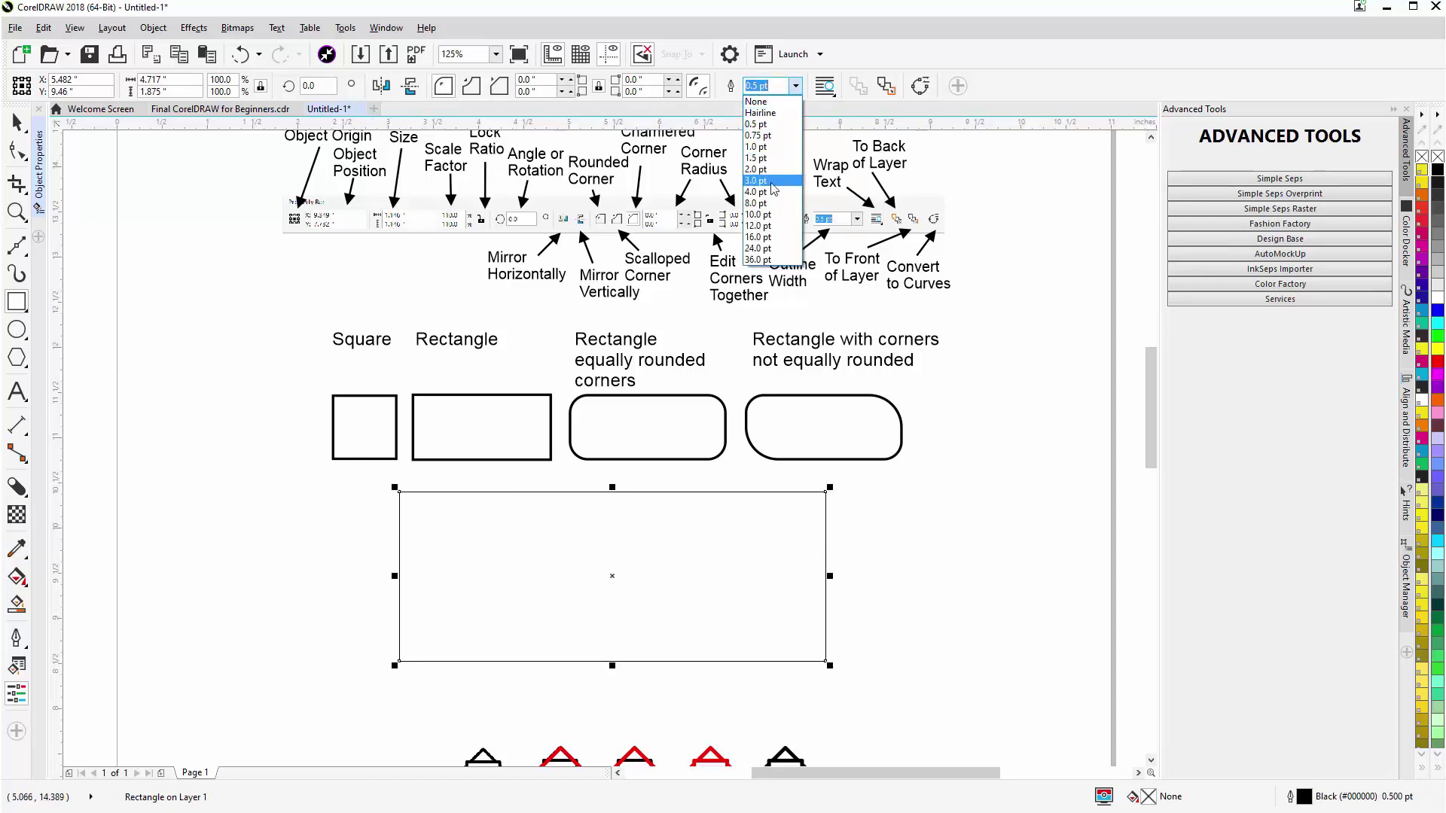
pyautogui.click(772, 190)
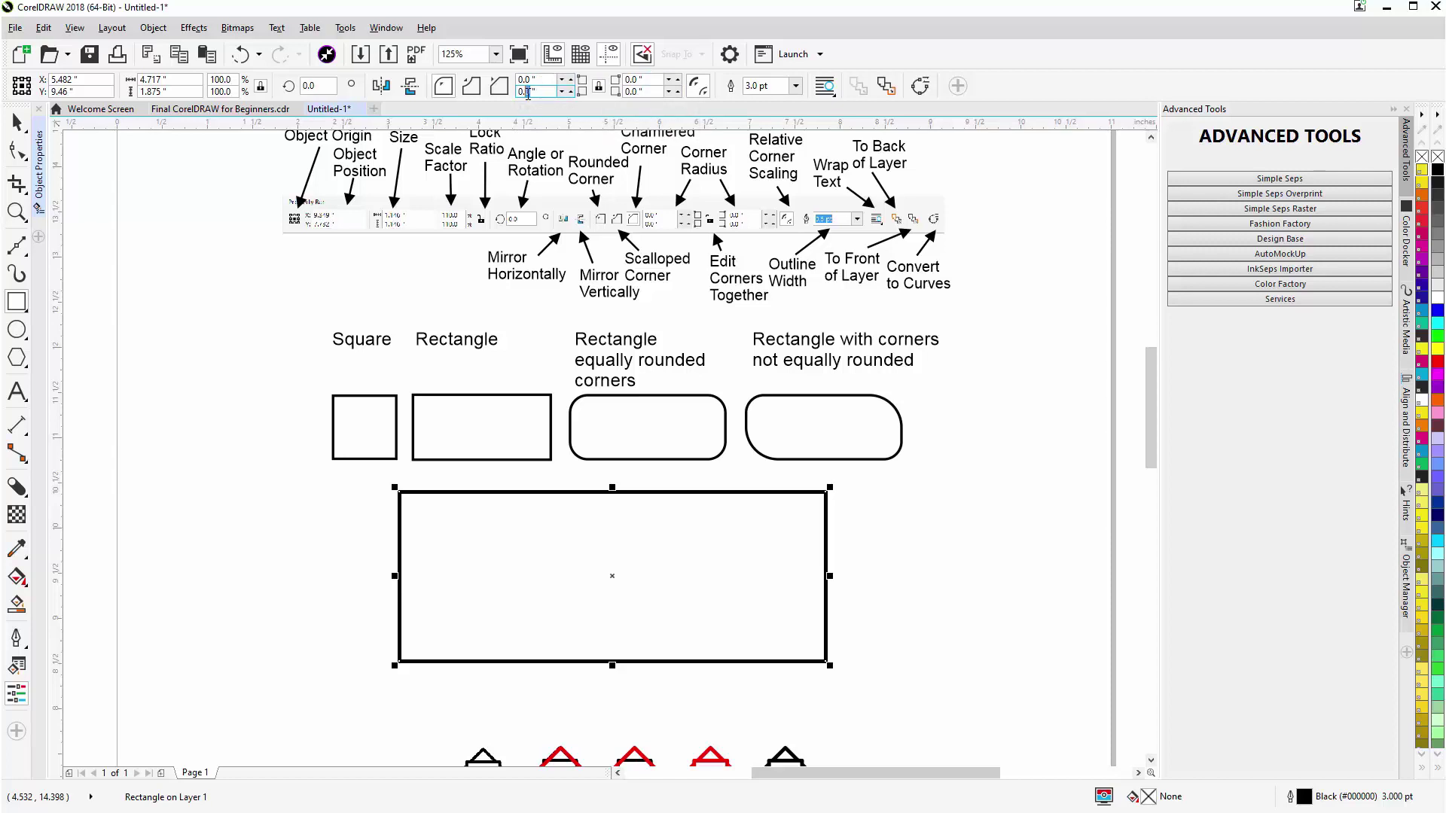
# Set all corner radii of the rectangle to 0.15 inch and try scalloped and chamfered corners before returning to rounded ones
pyautogui.write('5')
pyautogui.press('Return')
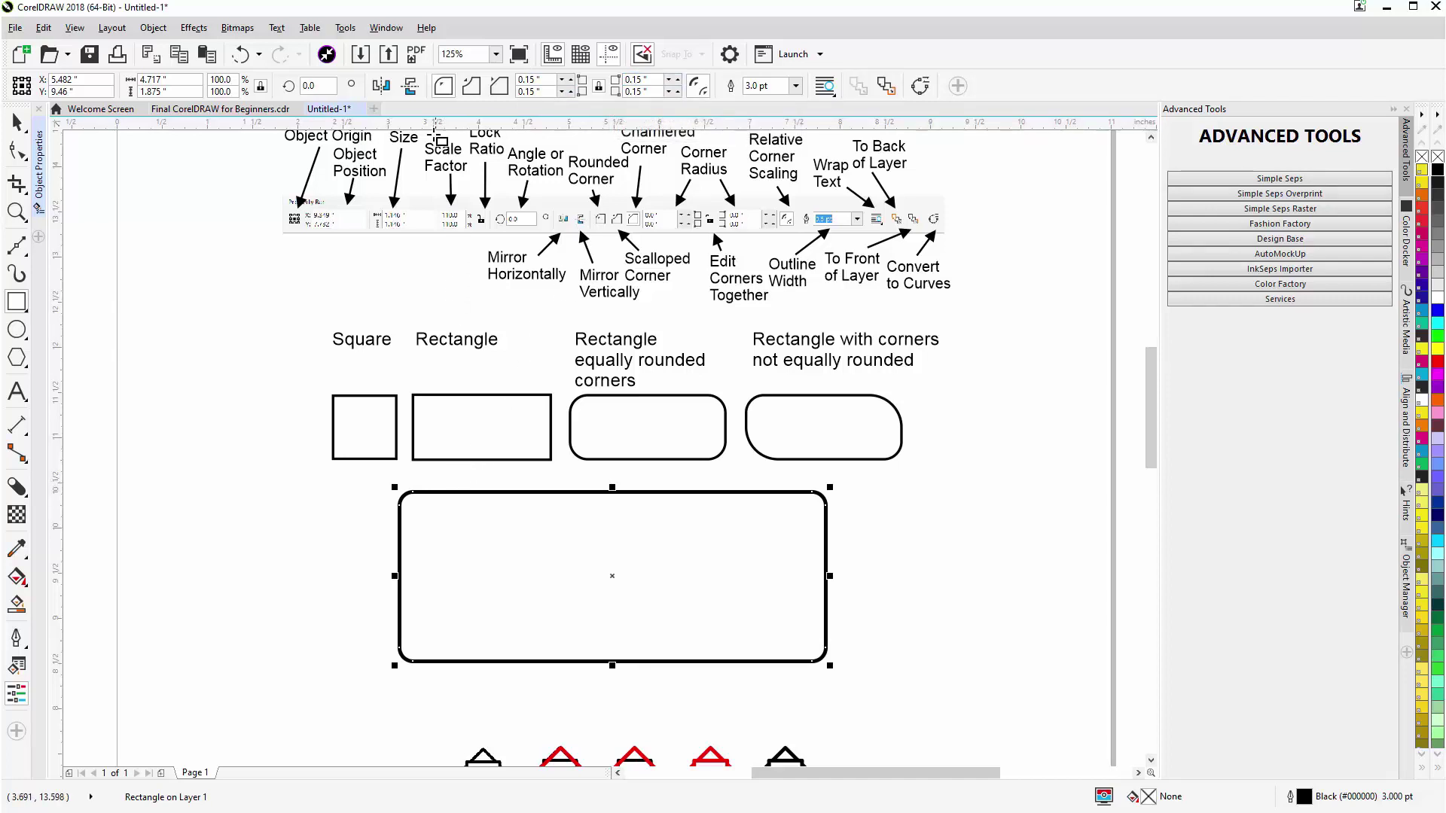
pyautogui.click(475, 87)
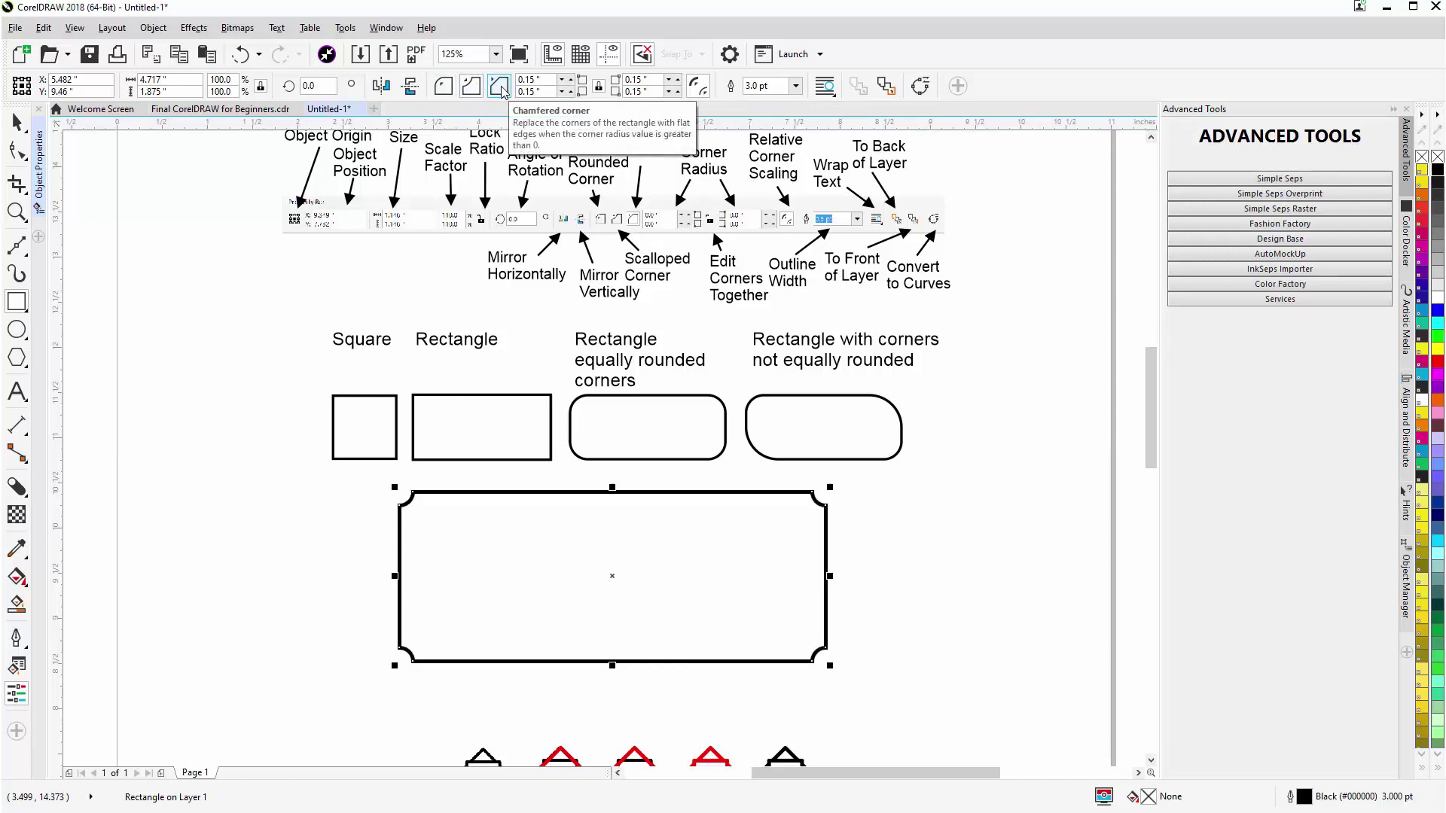
pyautogui.click(501, 88)
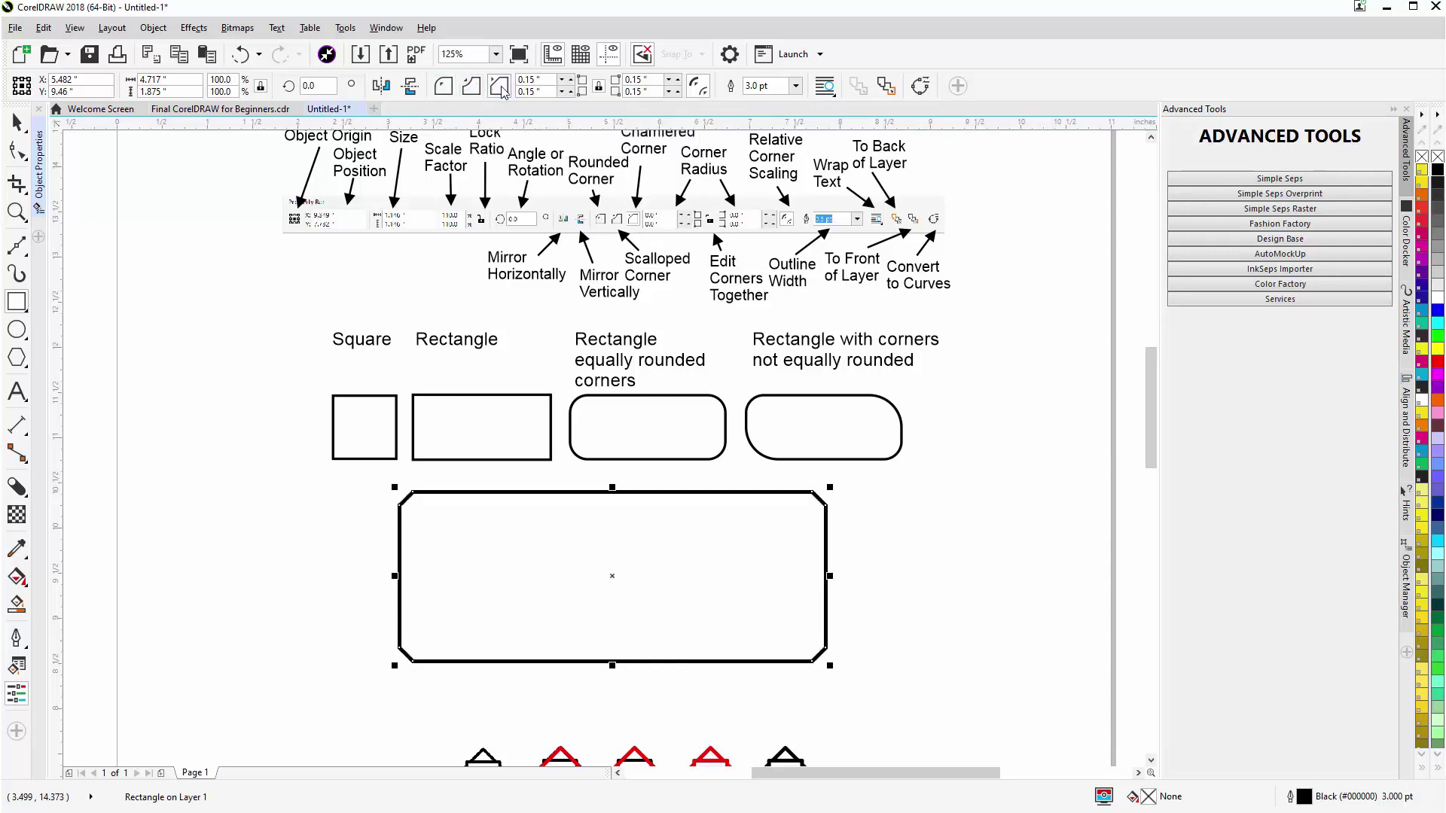
pyautogui.click(446, 87)
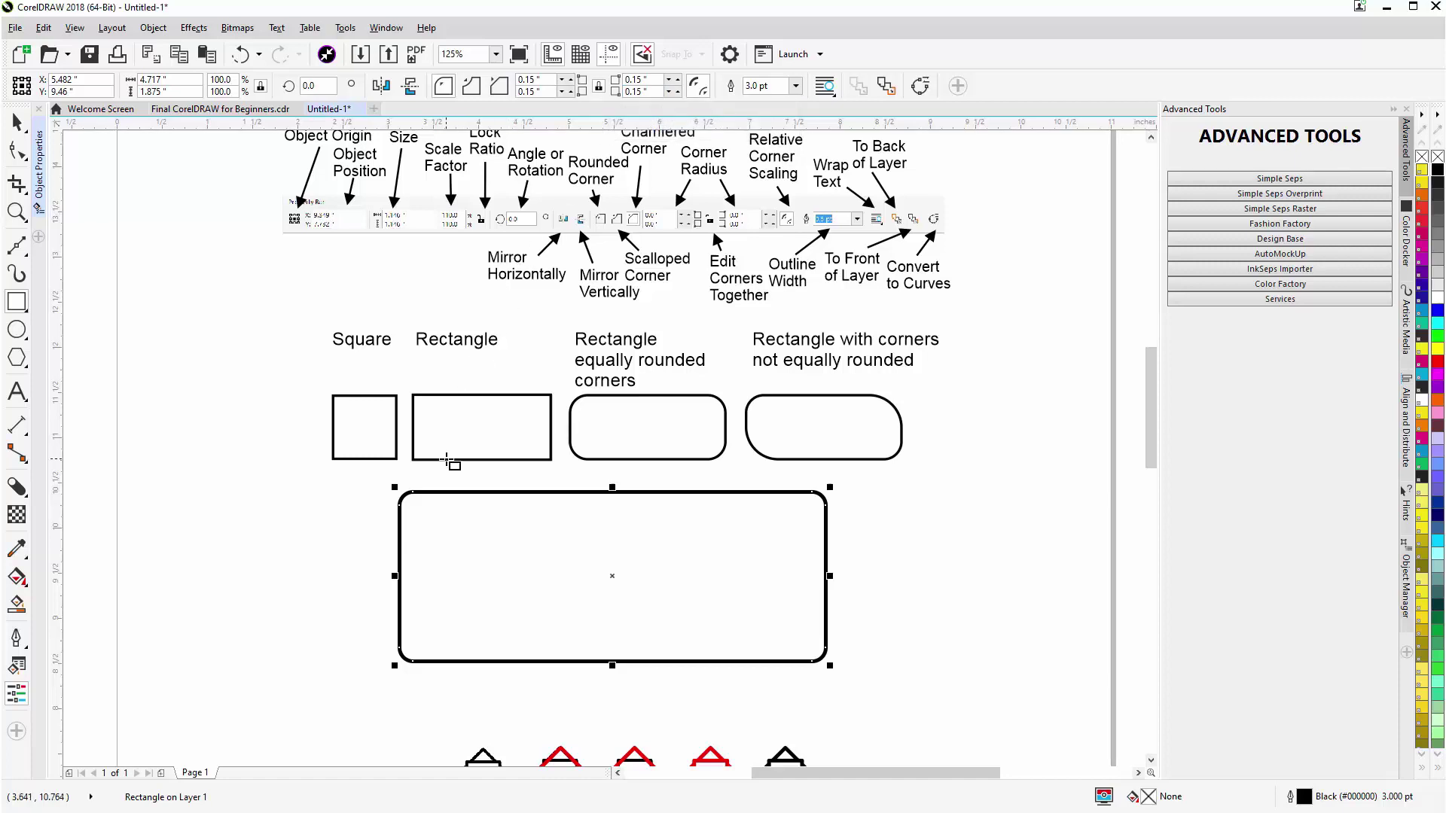
# Reshape the rectangle's corners together by hand with the Shape tool, first to fully round ends, ending at a radius of about 0.21 inch
pyautogui.press('F10')
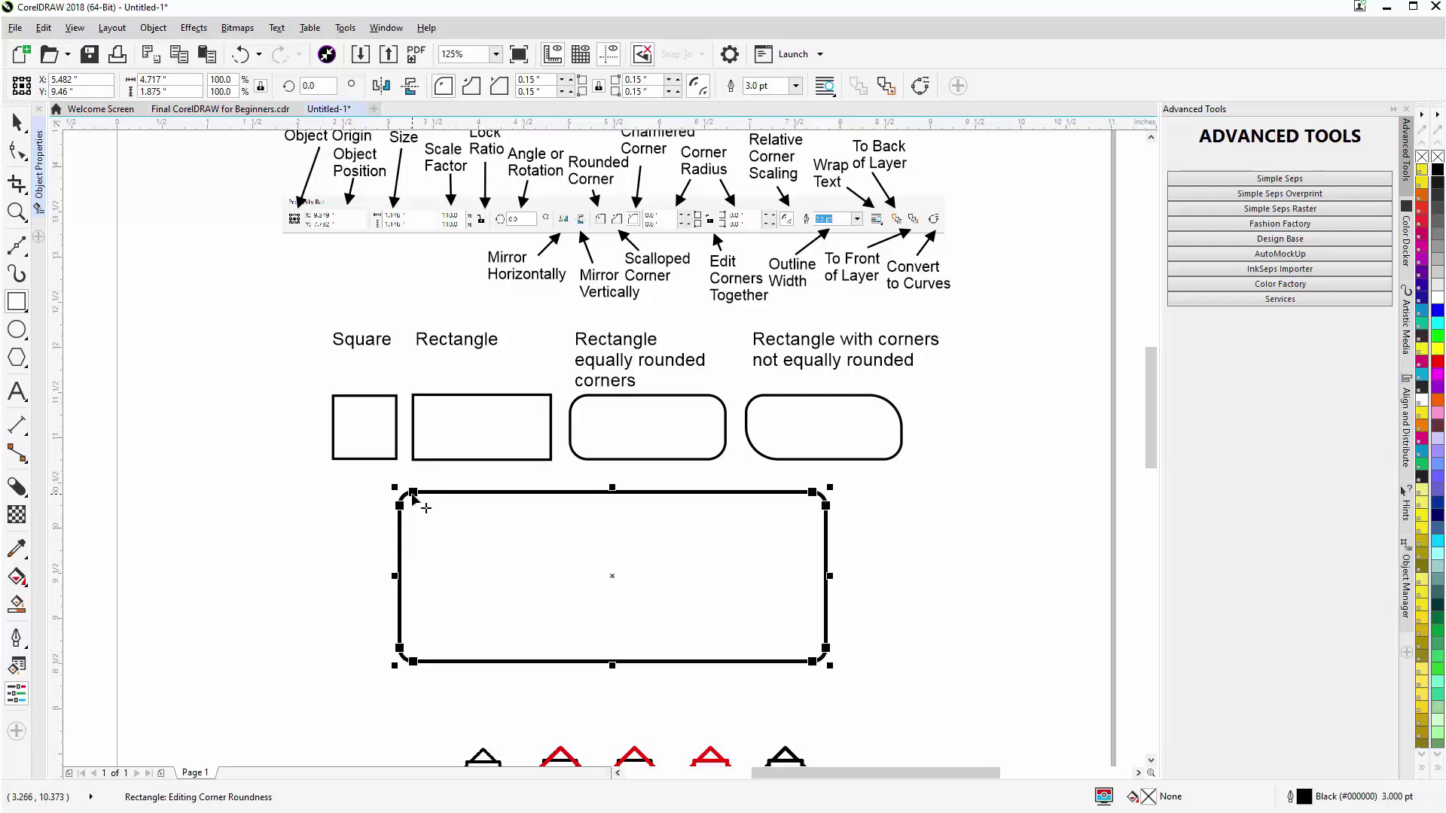
pyautogui.moveTo(415, 495); pyautogui.dragTo(490, 494)
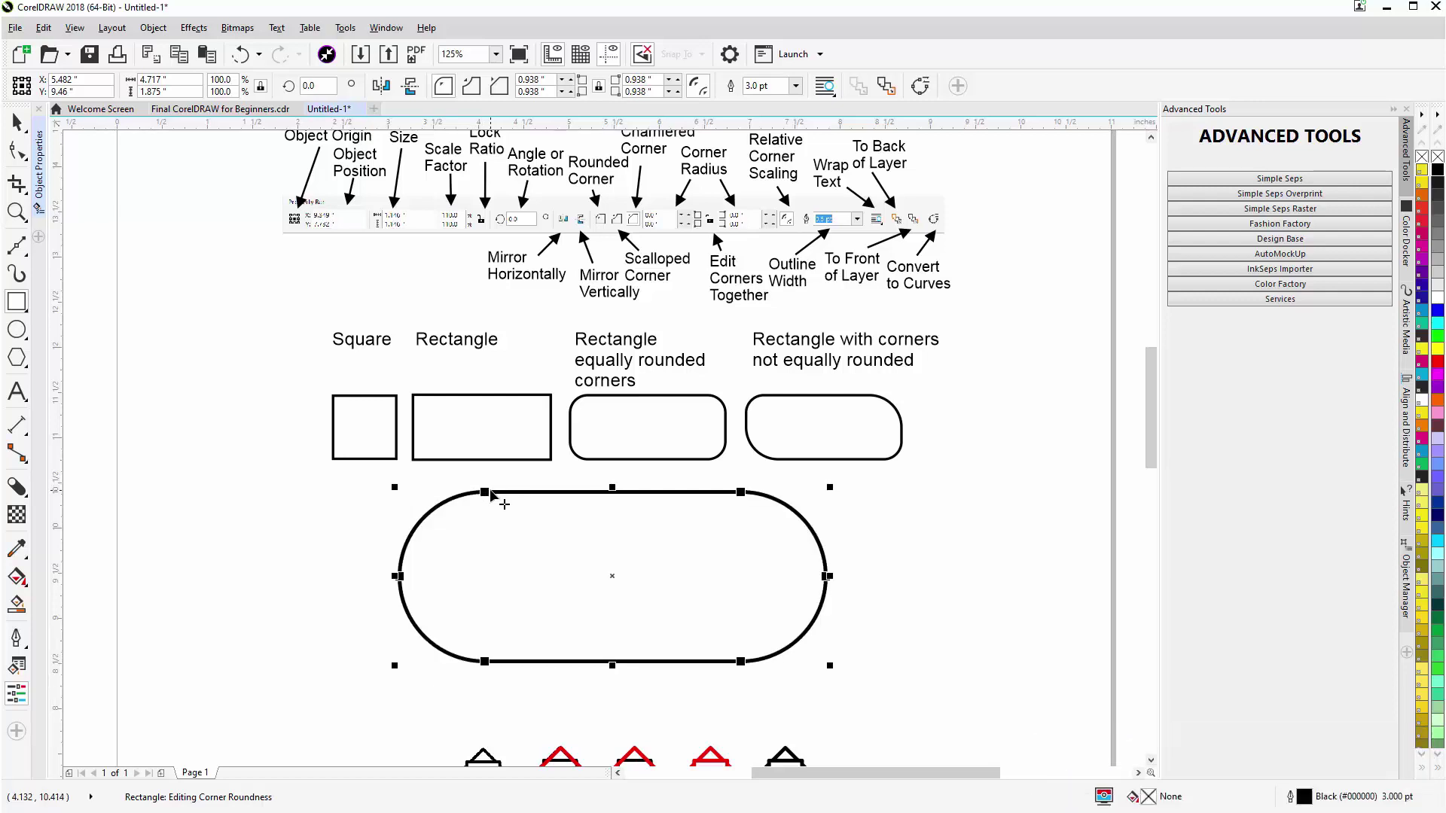
pyautogui.moveTo(491, 494); pyautogui.dragTo(421, 497)
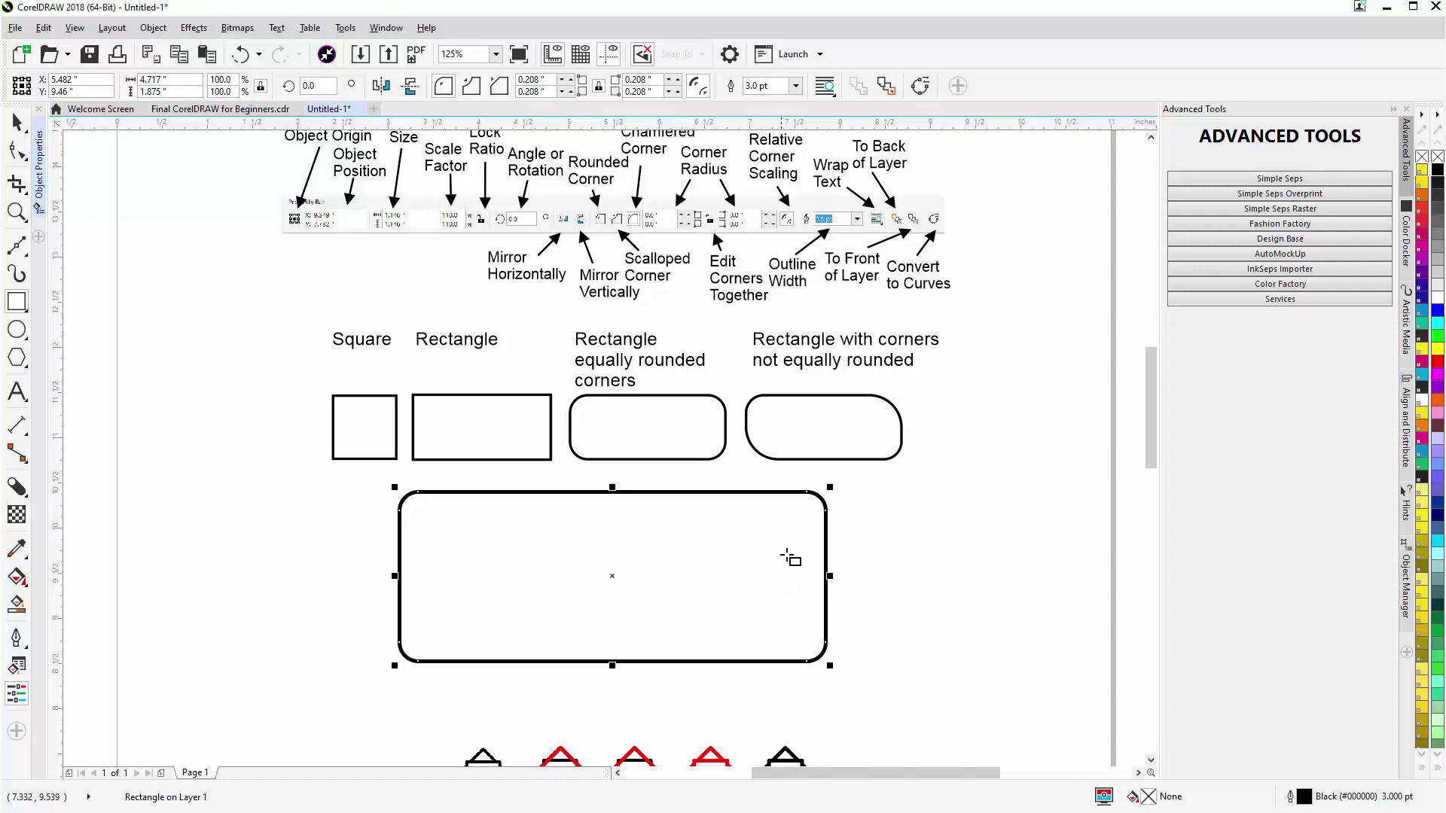
# Try rounding only the rectangle's upper-right corner to about 0.71 inch, undo that change and delete the rectangle
pyautogui.moveTo(826, 491); pyautogui.dragTo(836, 537)
pyautogui.hotkey('ctrl', 'z')
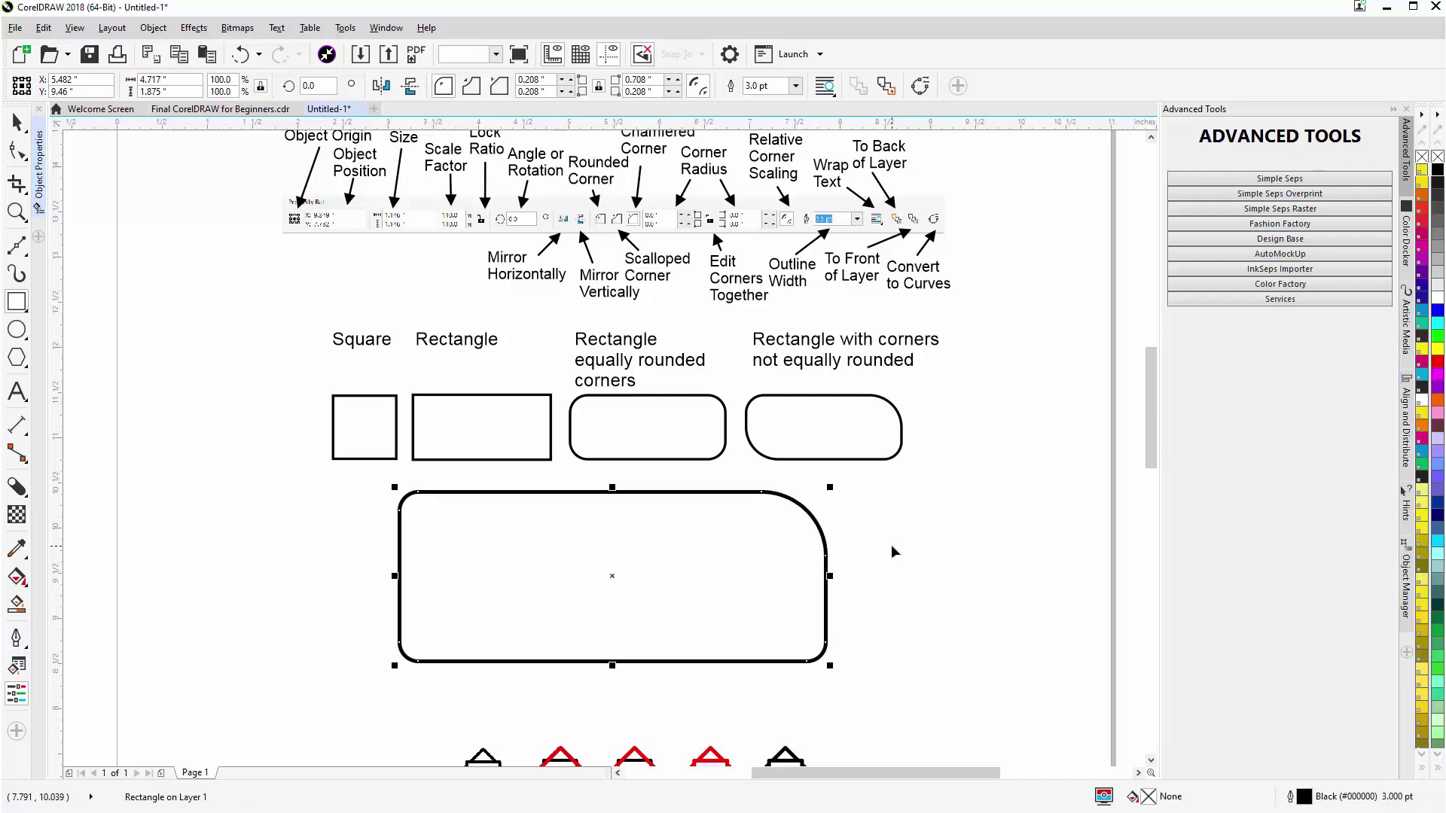
pyautogui.hotkey('ctrl', 'z')
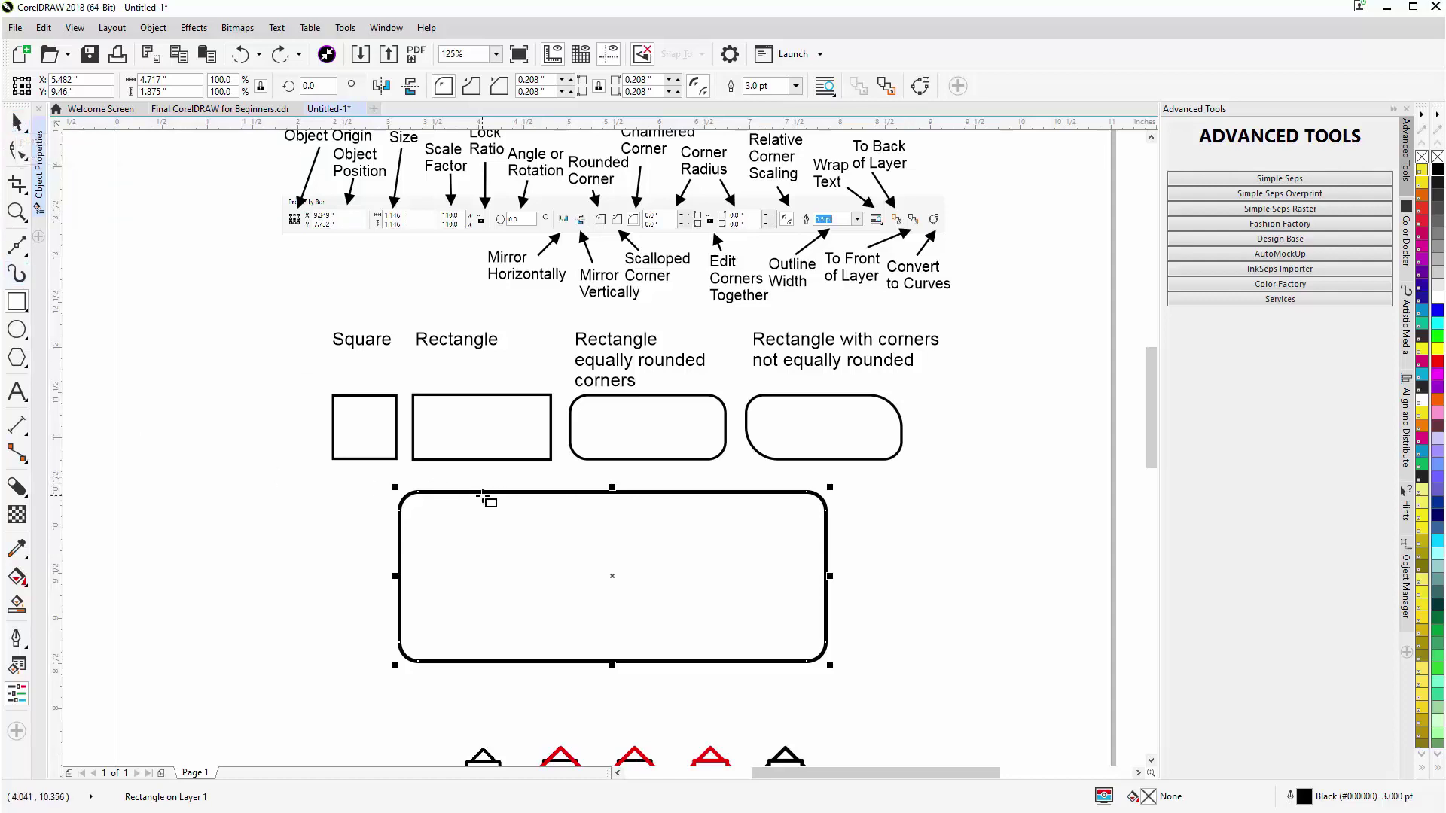
pyautogui.press('Delete')
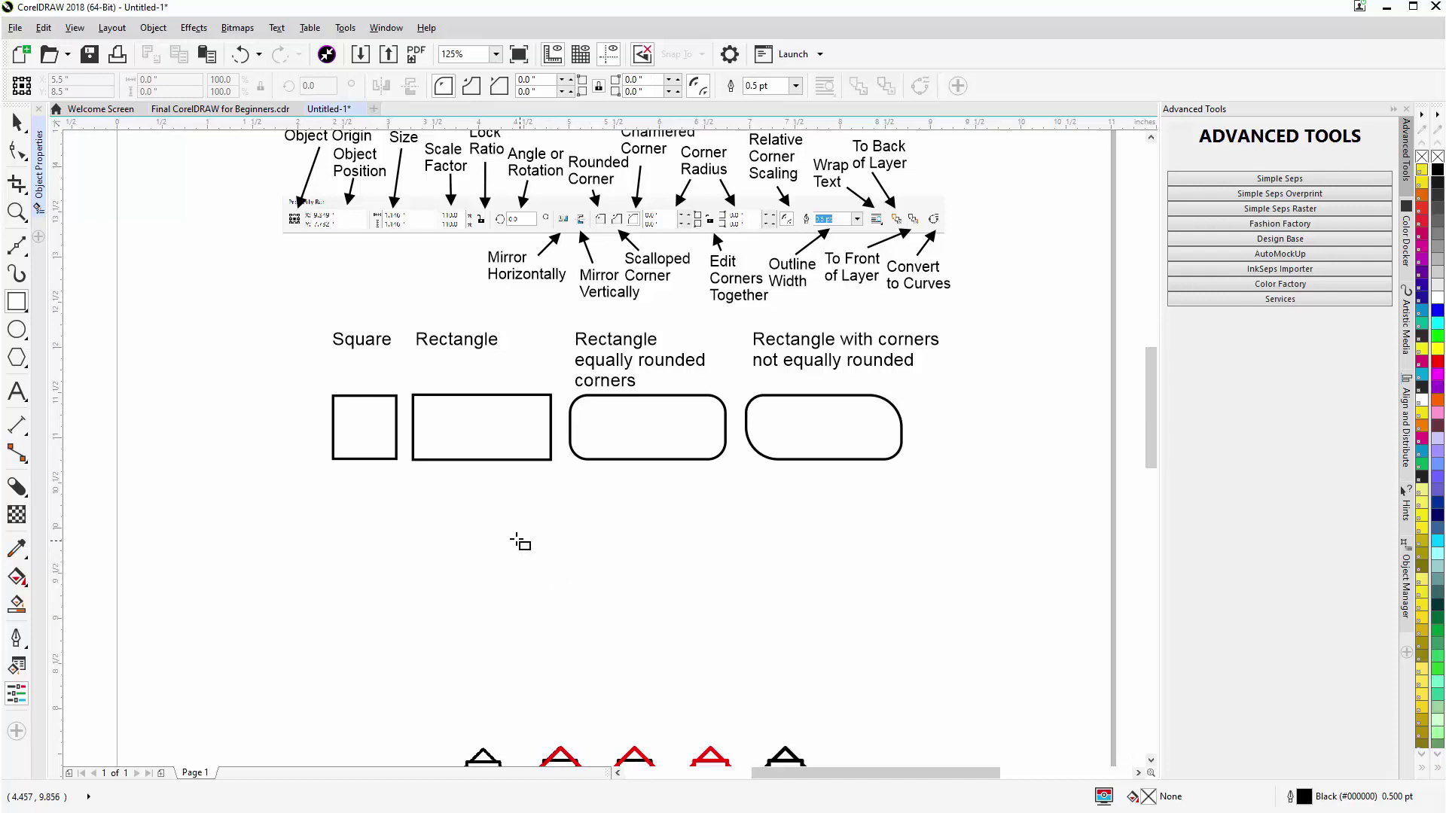
# Draw a square about 1.57 inches wide below the sample shapes and delete it
pyautogui.moveTo(503, 529); pyautogui.dragTo(644, 650)
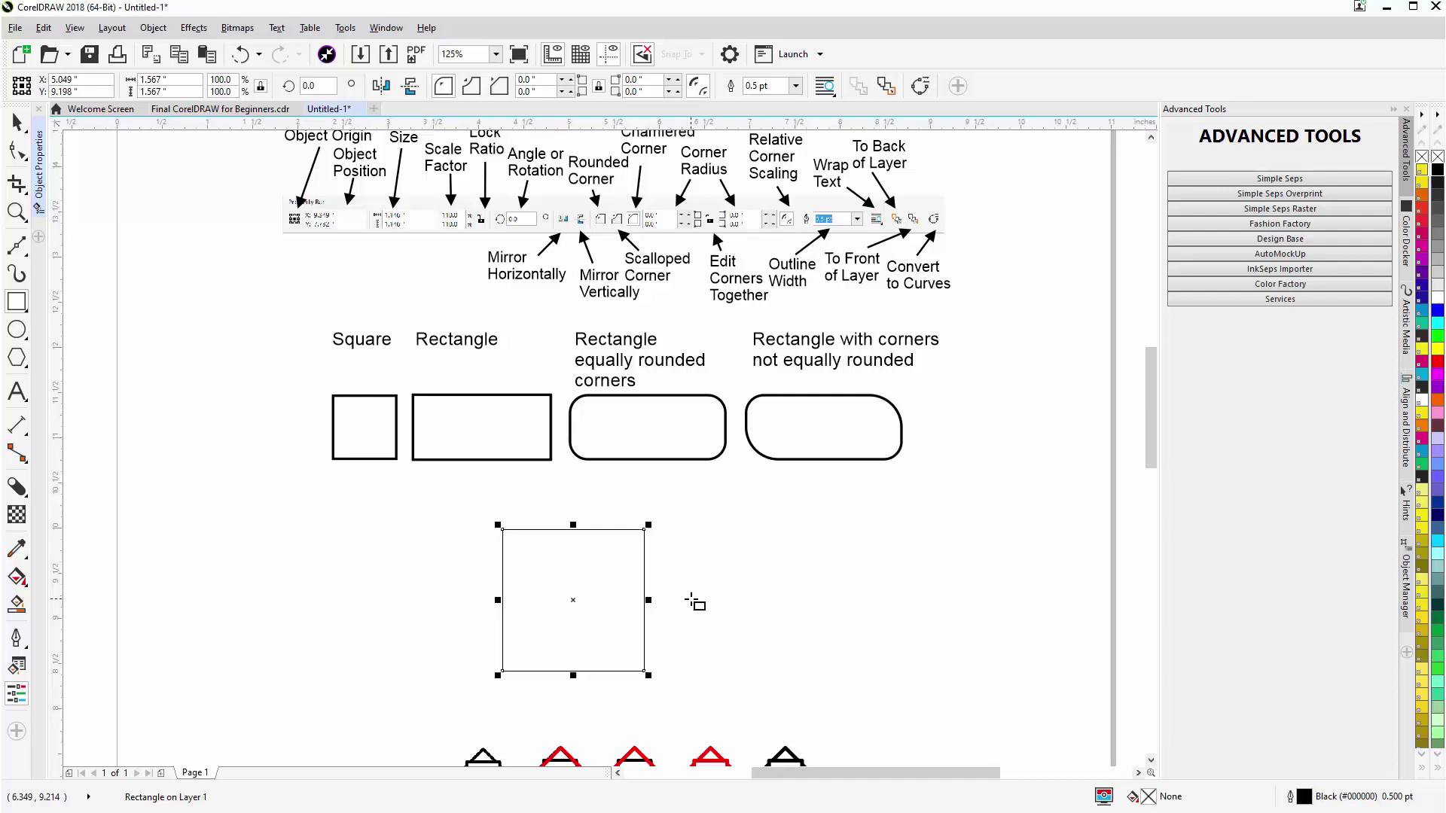
pyautogui.press('Delete')
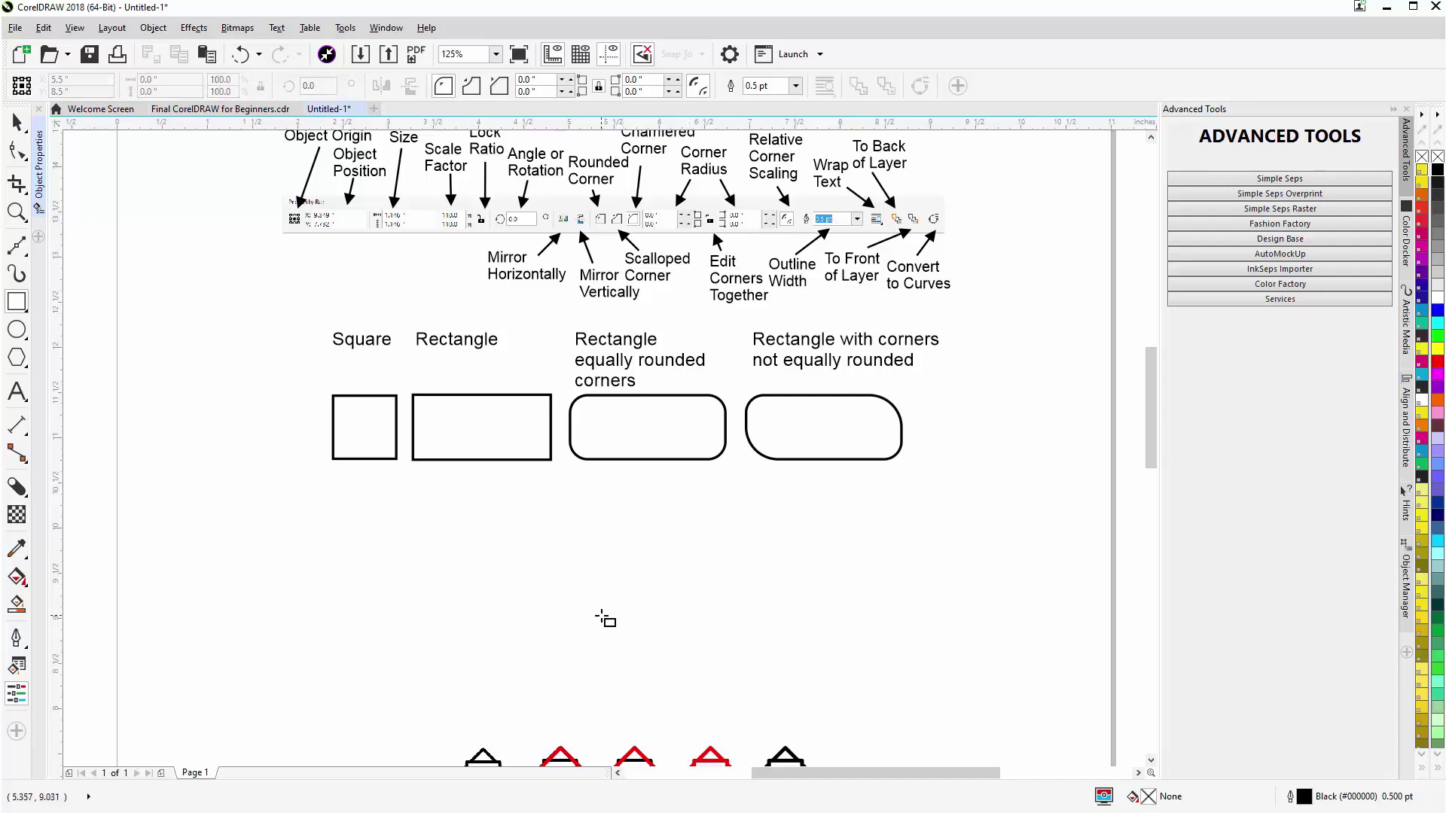
# Draw a square about 1.87 inches wide outward from its centre below the samples and give it a 3 pt outline
pyautogui.moveTo(611, 616); pyautogui.dragTo(645, 698)
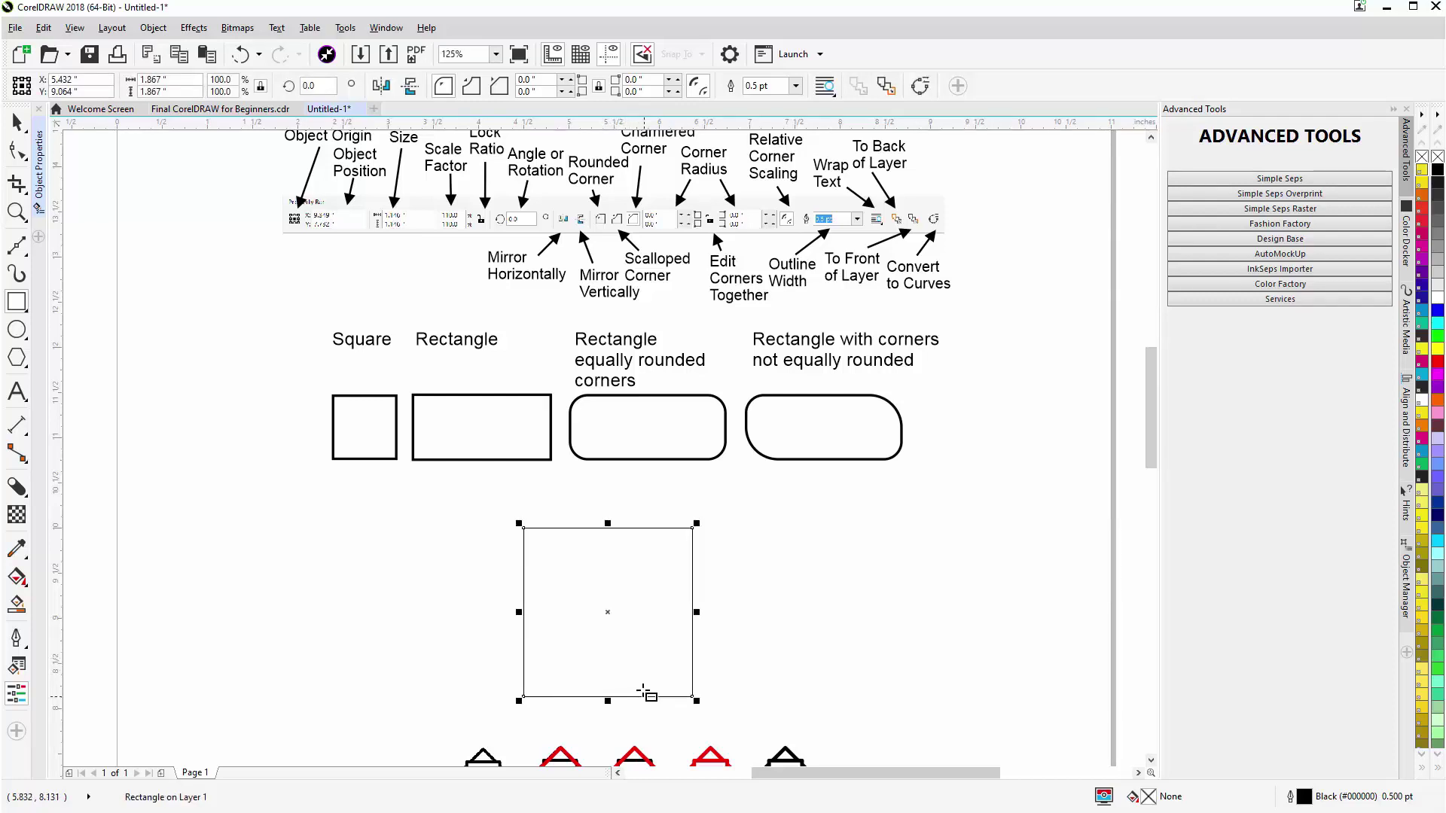
pyautogui.click(795, 86)
pyautogui.press('Escape')
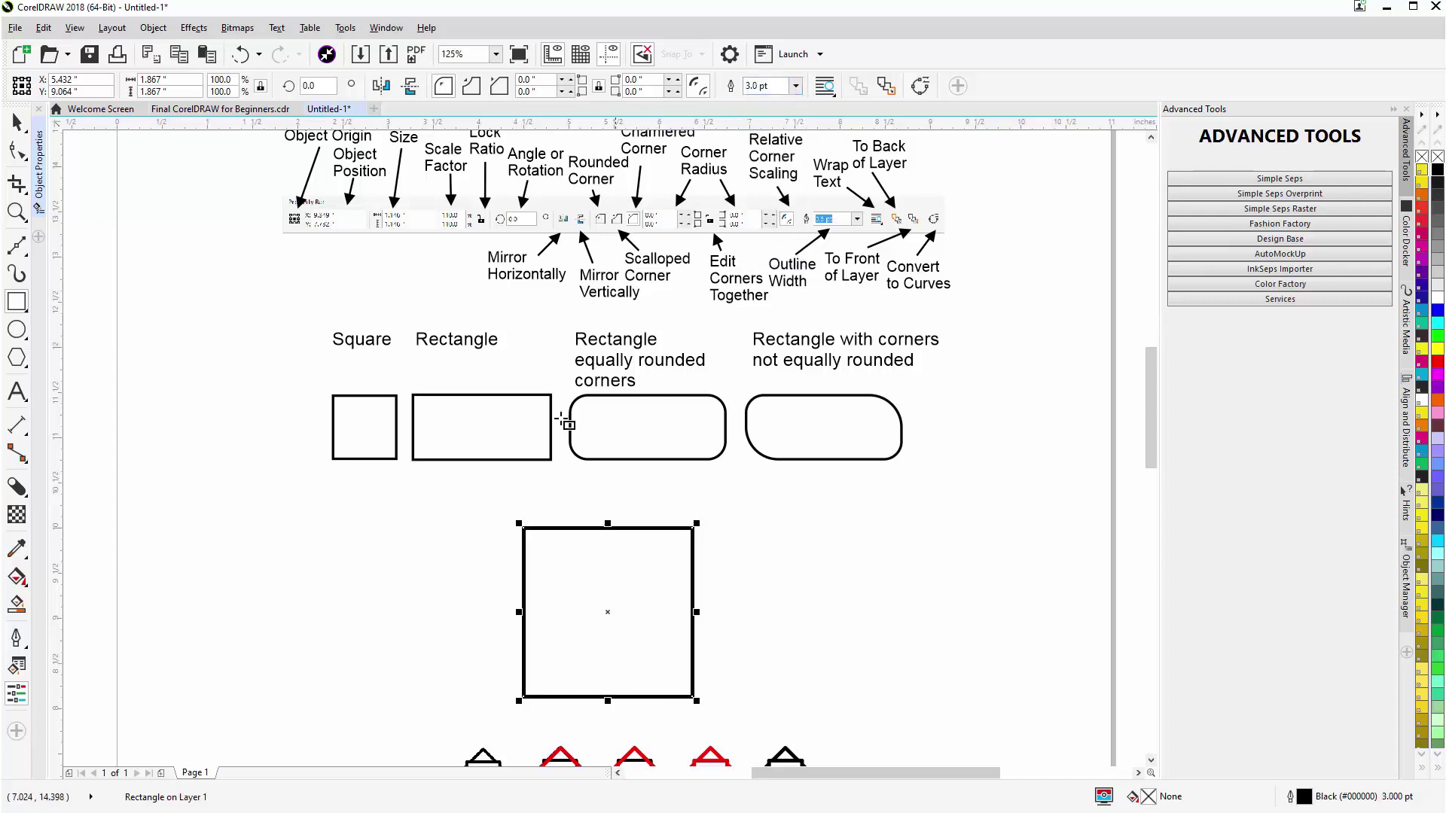
# Round the square's corners by hand until it forms a circle, and undo the rounding
pyautogui.moveTo(524, 528); pyautogui.dragTo(623, 533)
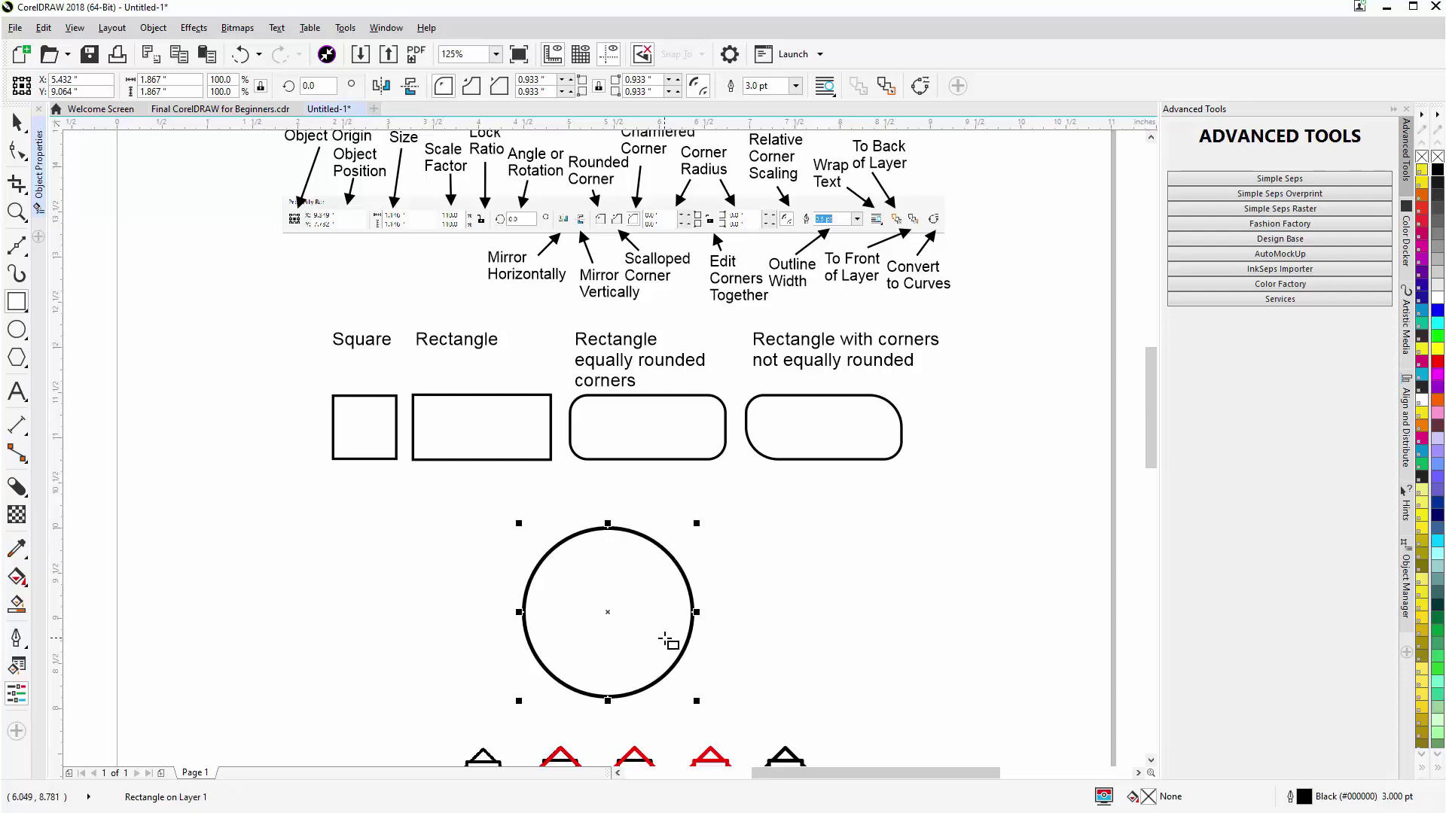
pyautogui.hotkey('ctrl', 'z')
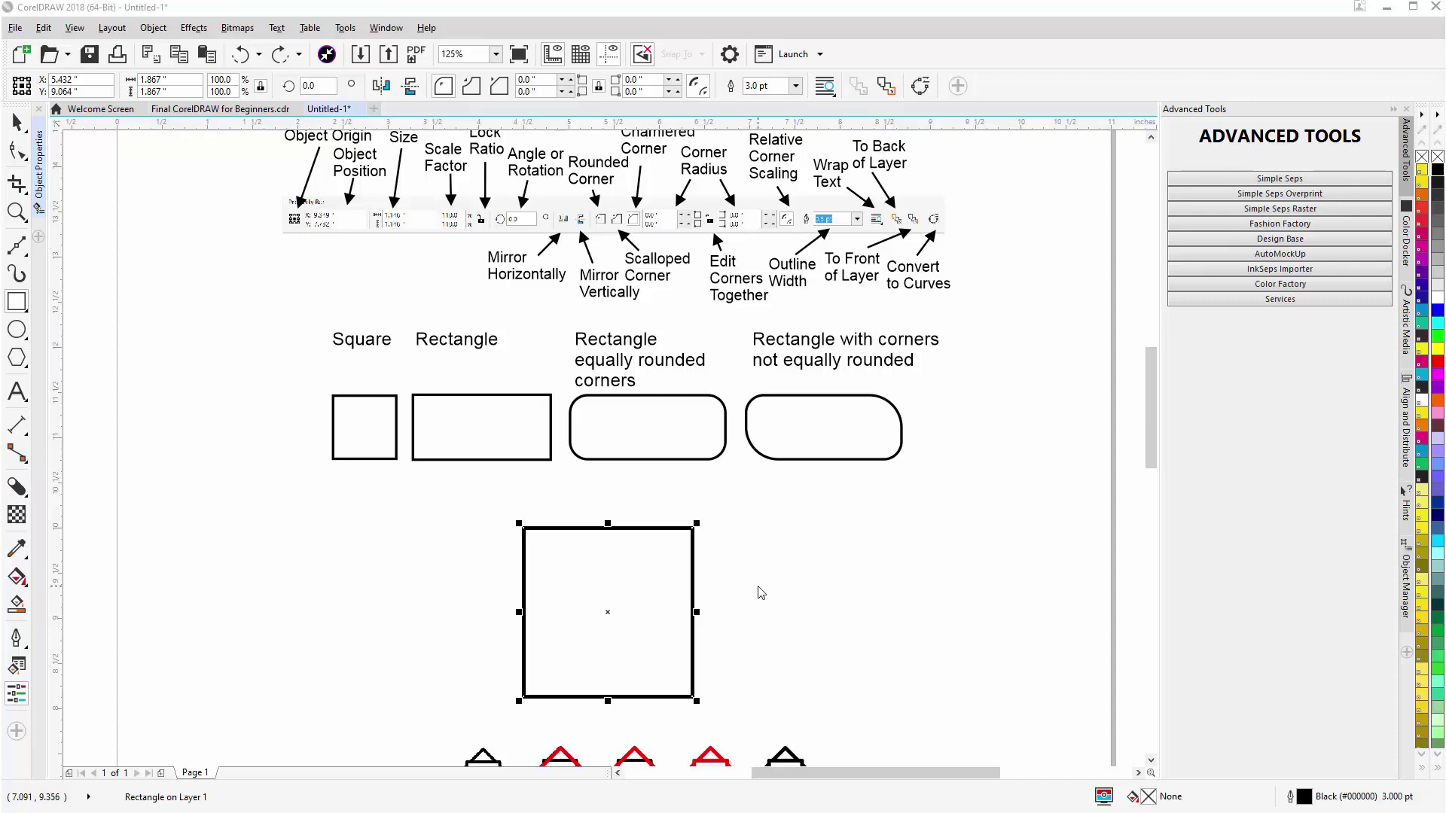
pyautogui.moveTo(1153, 401)
pyautogui.mouseDown()
pyautogui.moveTo(1145, 519)
pyautogui.moveTo(1129, 396)
pyautogui.mouseUp()
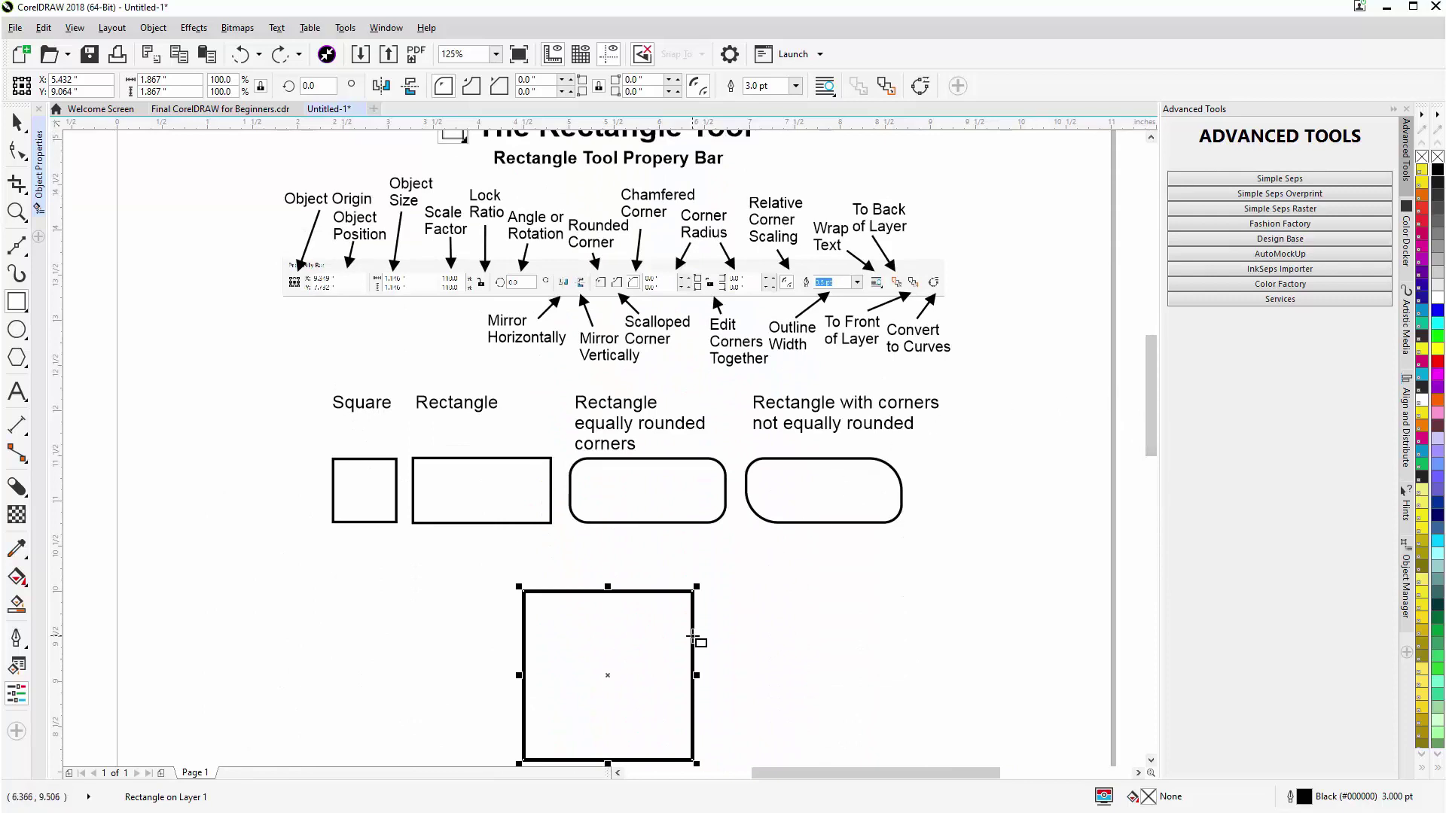
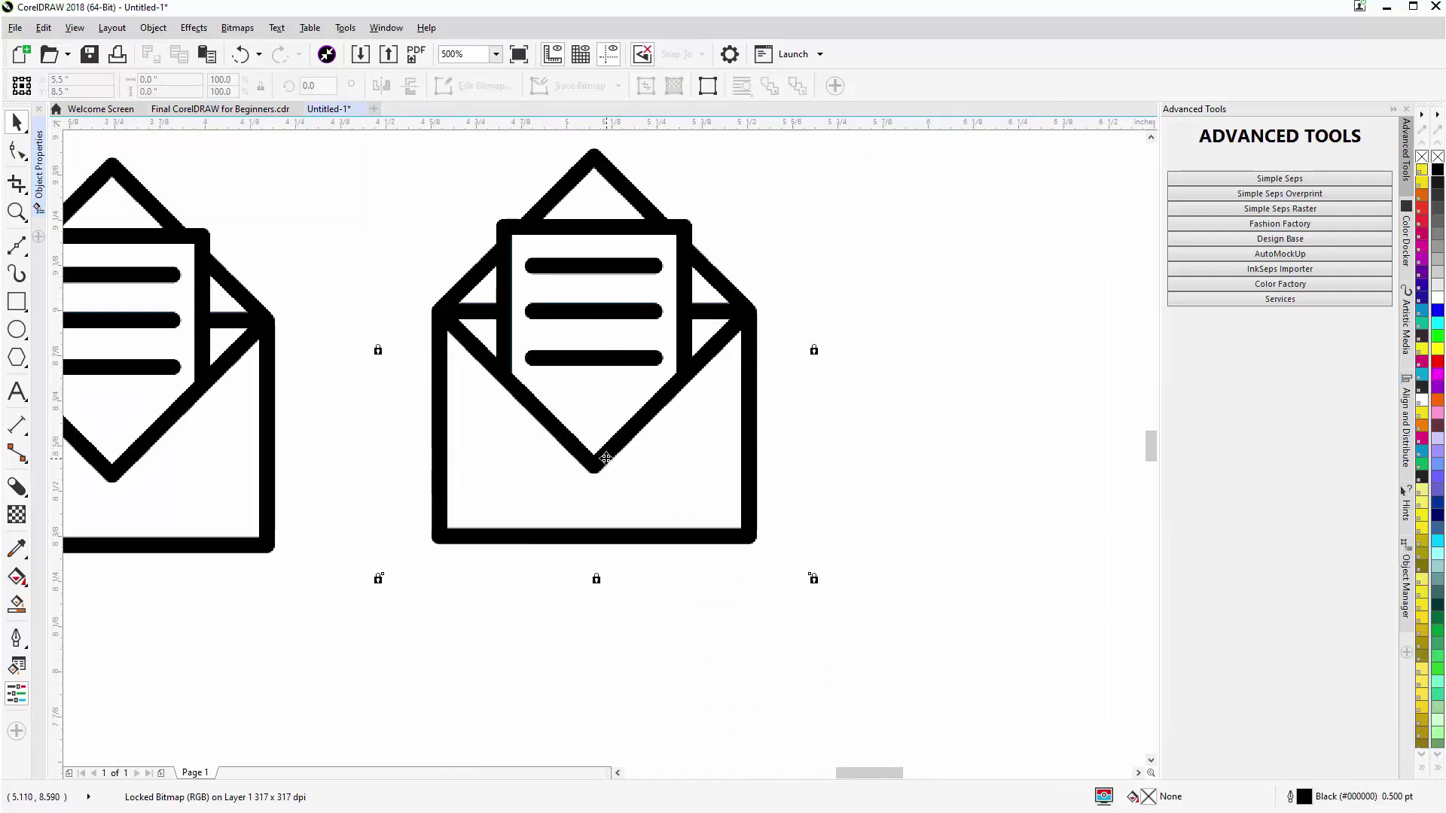
# Trace the envelope's body with a rectangle about 0.85 by 0.62 inches and colour its outline red
pyautogui.click(17, 301)
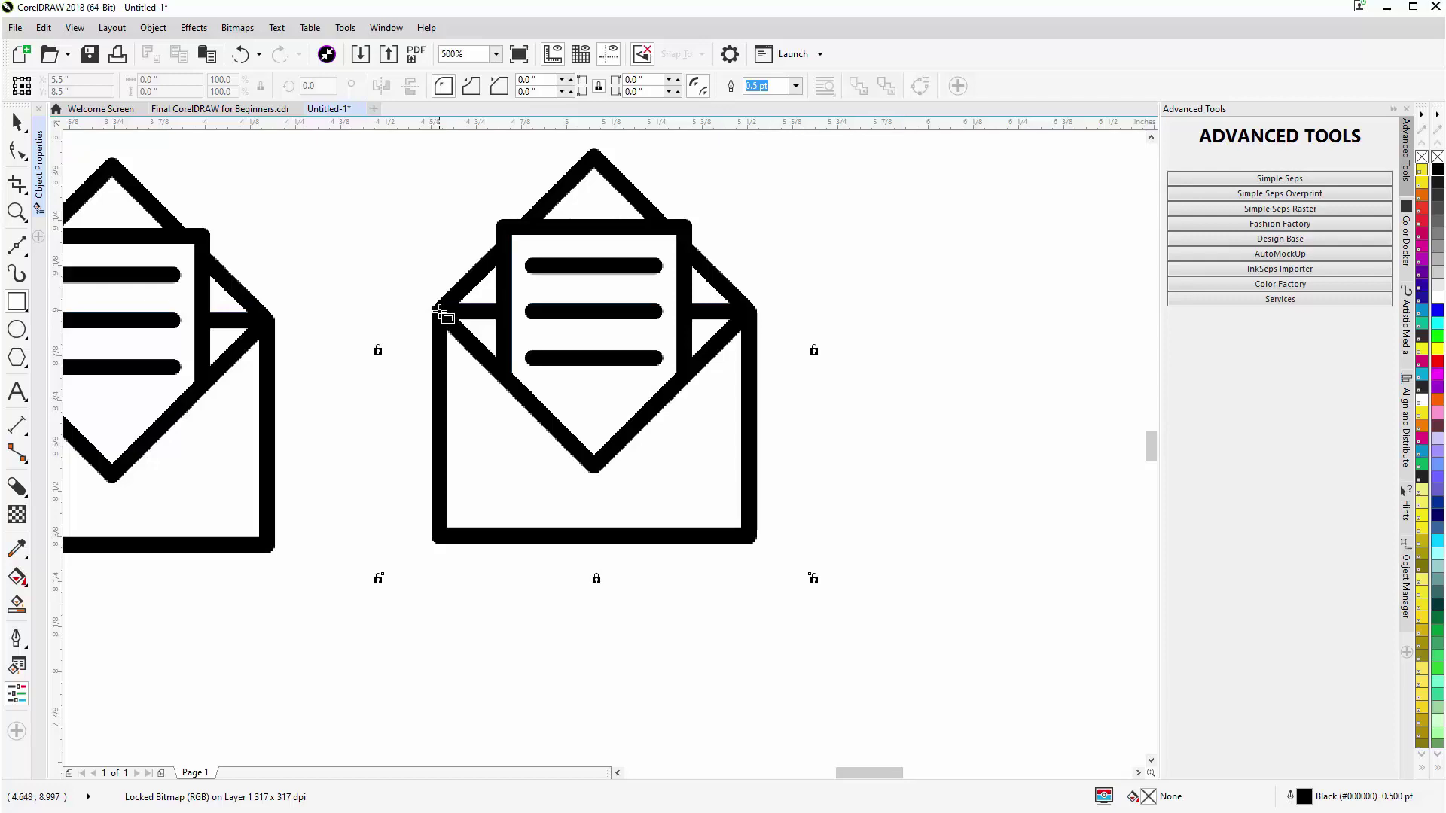
pyautogui.moveTo(440, 311); pyautogui.dragTo(749, 537)
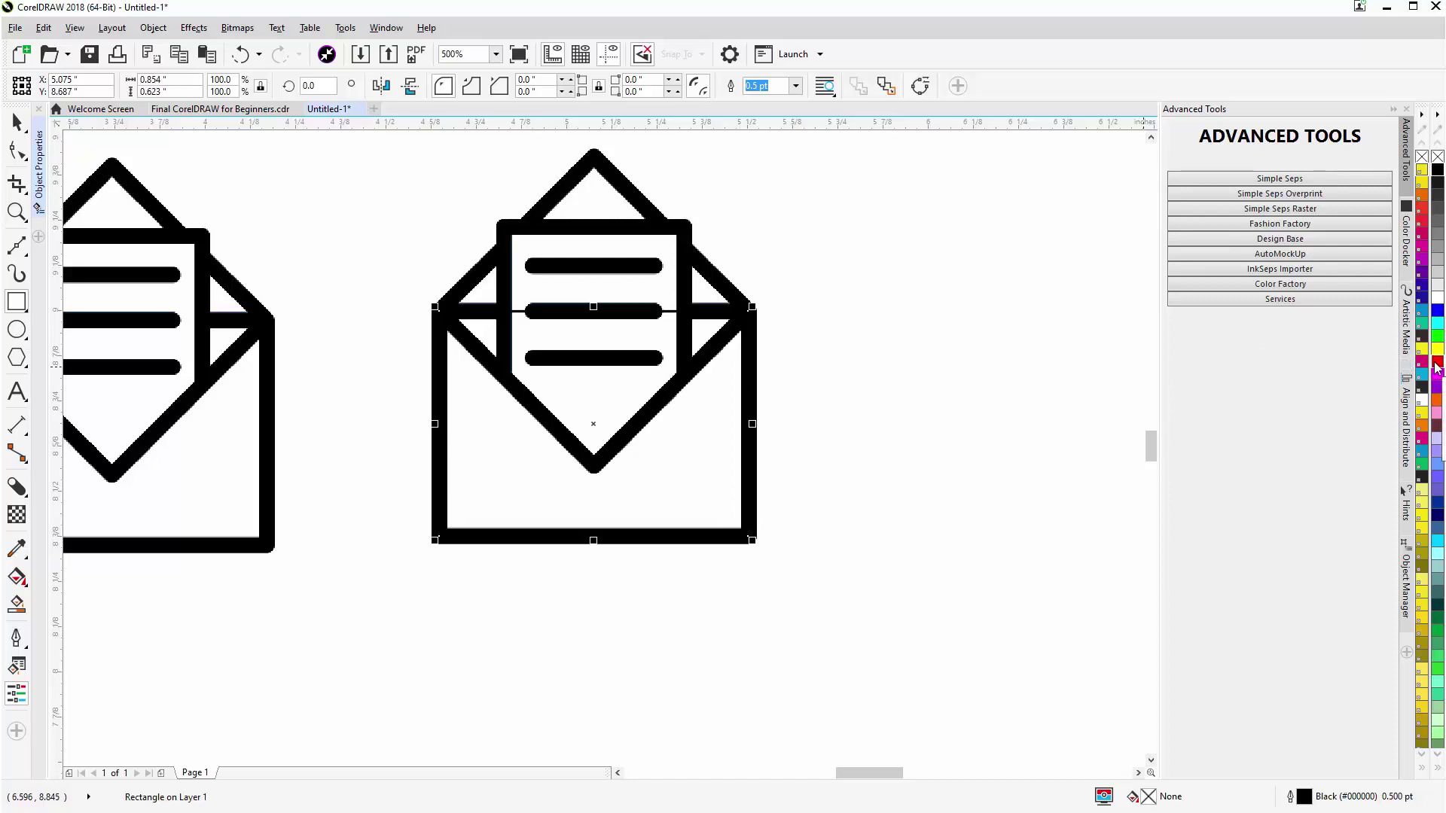
pyautogui.rightClick(1438, 367)
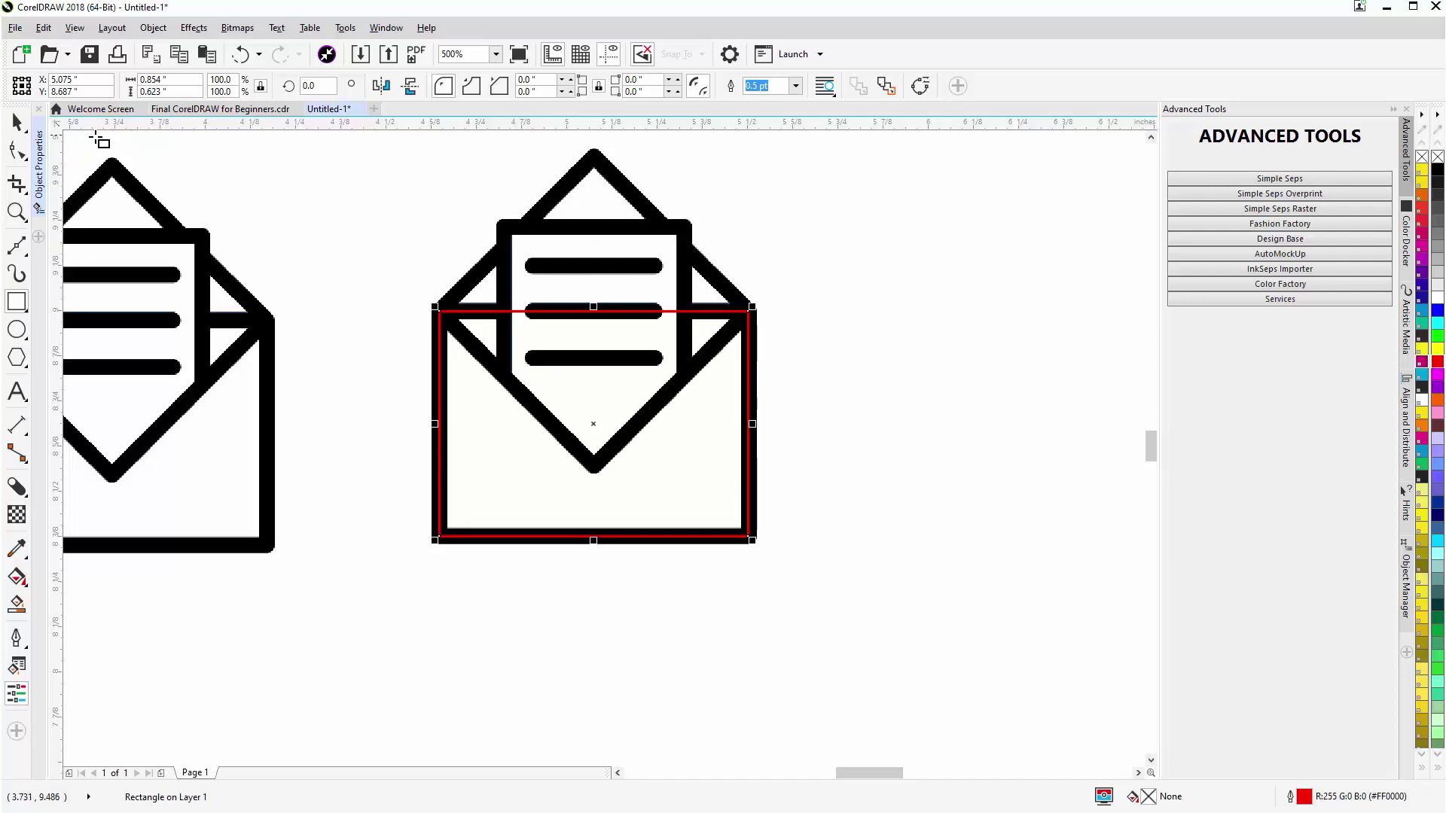
# Set the red rectangle's outline width to 3 pt in its object properties
pyautogui.click(42, 151)
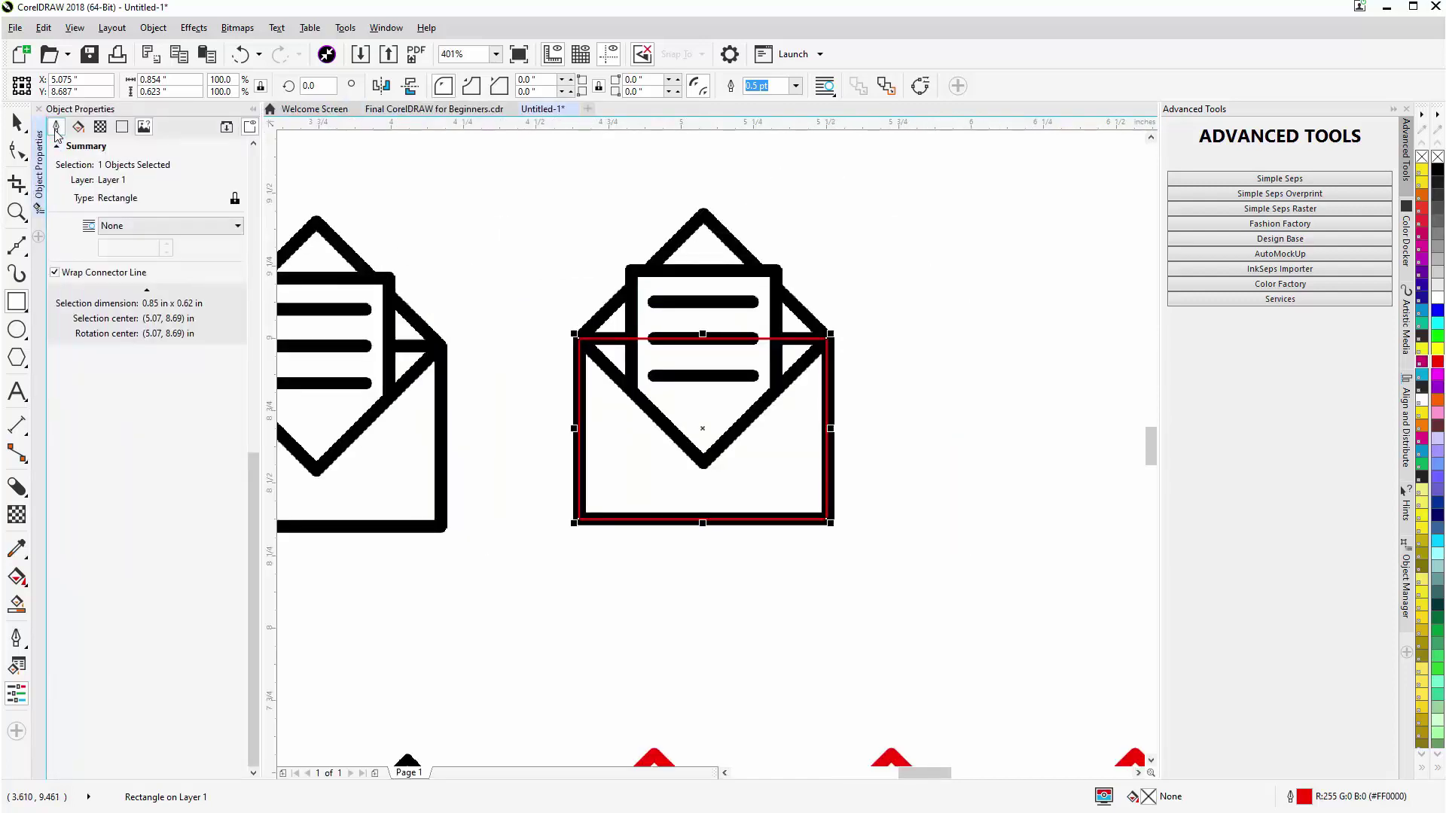
pyautogui.click(55, 127)
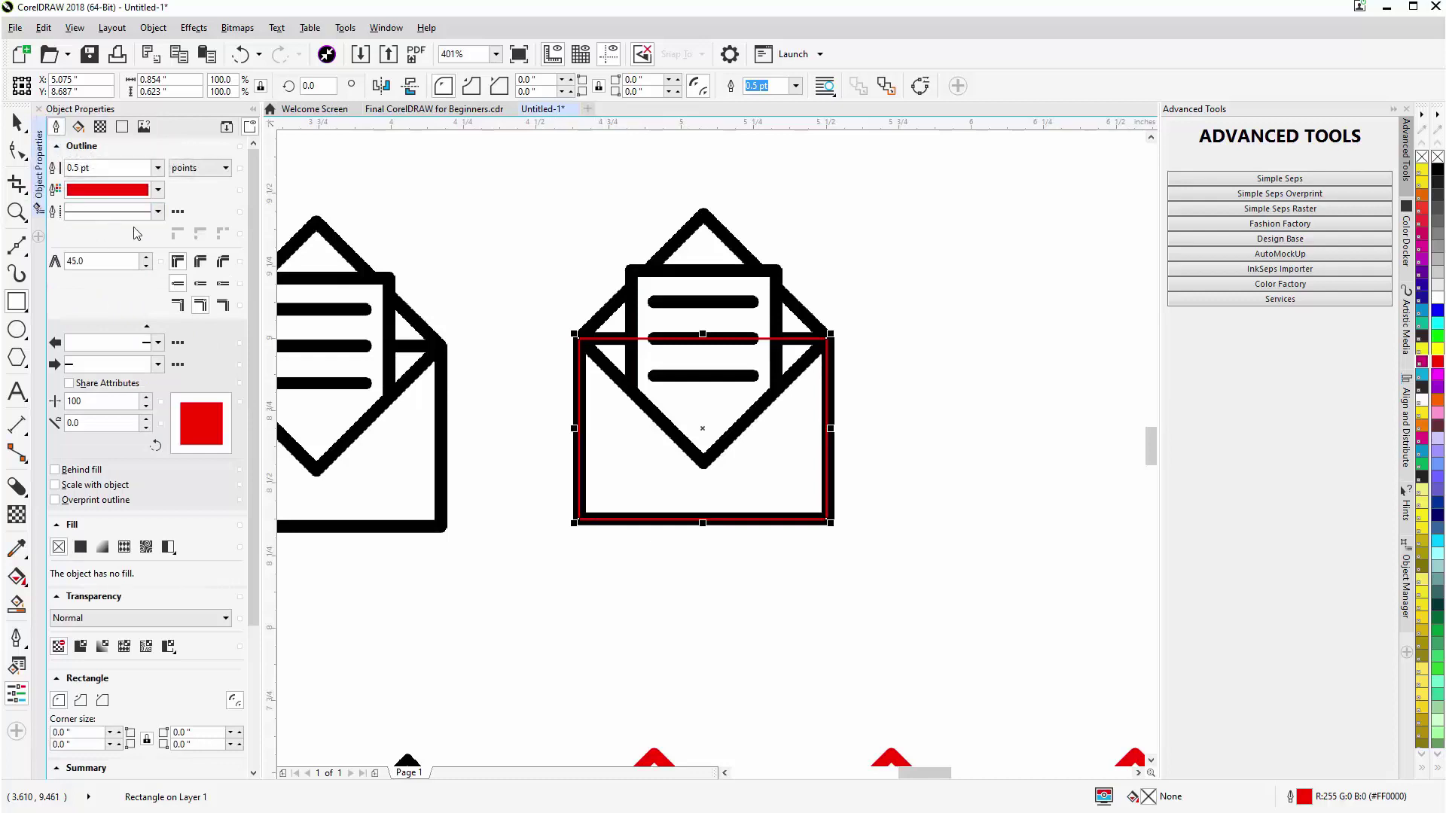
pyautogui.click(158, 168)
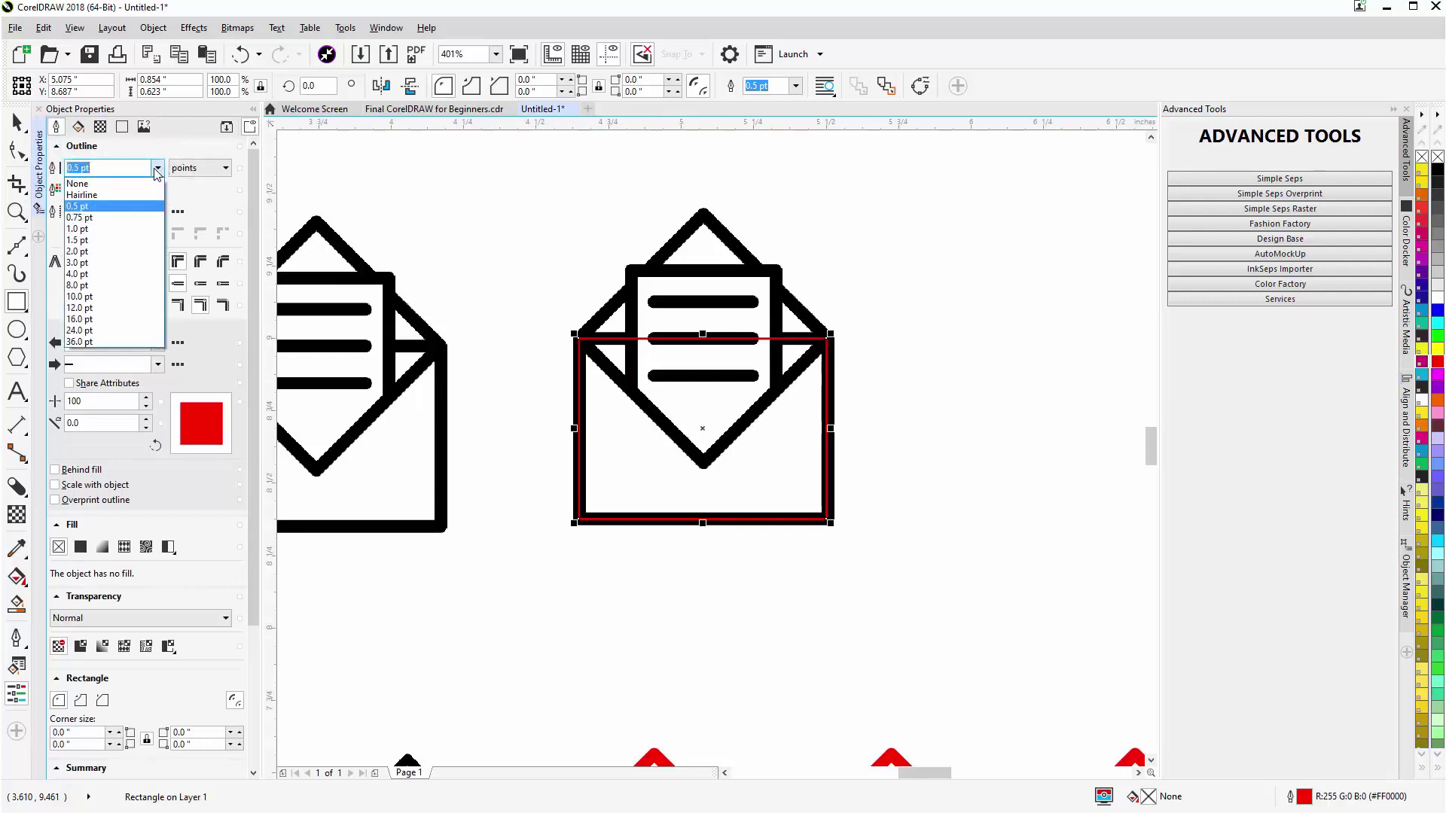
pyautogui.click(114, 262)
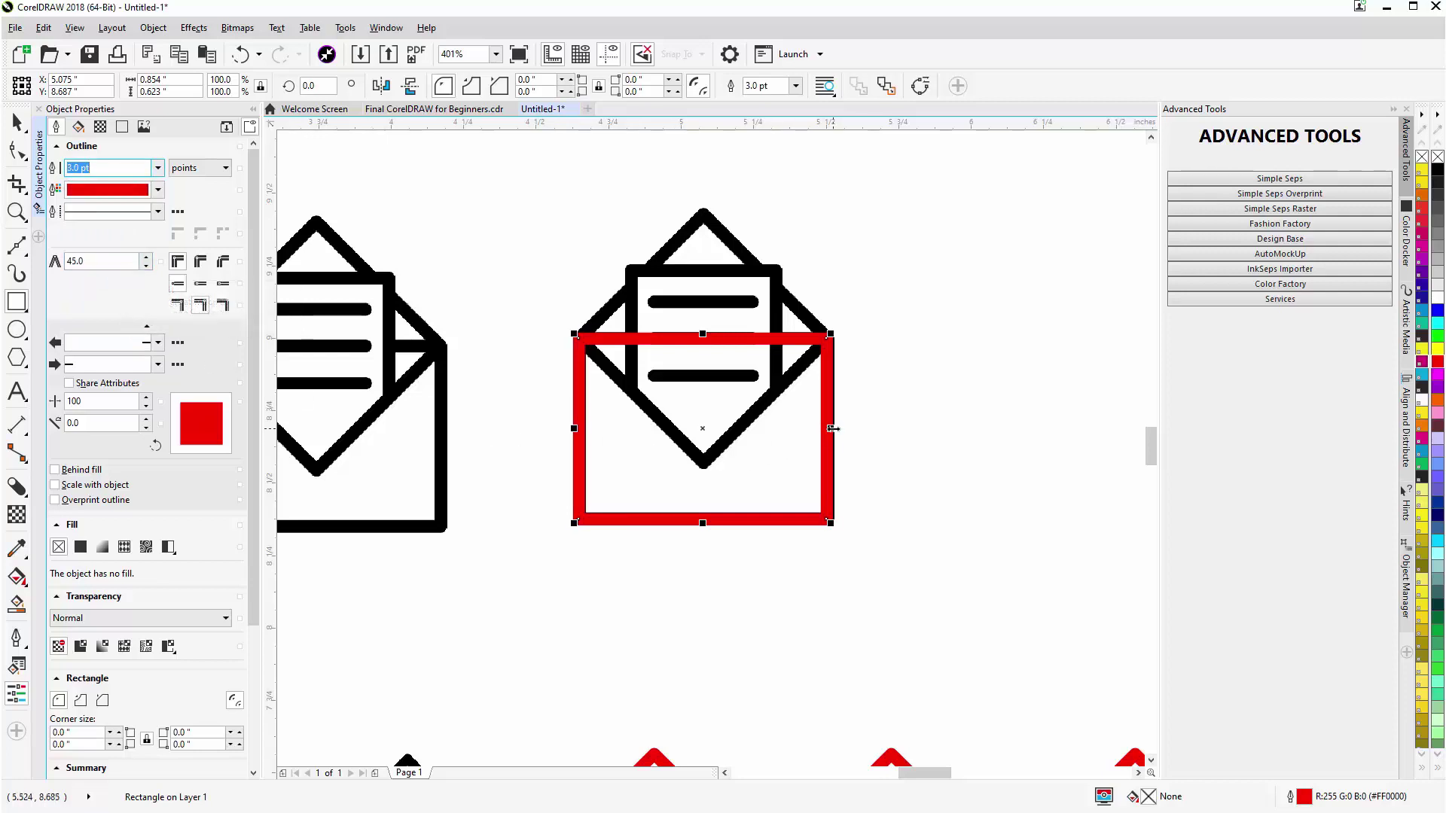
# Stretch the red rectangle to a width of about 0.86 inch to match the envelope and give its outline round corners
pyautogui.moveTo(833, 428); pyautogui.dragTo(836, 429)
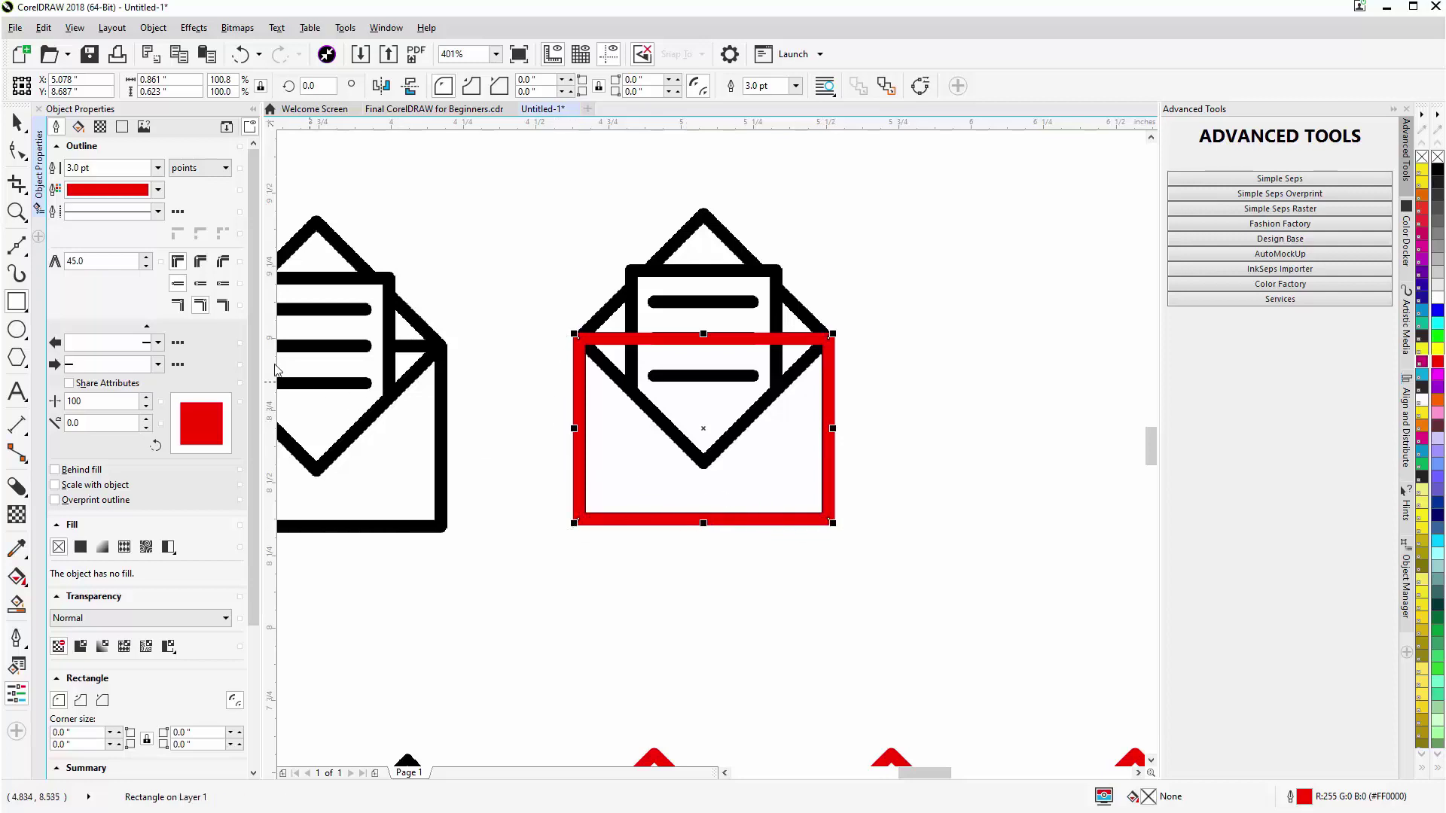
pyautogui.click(203, 267)
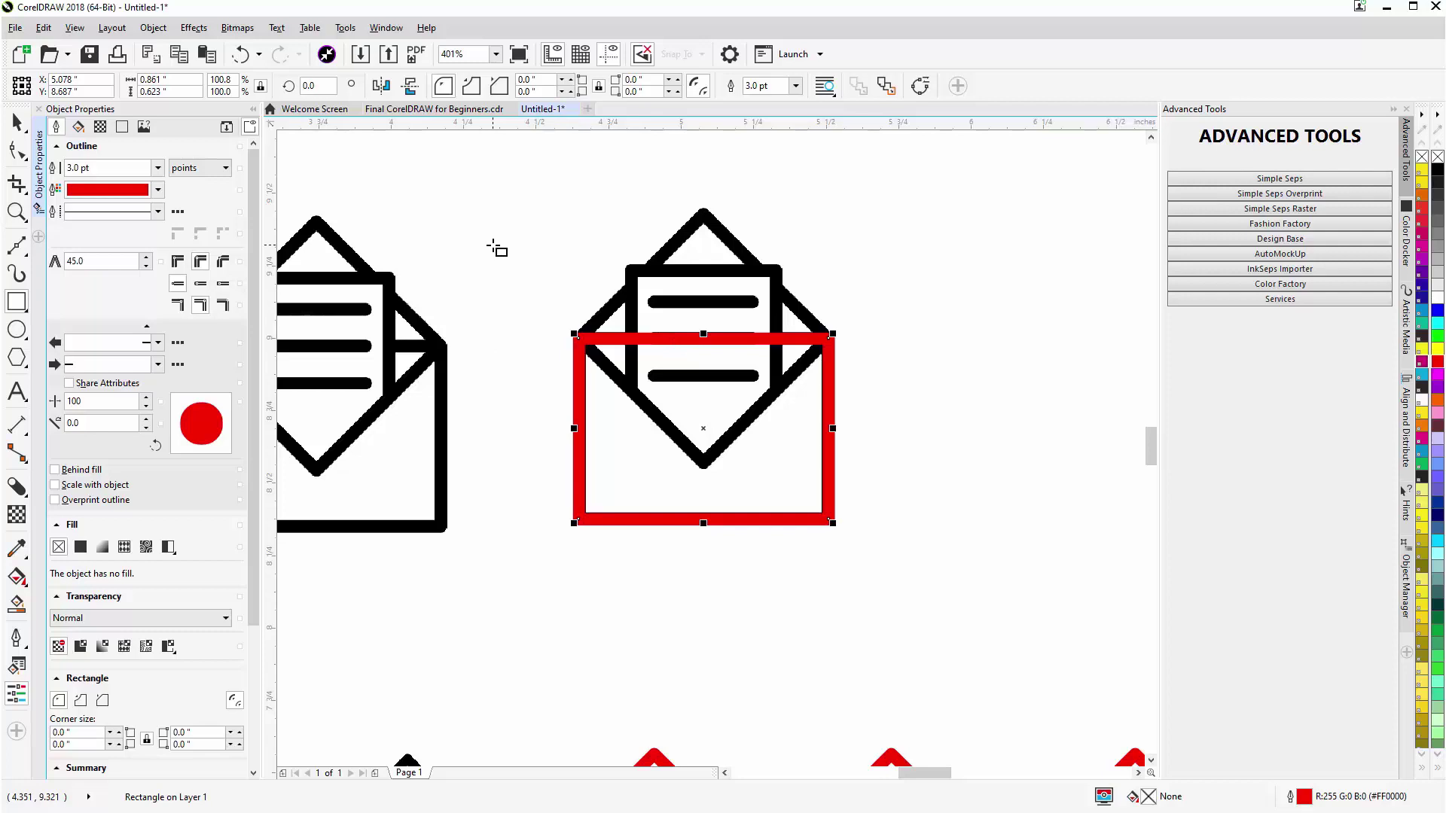
# Draw a square about 0.36 inch wide from its centre between the envelopes and a rectangle about 0.04 by 0.08 inches inside it
pyautogui.moveTo(493, 246); pyautogui.dragTo(510, 299)
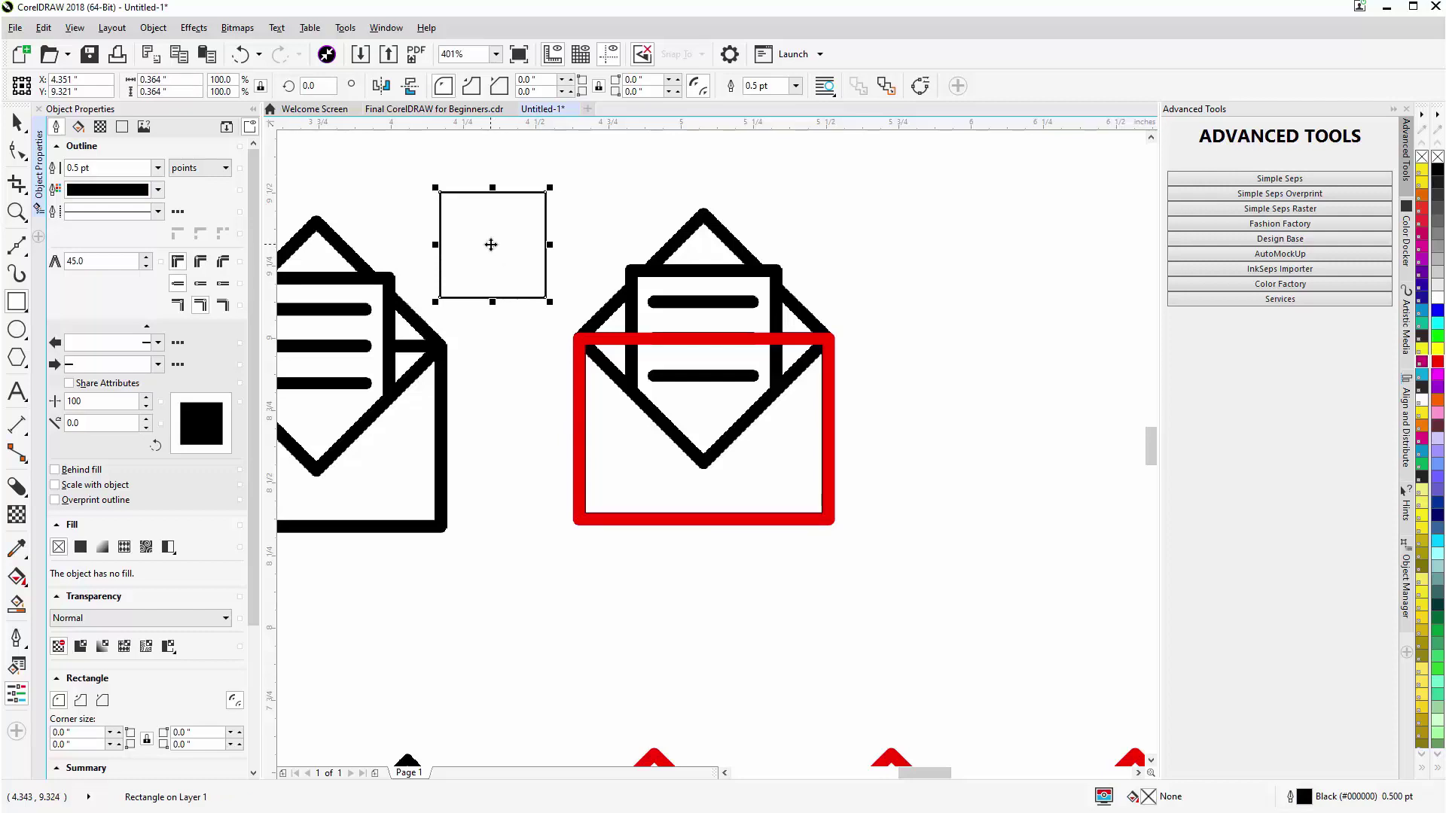
pyautogui.moveTo(510, 252); pyautogui.dragTo(528, 284)
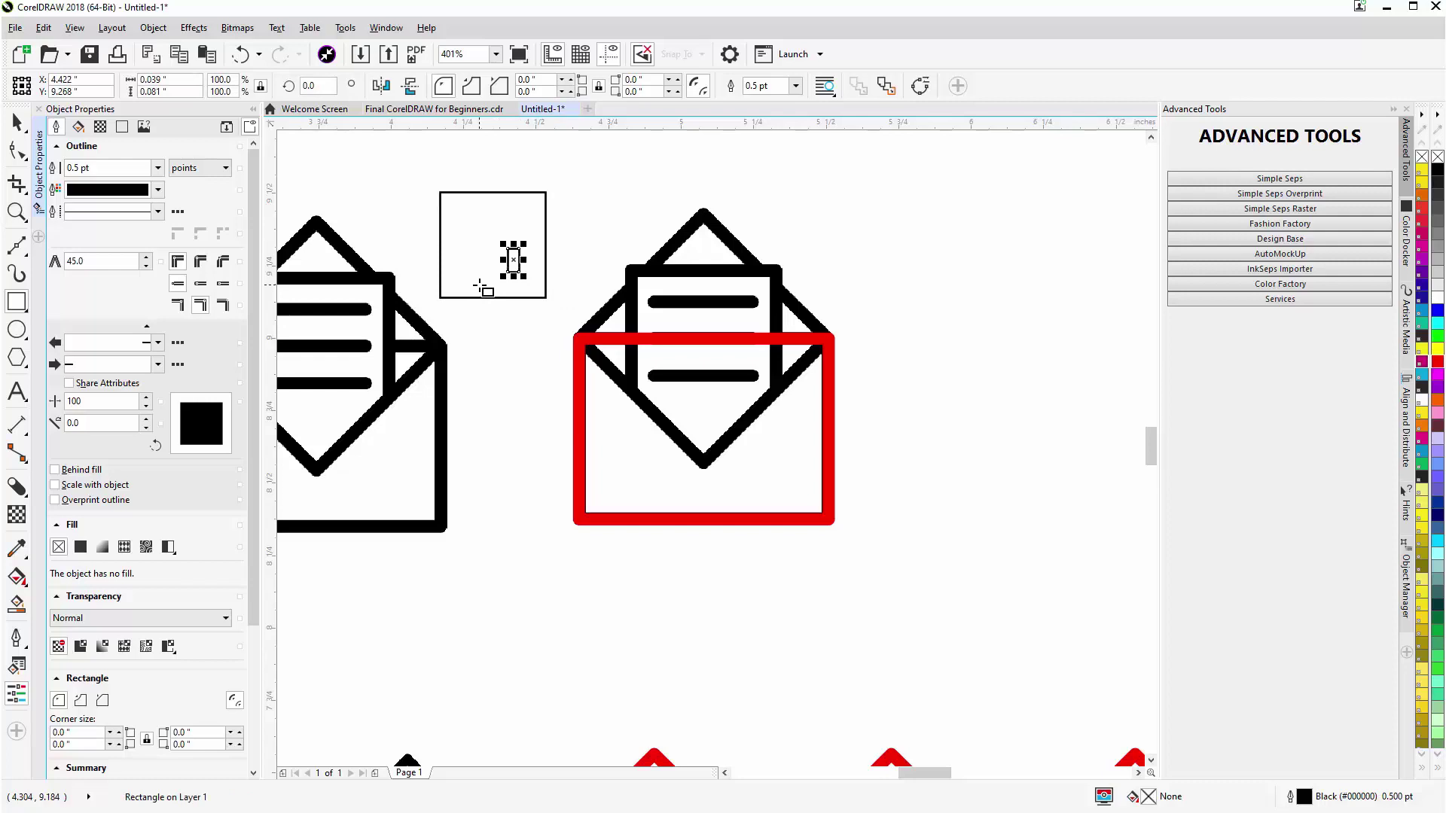
# Undo the small rectangle and rotate the square between the envelopes by 45 degrees into a diamond
pyautogui.hotkey('ctrl', 'z')
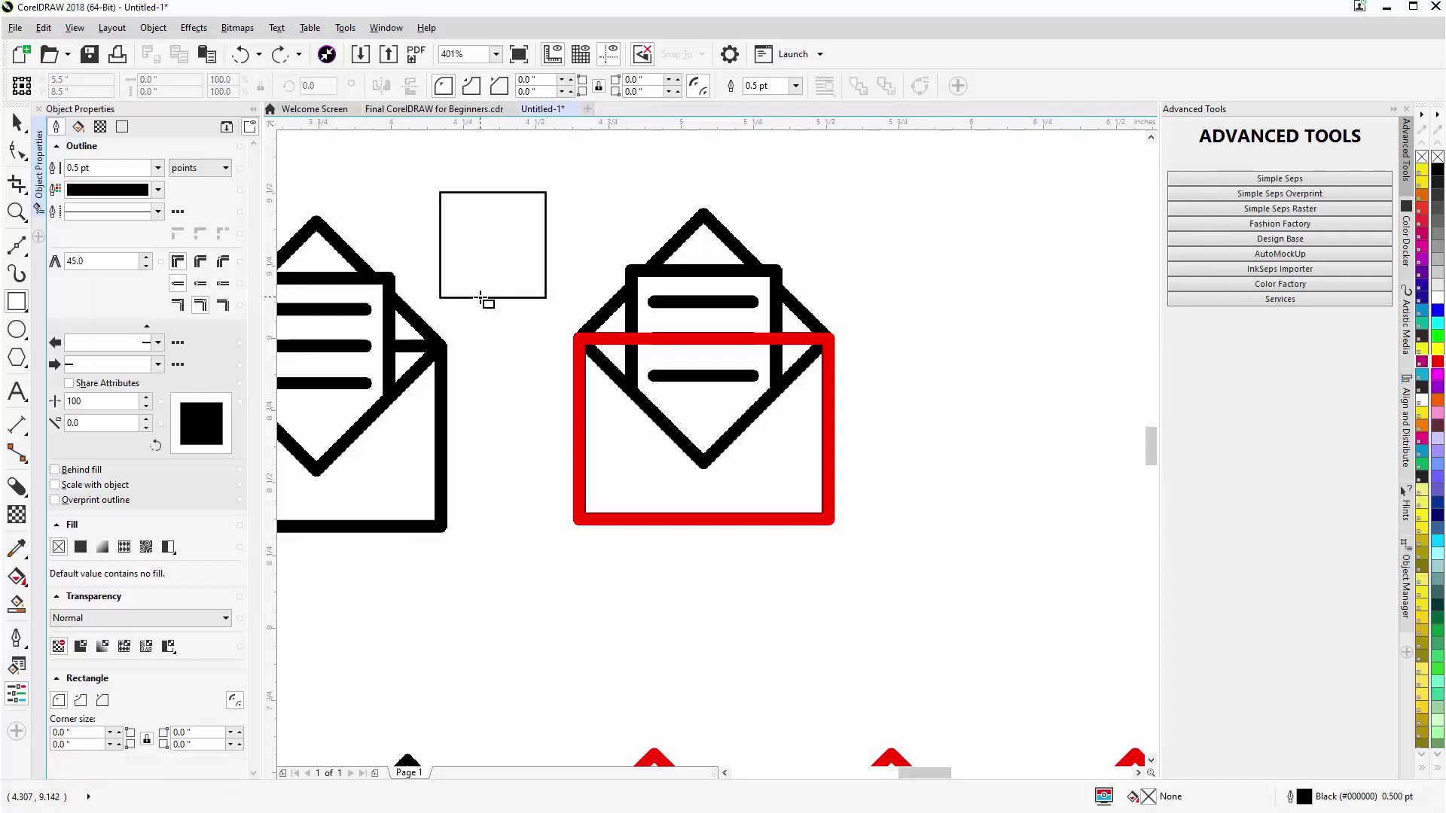
pyautogui.click(480, 298)
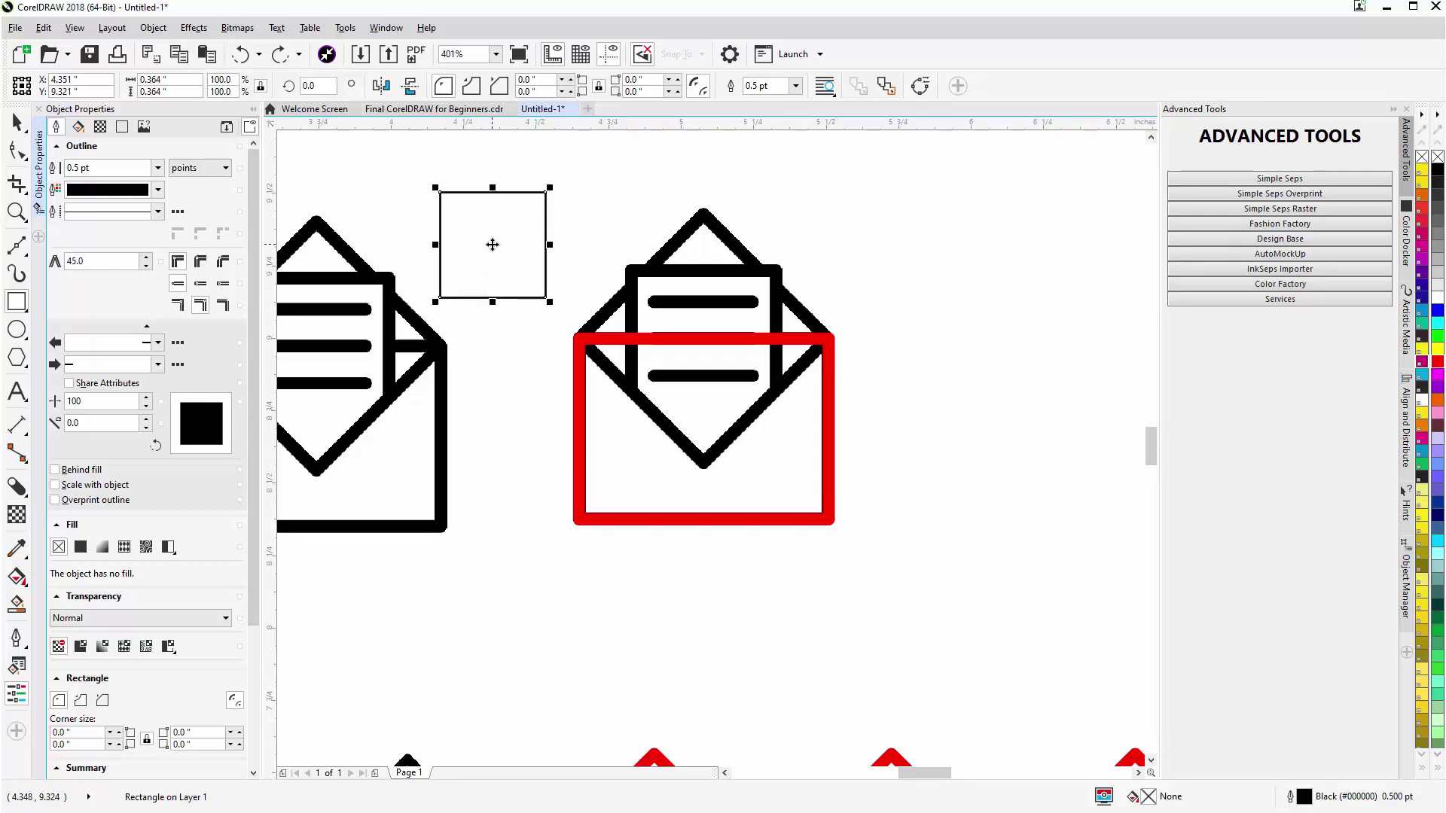
pyautogui.click(493, 245)
pyautogui.moveTo(550, 184); pyautogui.dragTo(483, 164)
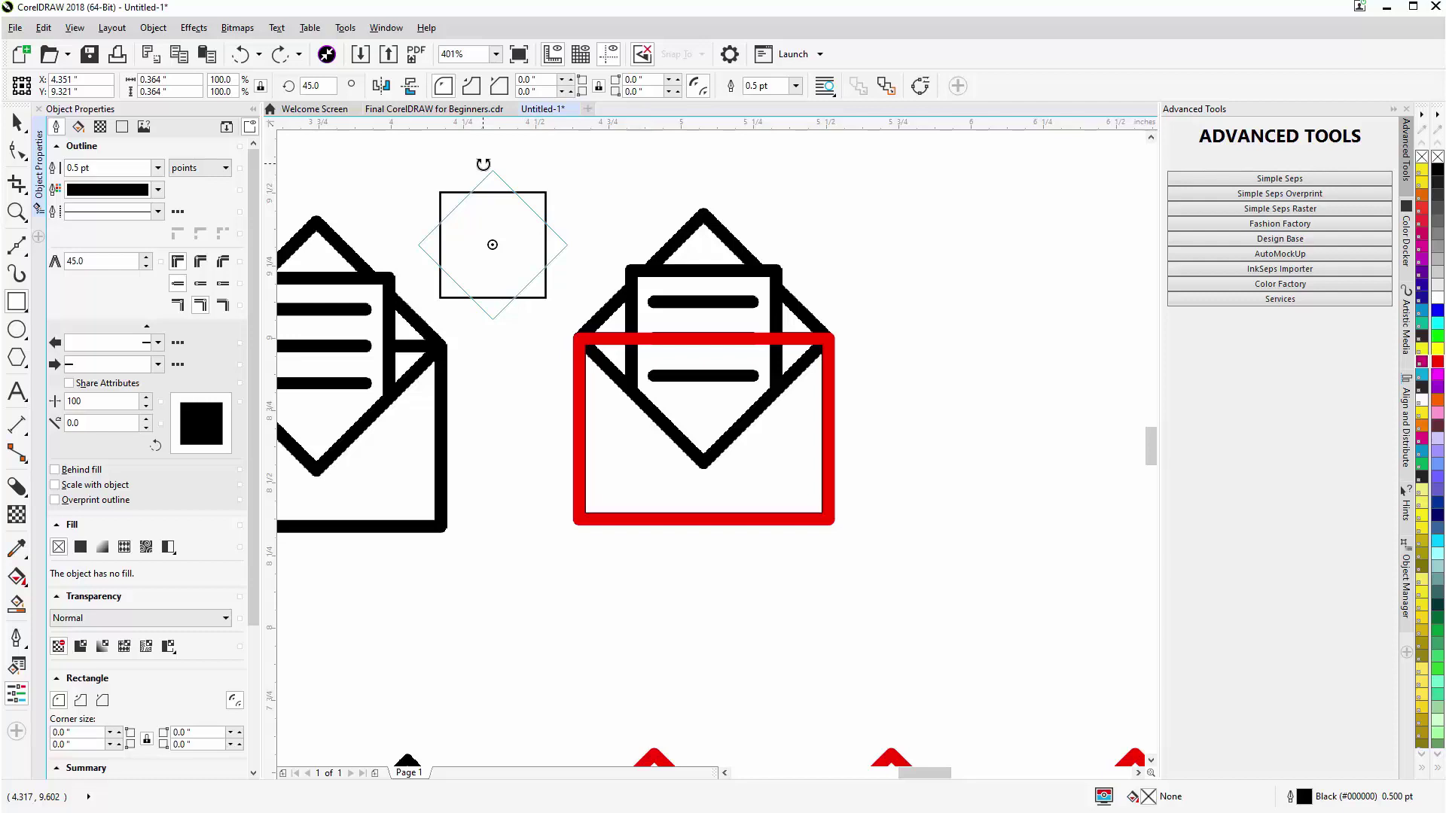
pyautogui.moveTo(483, 165); pyautogui.dragTo(483, 164)
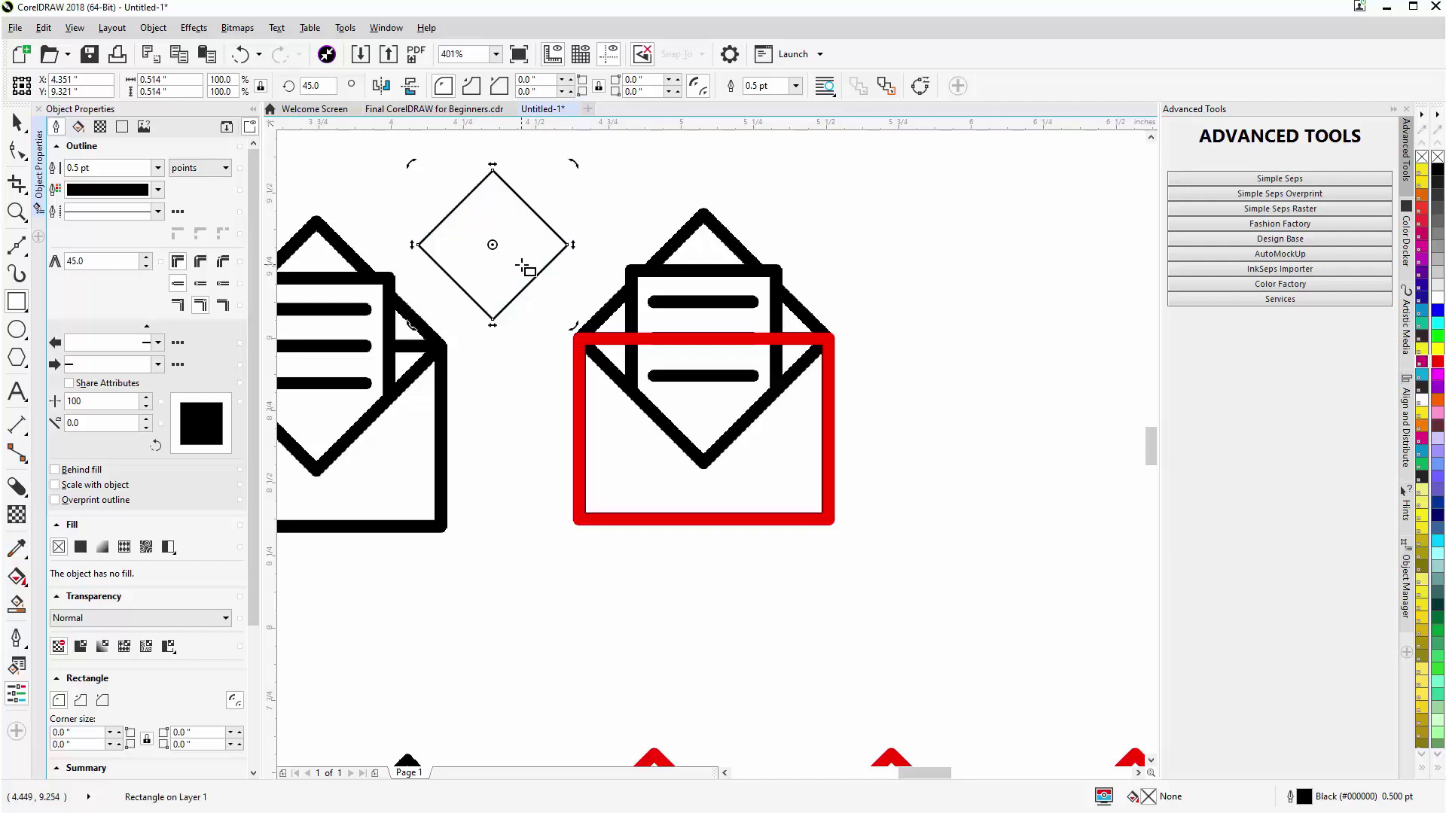
# Set the diamond's width to 0.861 inch, the same as the red rectangle's width
pyautogui.click(581, 370)
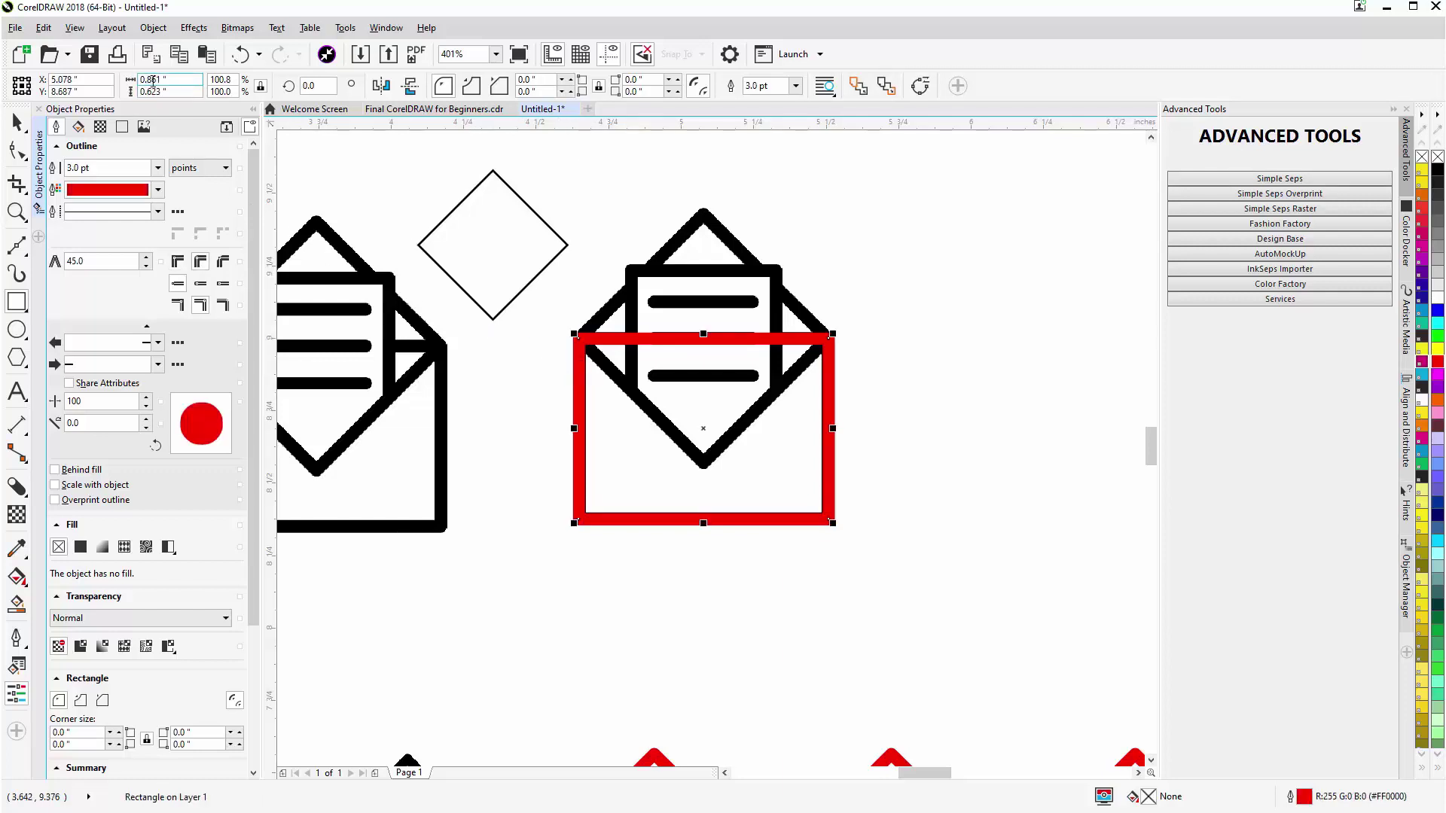
pyautogui.moveTo(166, 79); pyautogui.dragTo(136, 79)
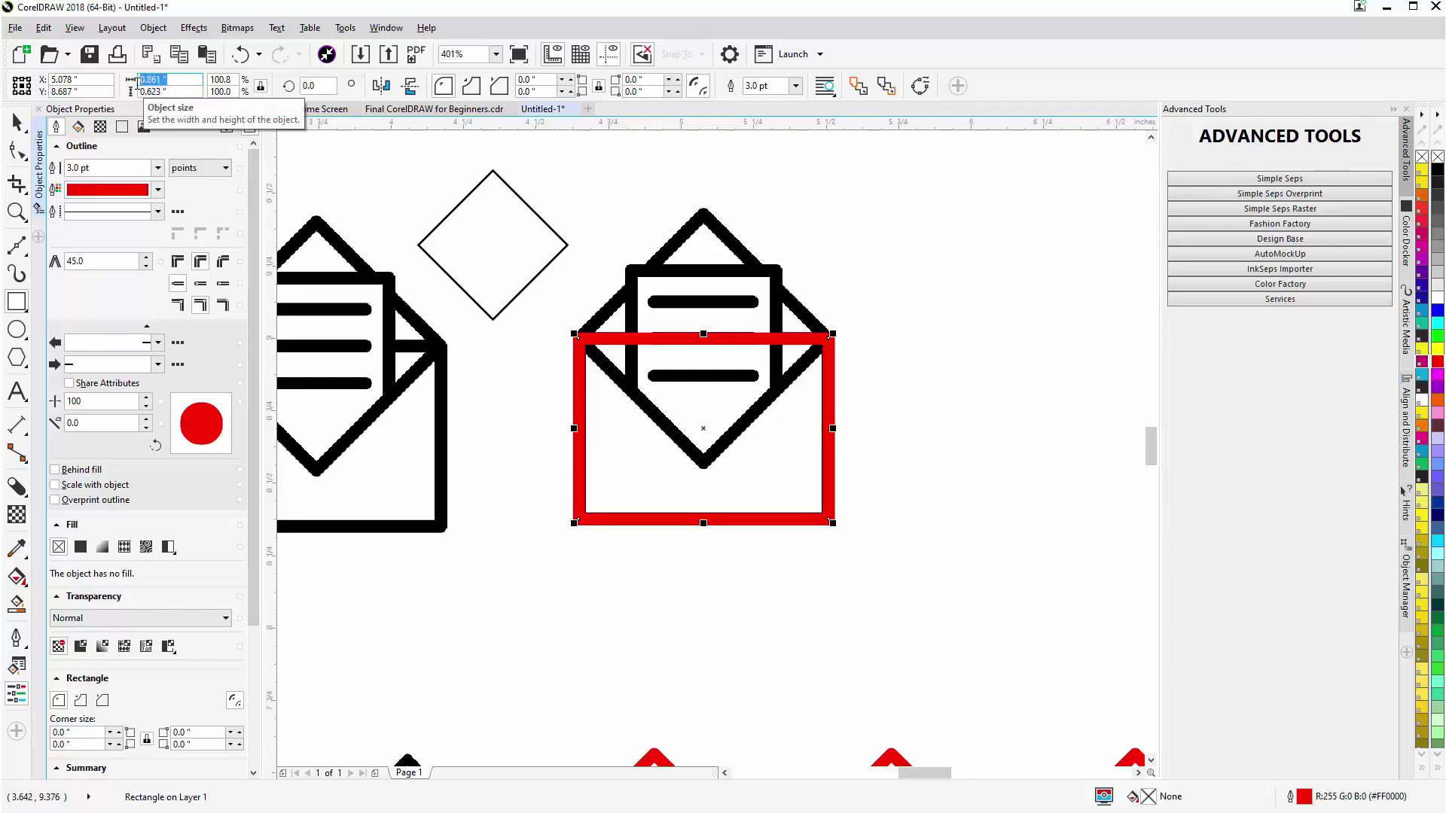
pyautogui.click(437, 227)
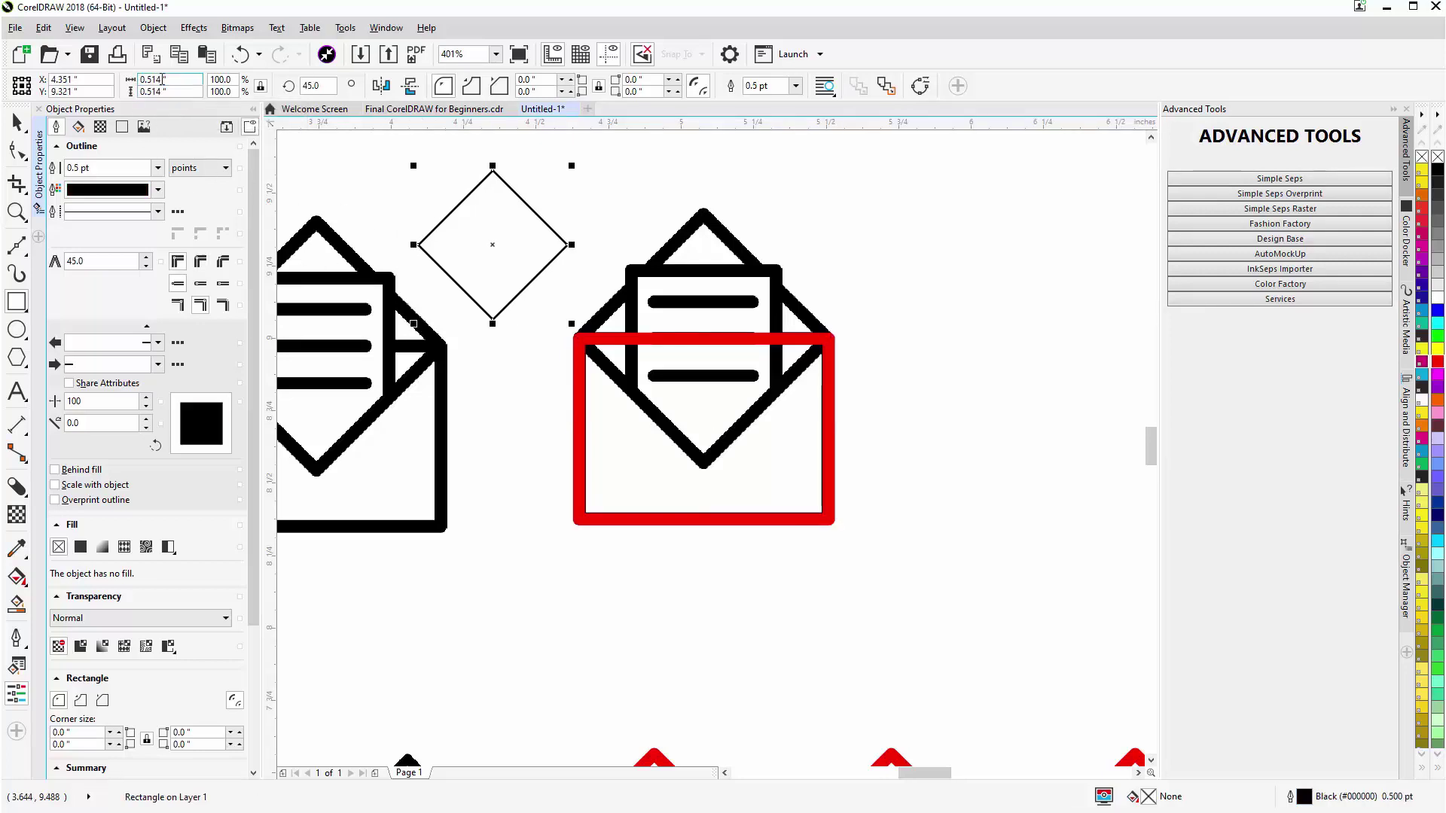
pyautogui.moveTo(175, 81); pyautogui.dragTo(112, 83)
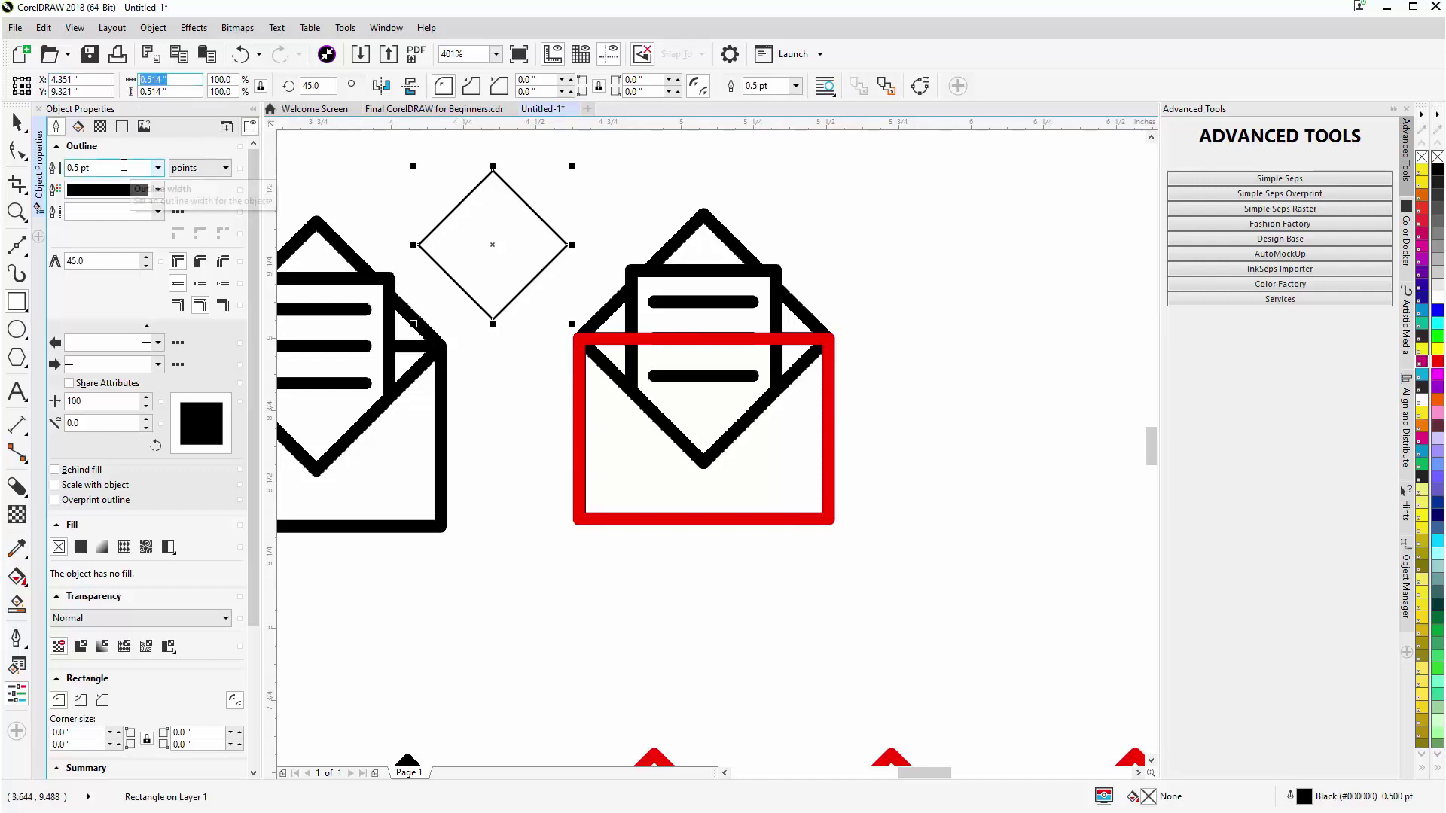
pyautogui.write('0.861')
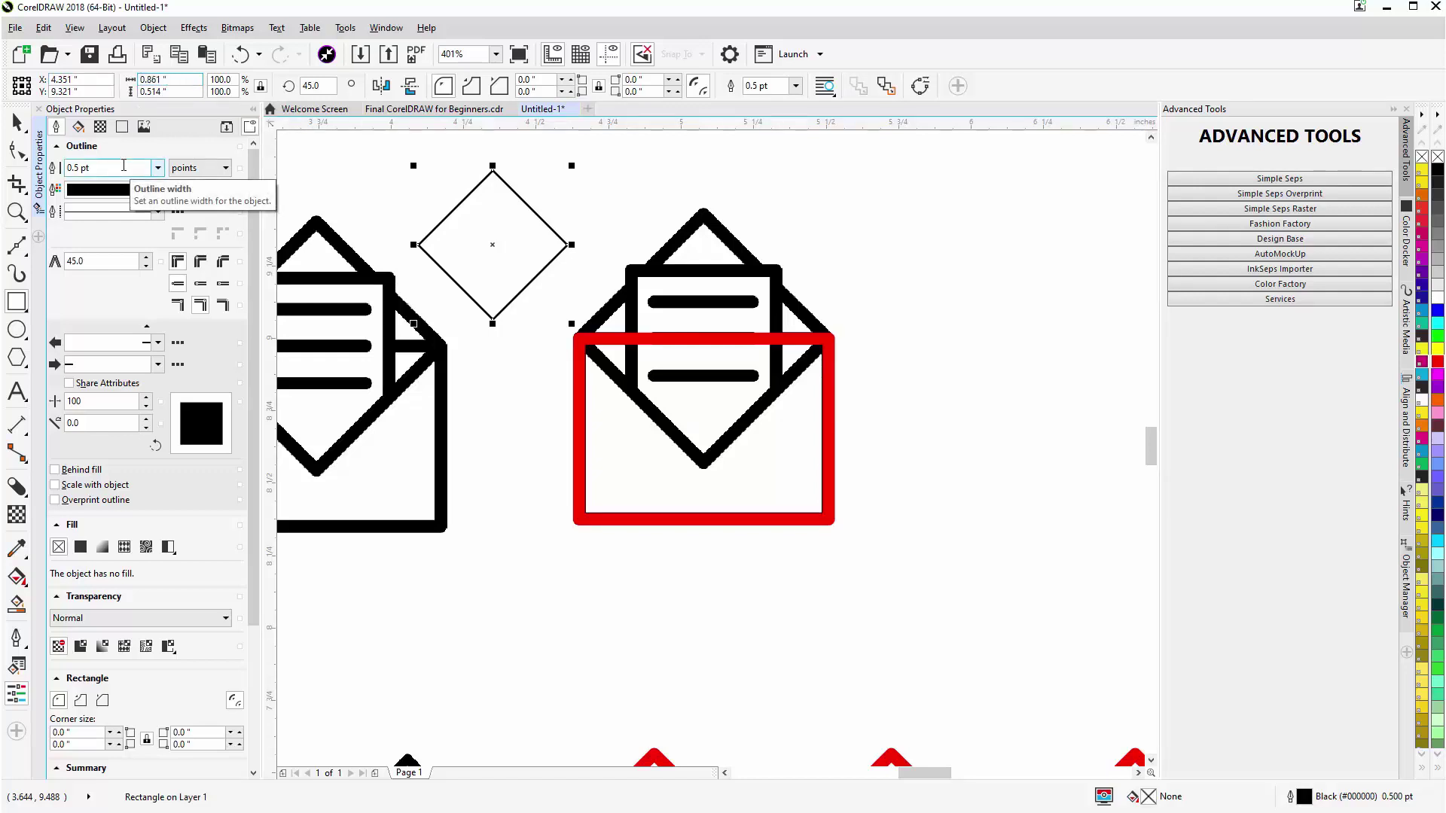
pyautogui.press('Return')
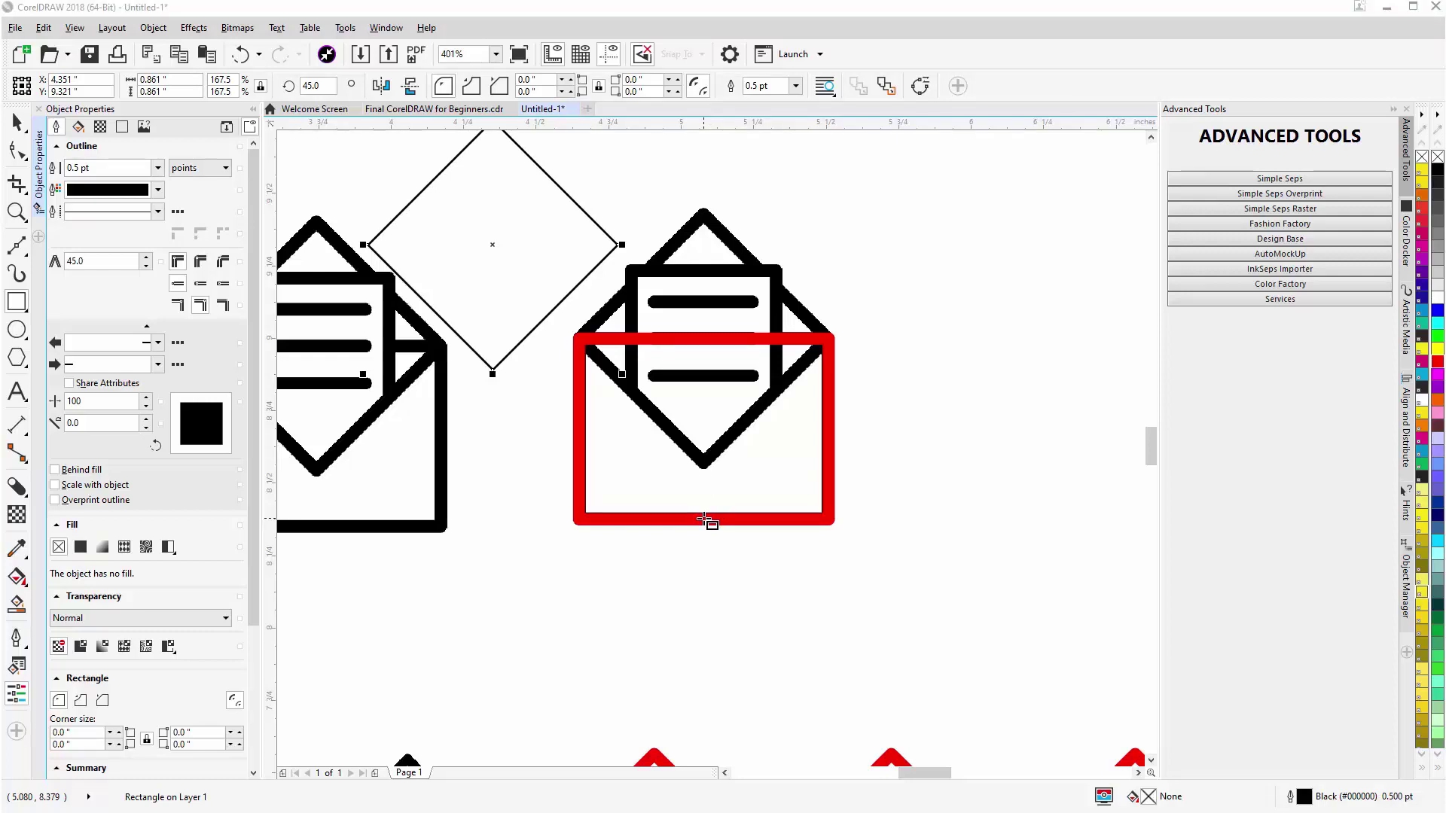
# Centre-align the diamond with the red rectangle along their shared vertical axis
pyautogui.keyDown('shift'); pyautogui.click(706, 519); pyautogui.keyUp('shift')
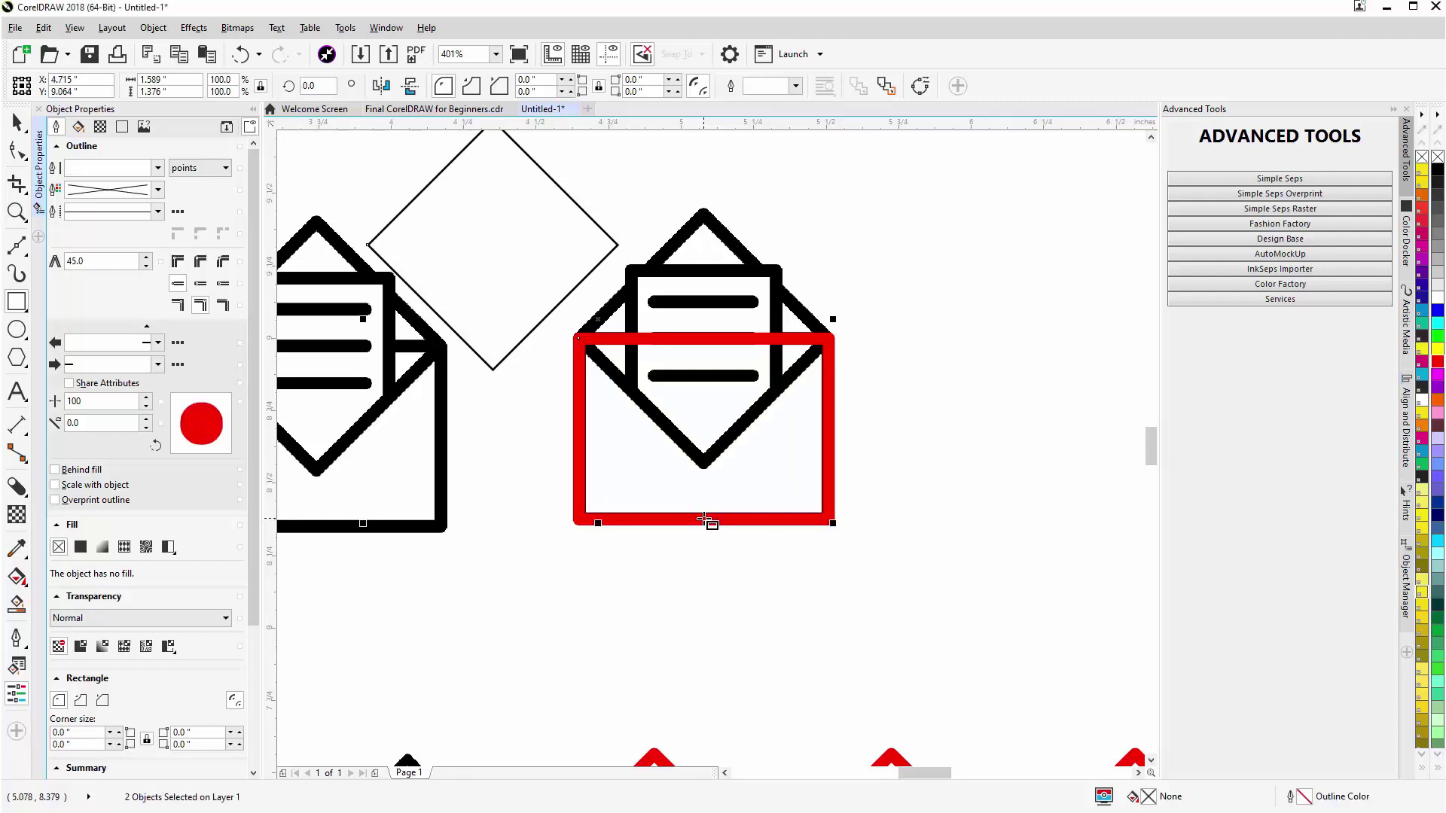
pyautogui.press('c')
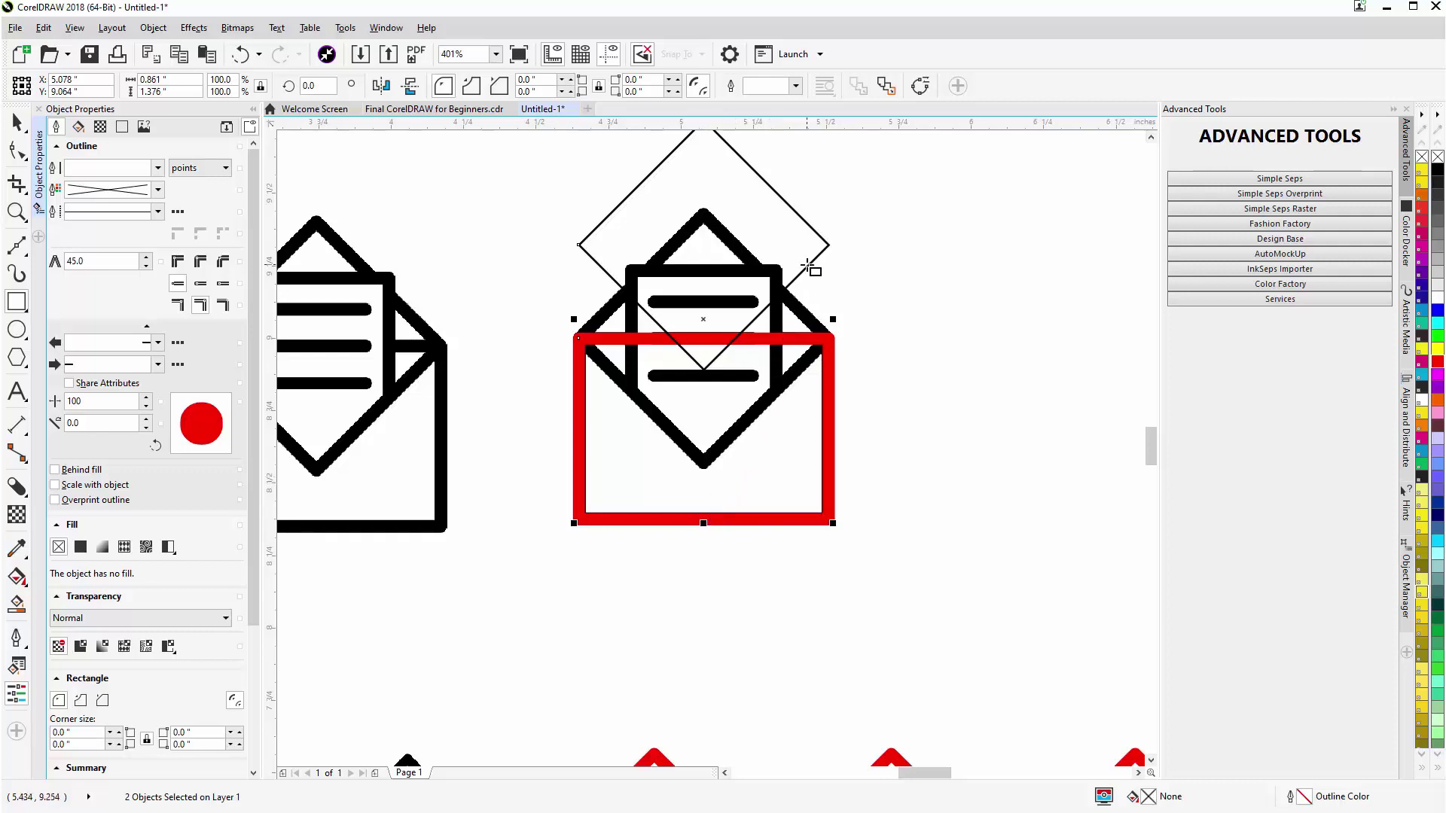
pyautogui.press('Escape')
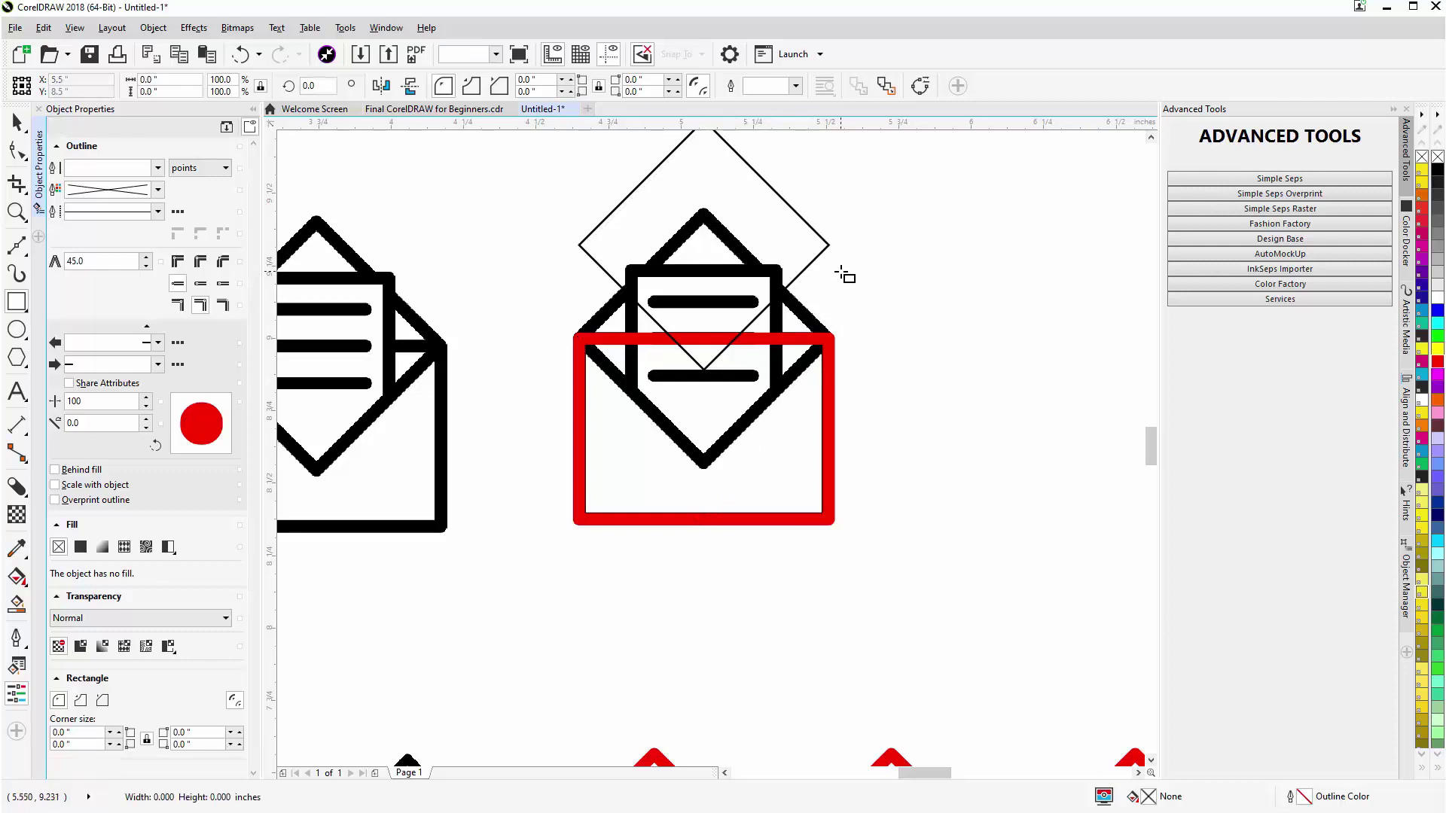
# Move the diamond straight down so that it lies over the envelope's flap lines
pyautogui.click(818, 259)
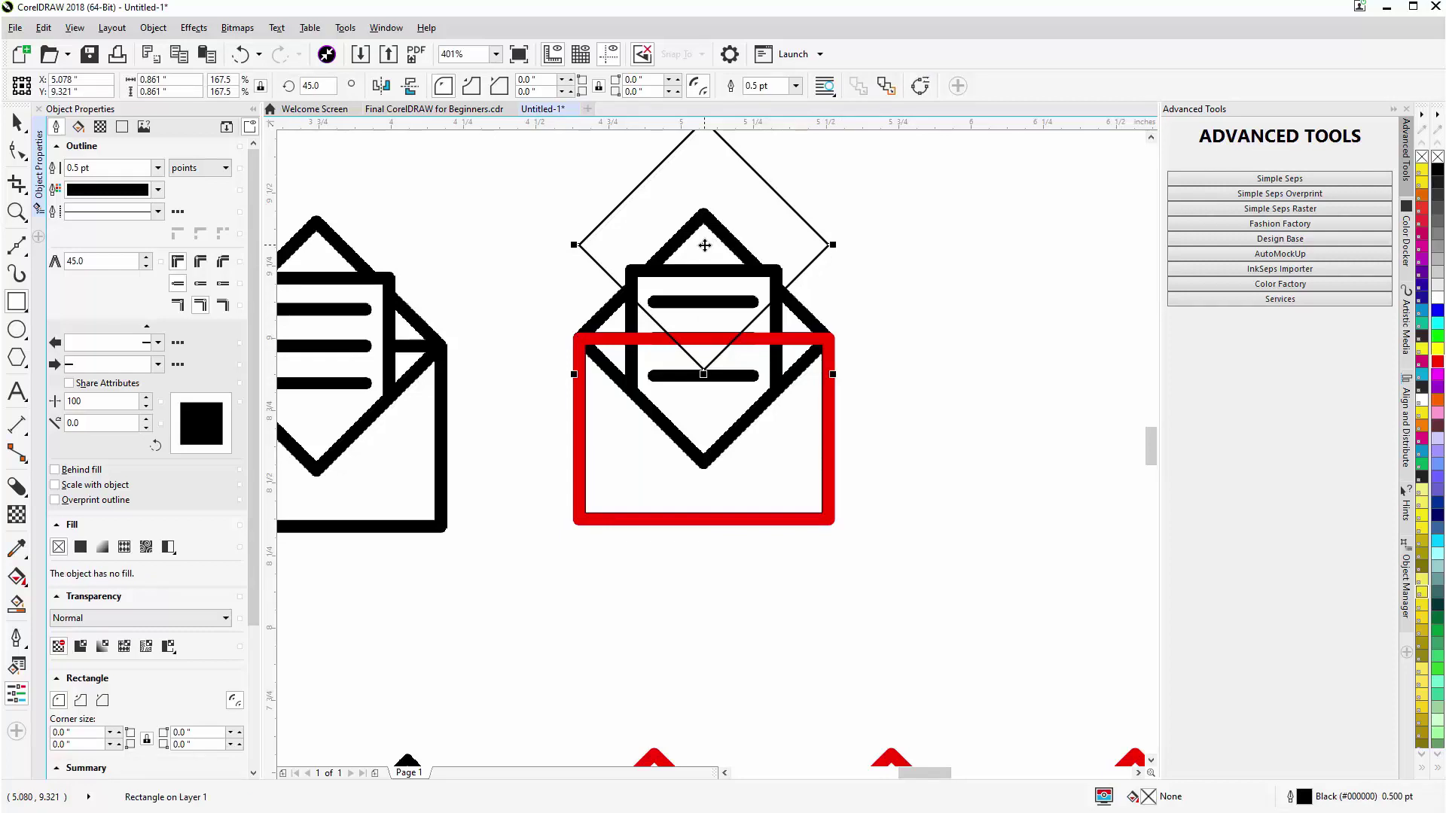
pyautogui.moveTo(724, 240); pyautogui.dragTo(742, 259)
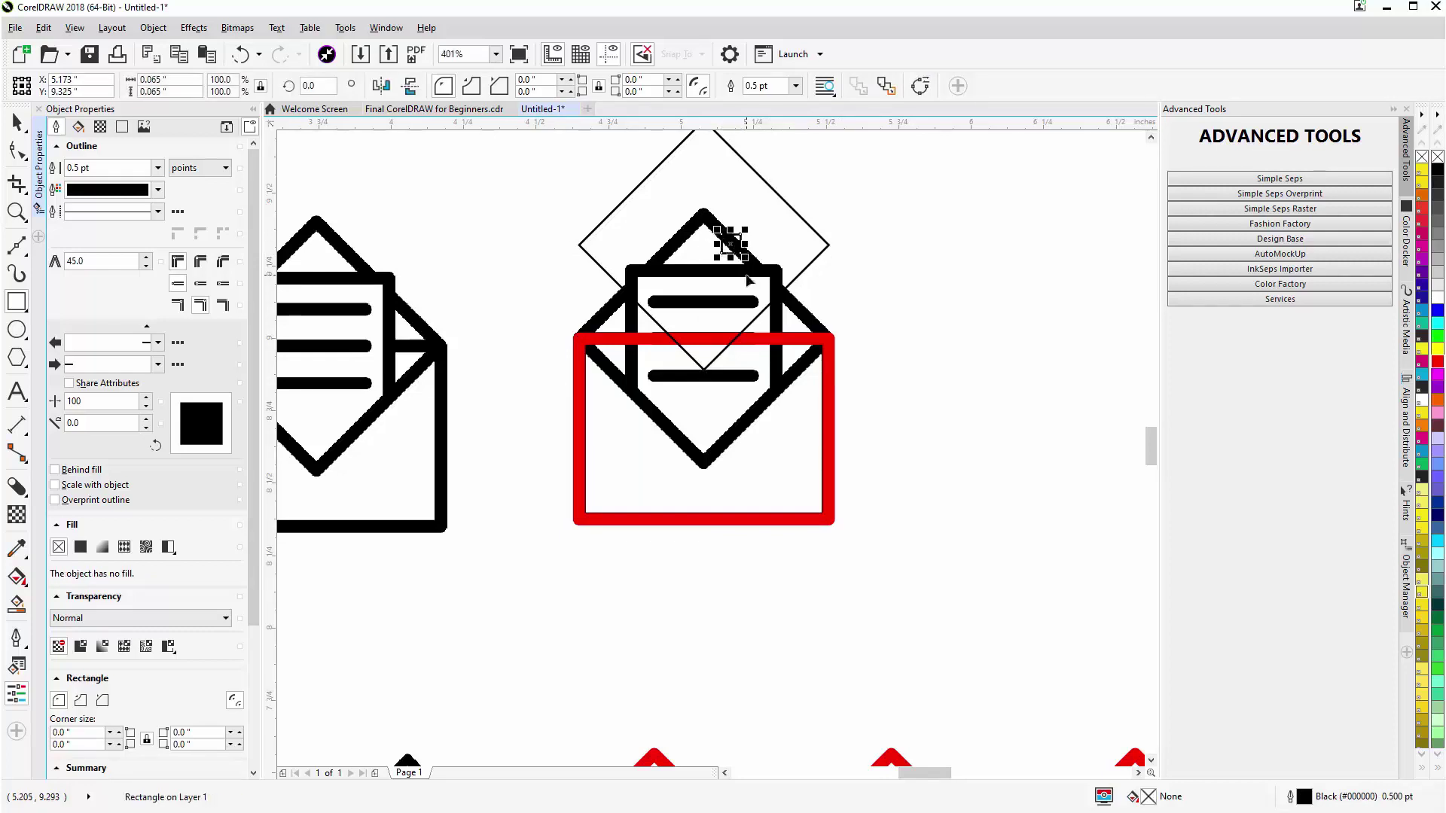
pyautogui.hotkey('ctrl', 'z')
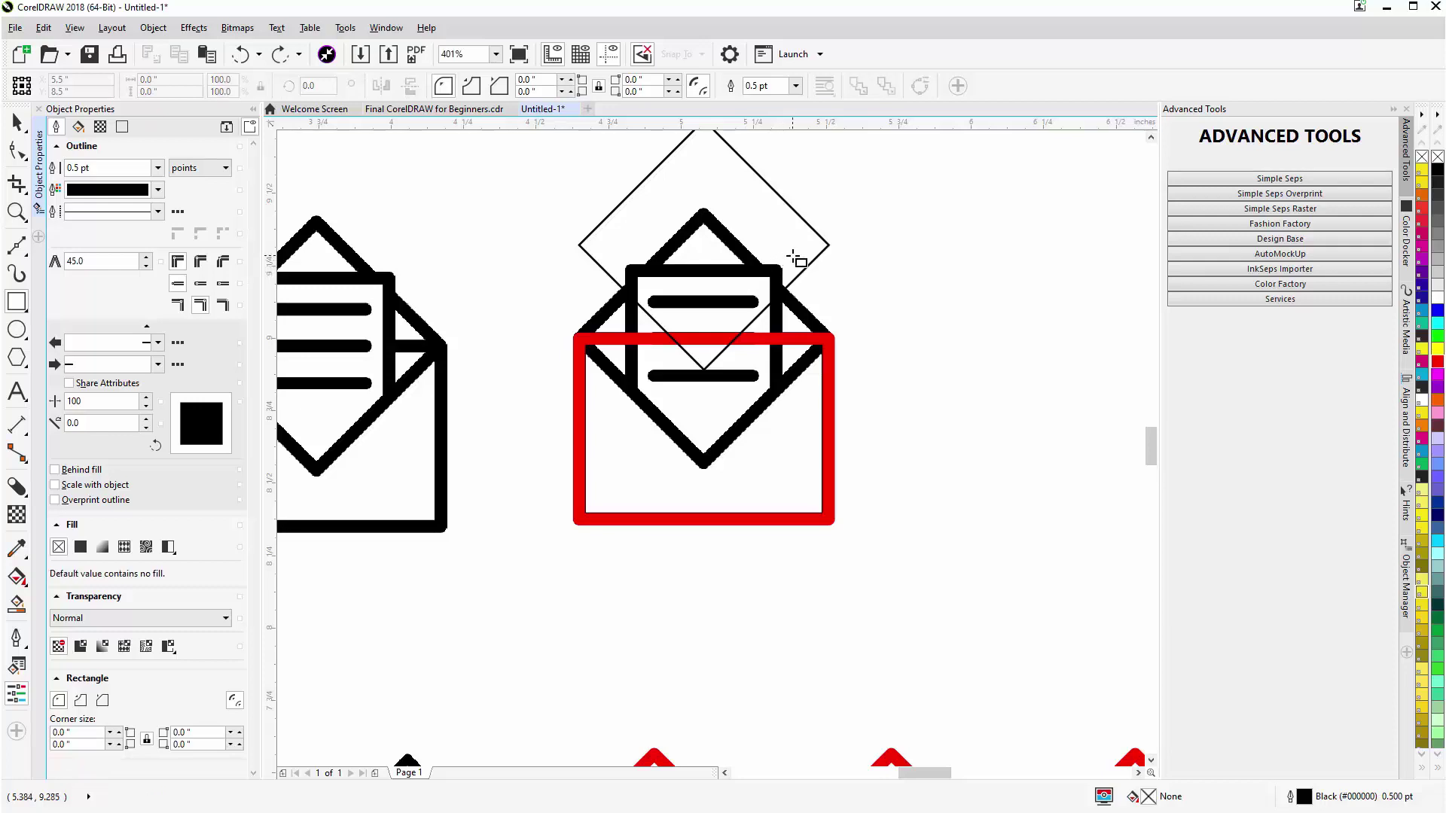
pyautogui.click(807, 267)
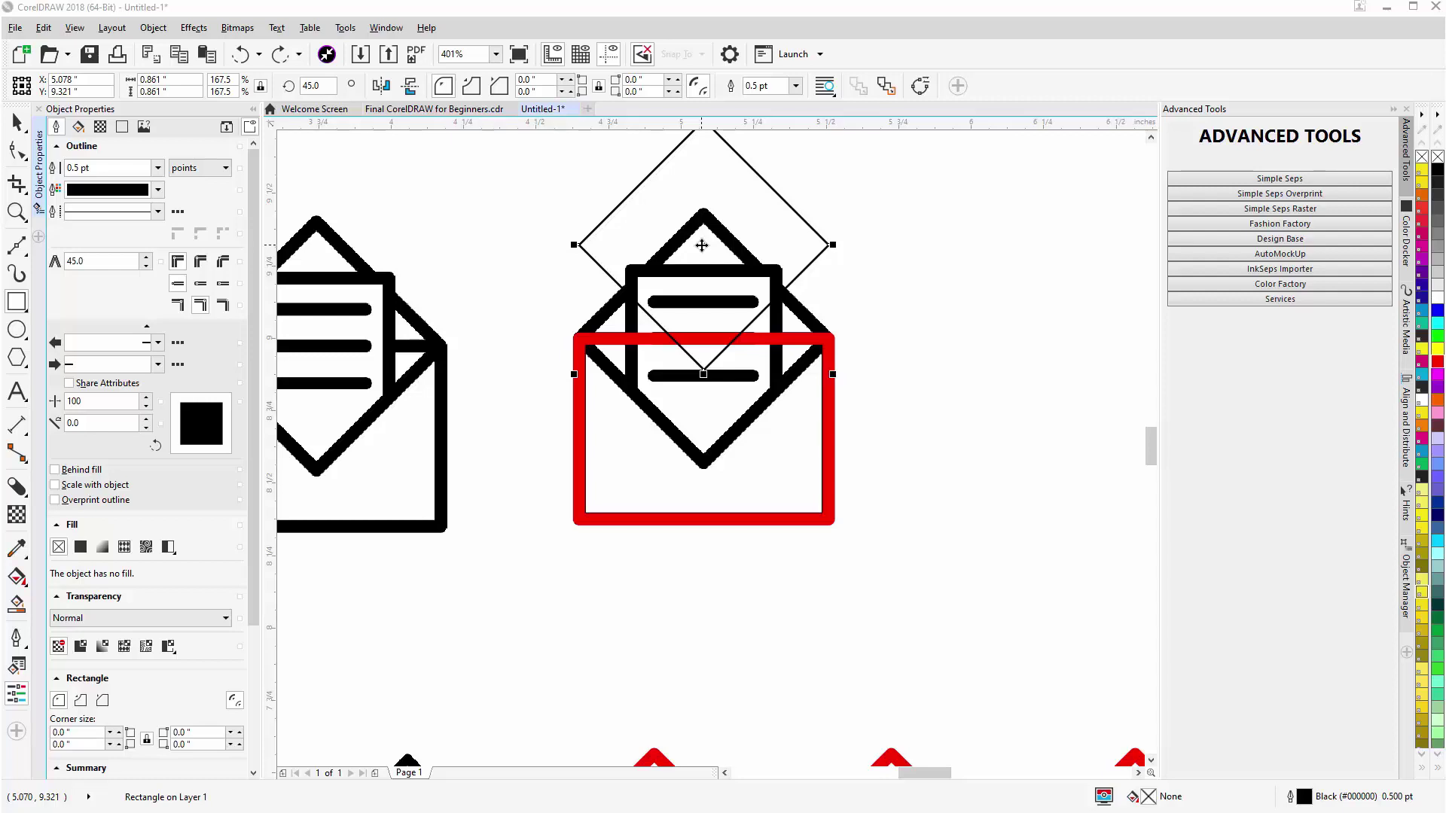
pyautogui.moveTo(701, 245); pyautogui.dragTo(697, 340)
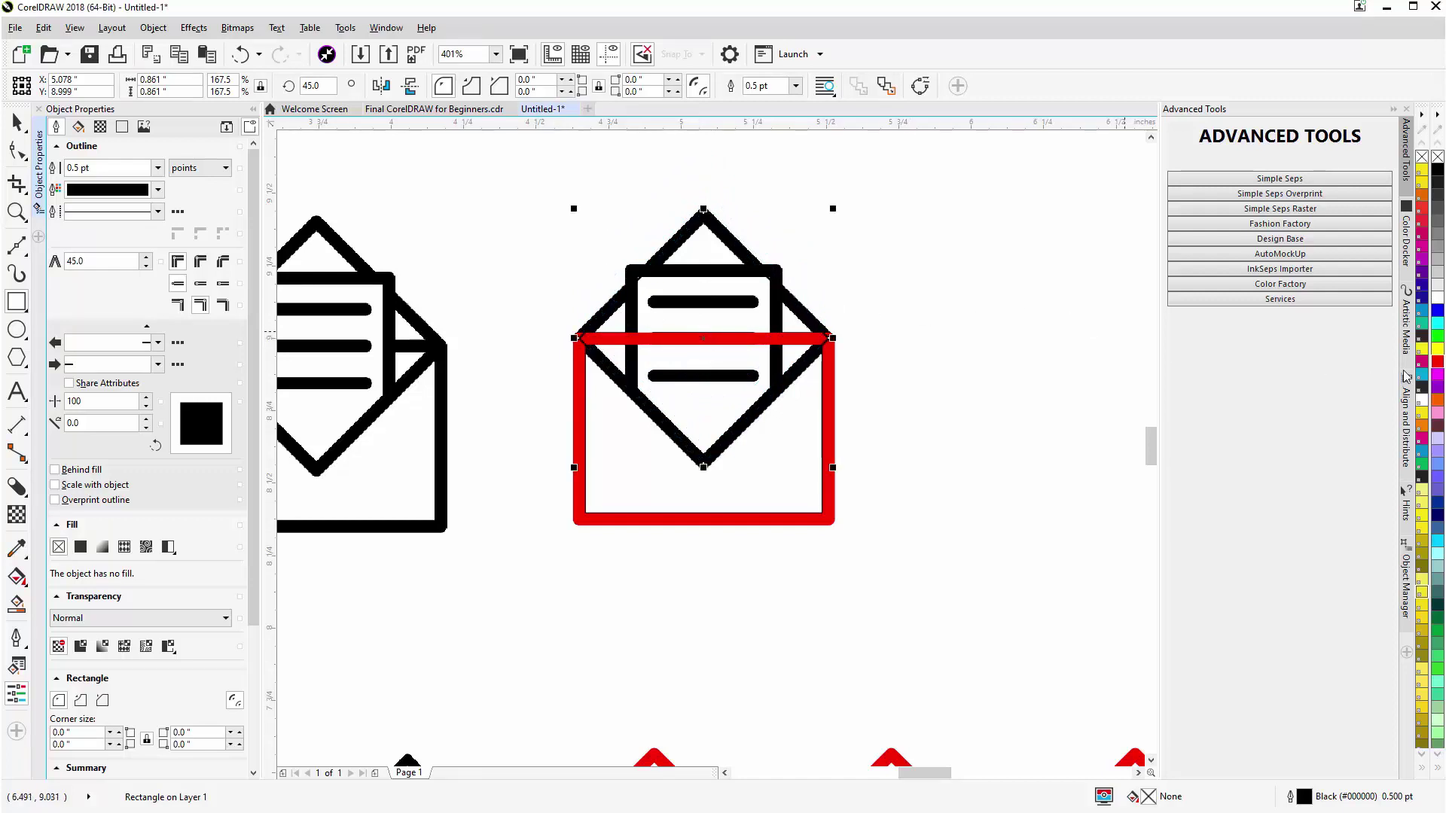
# Colour the diamond's outline red and copy the red rectangle's outline properties onto it
pyautogui.rightClick(1435, 364)
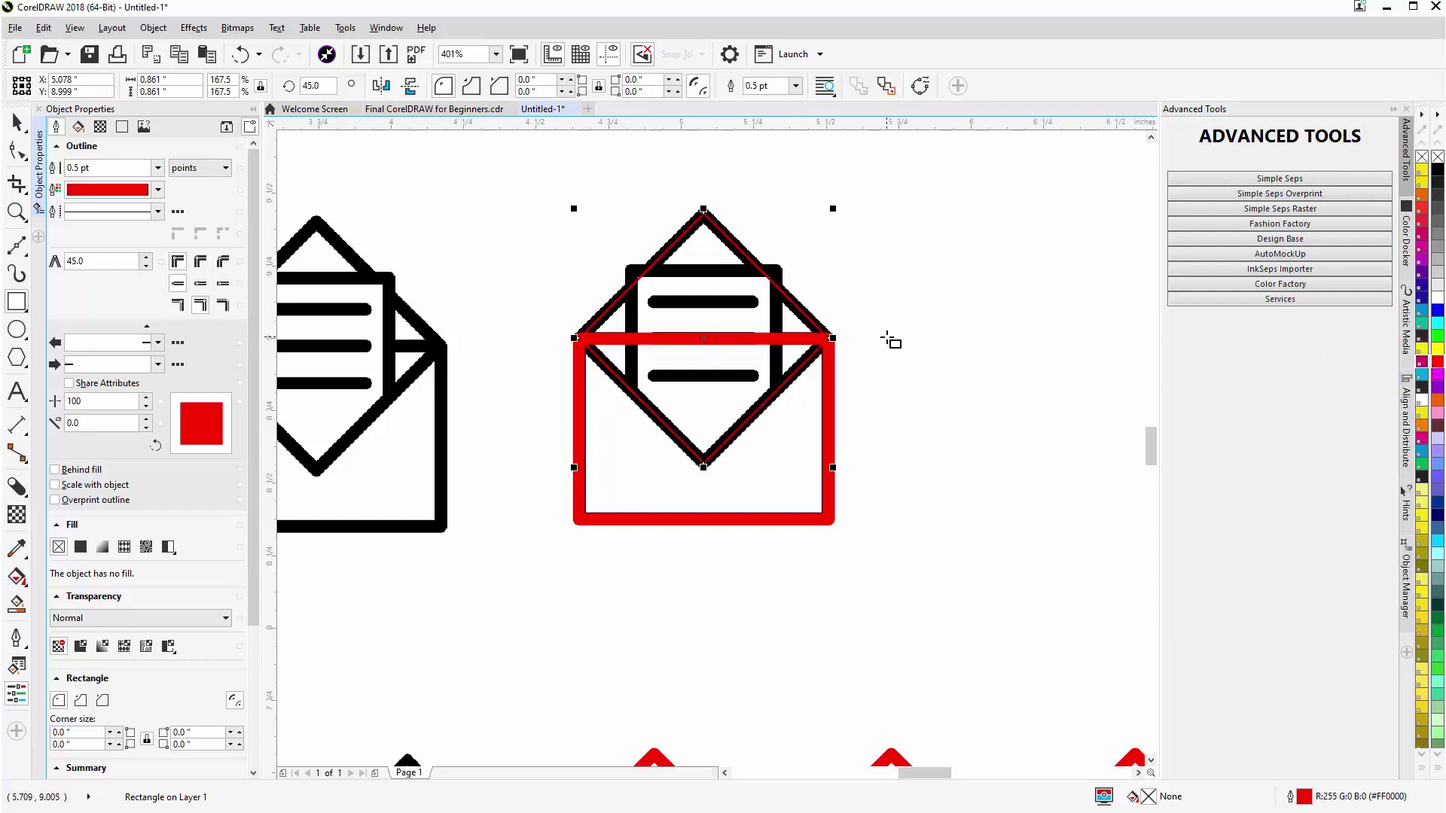
pyautogui.click(830, 397)
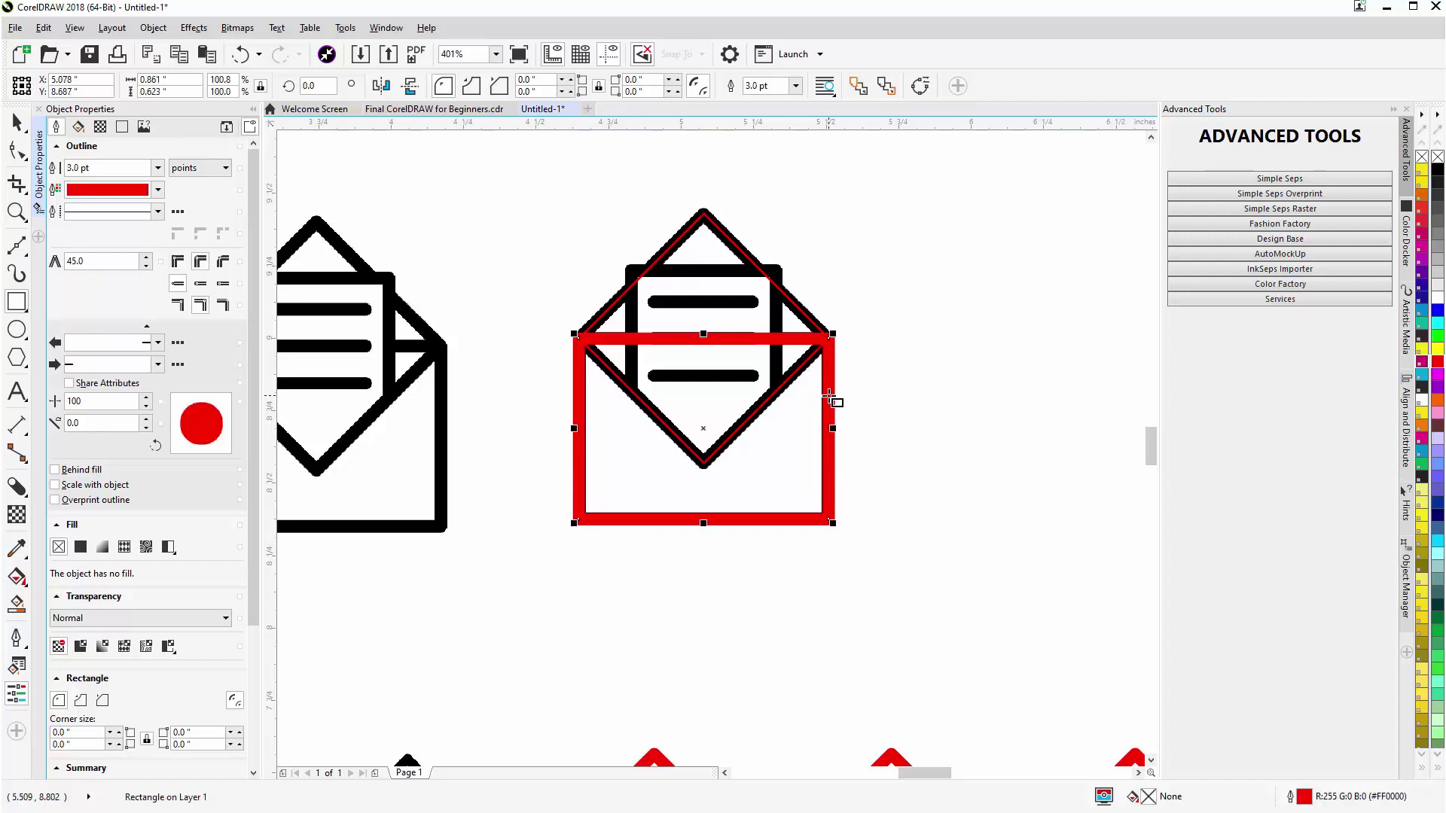
pyautogui.moveTo(830, 399); pyautogui.dragTo(815, 325)
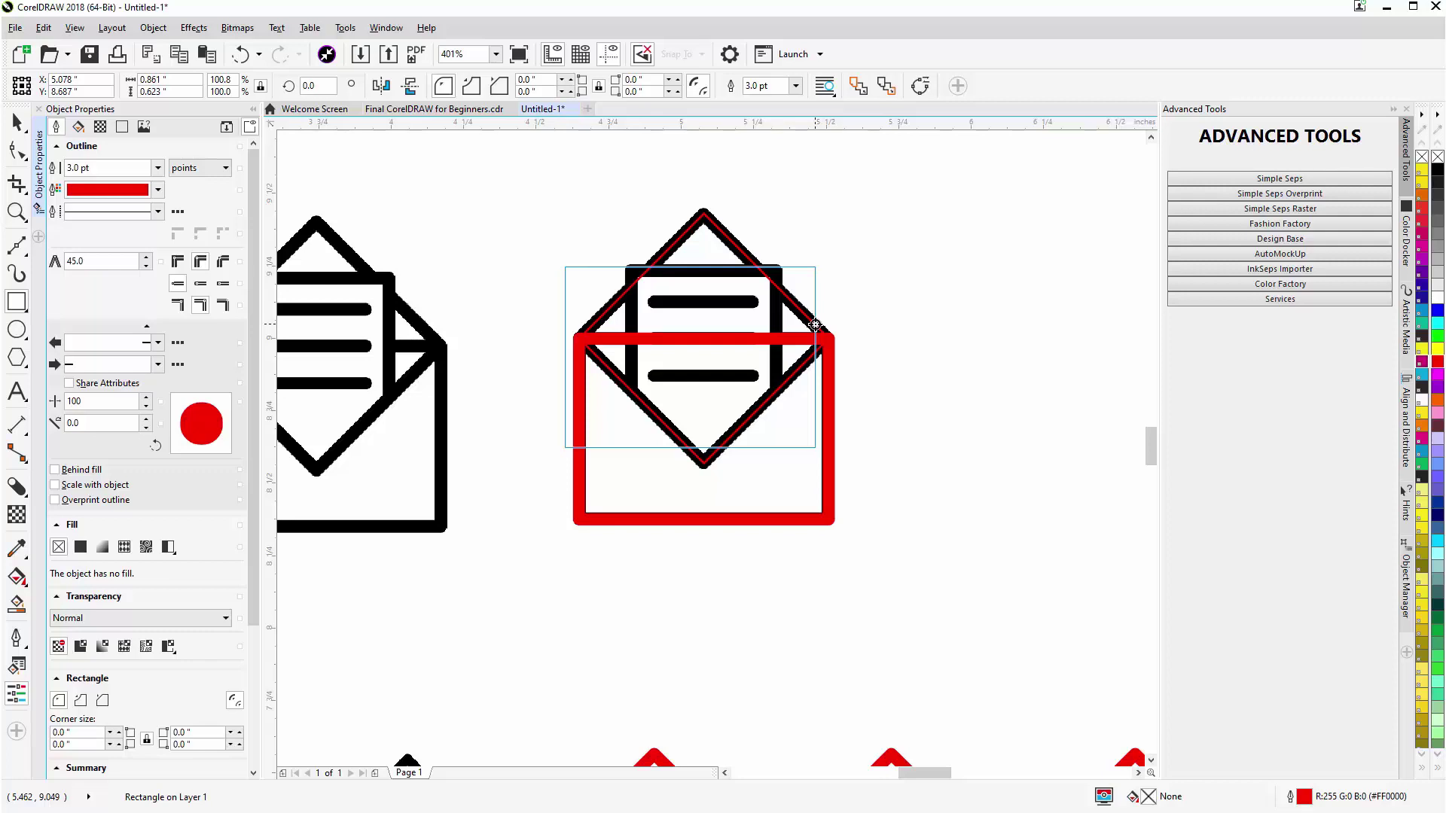
pyautogui.rightClick(815, 325)
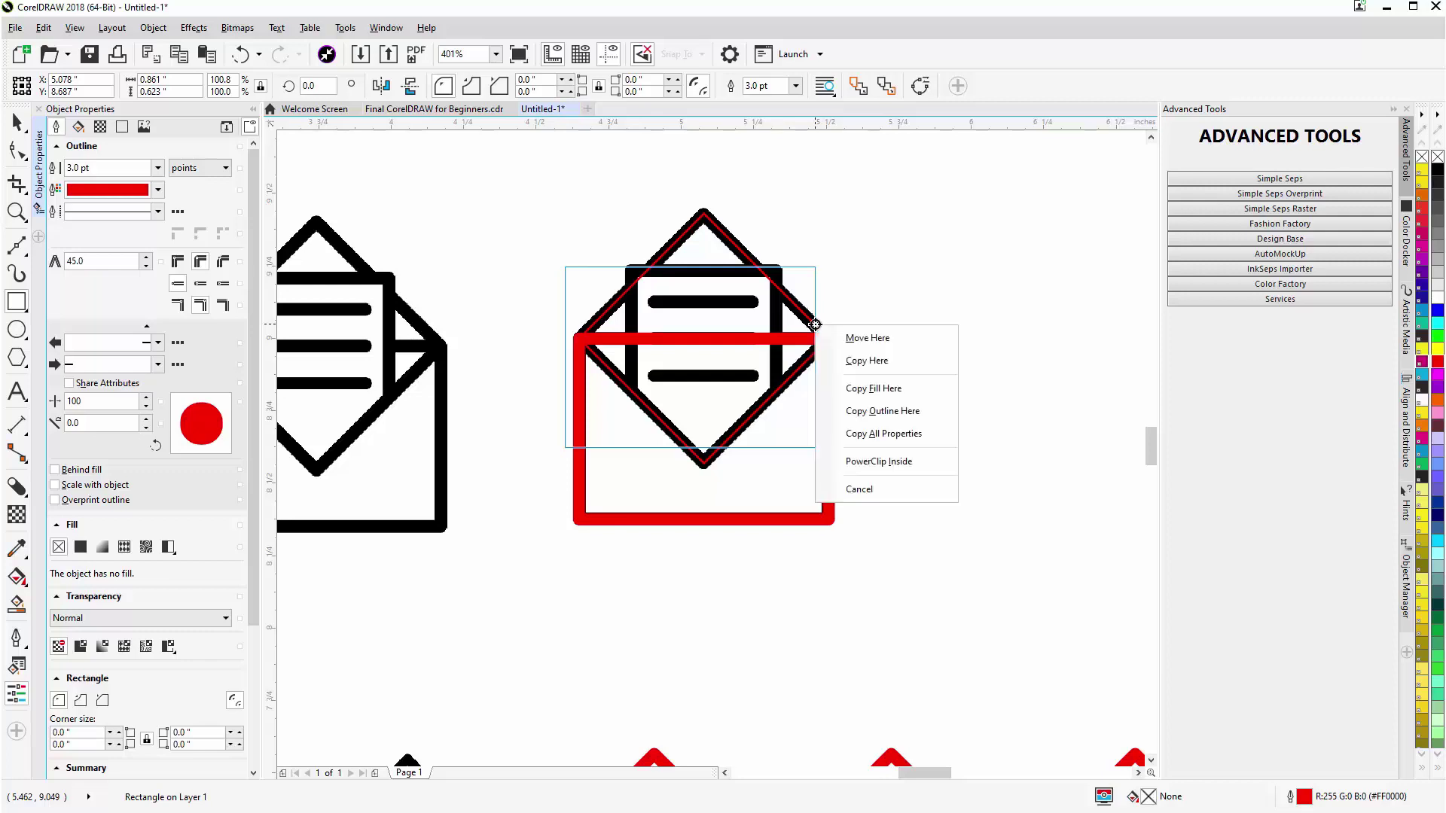
pyautogui.click(849, 412)
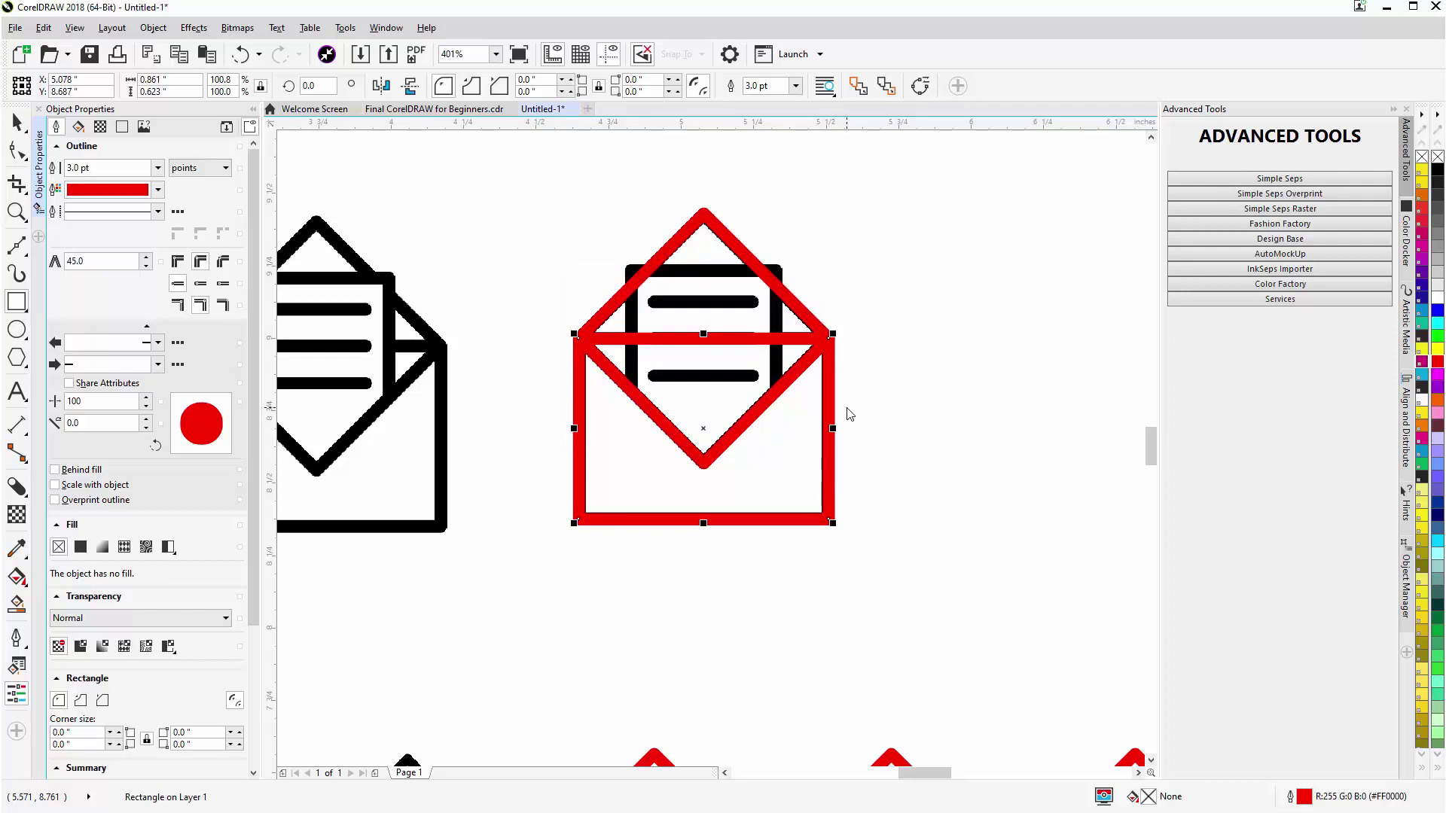
pyautogui.scroll(2, 823, 348)
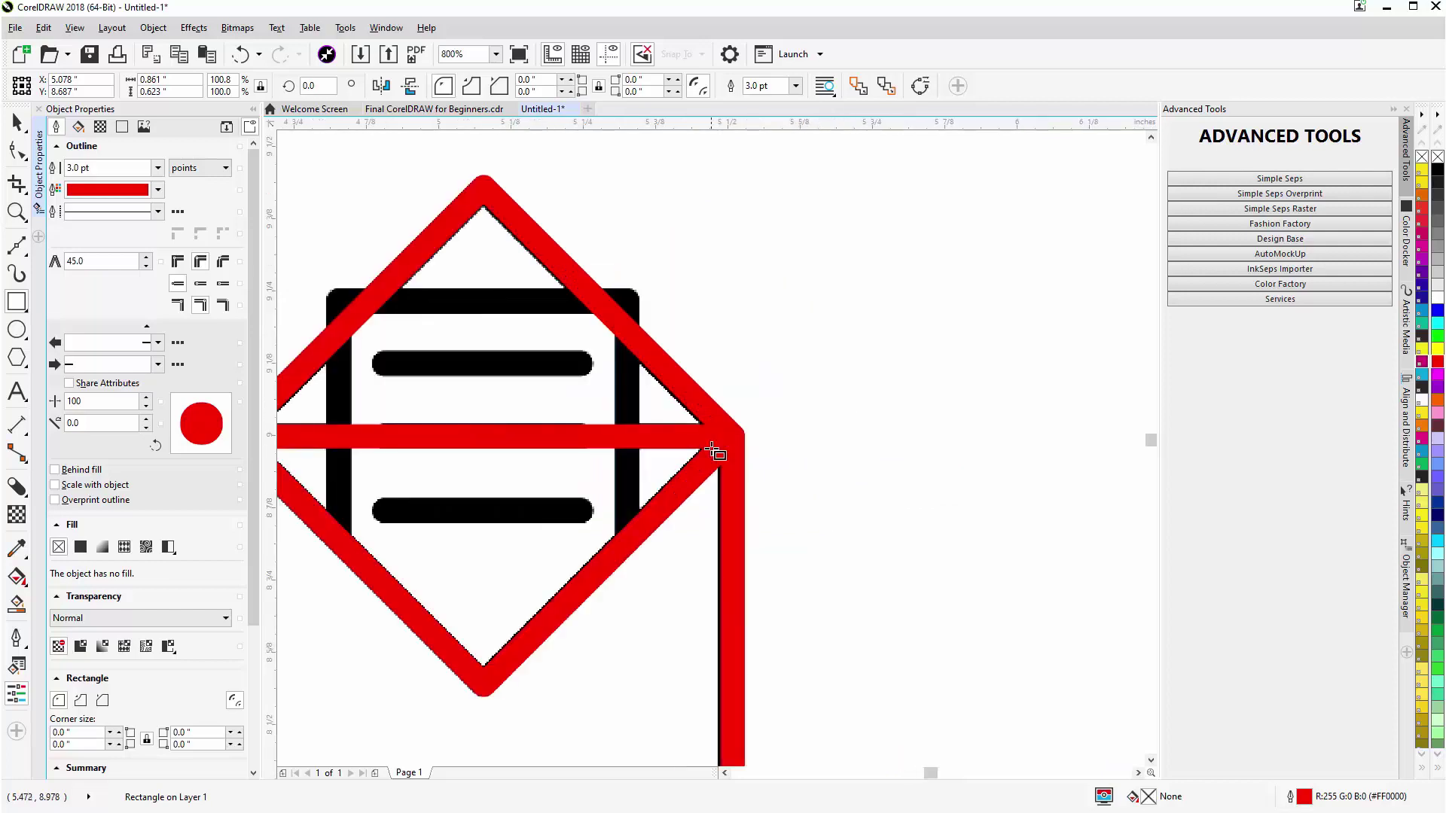
pyautogui.scroll(4, 713, 450)
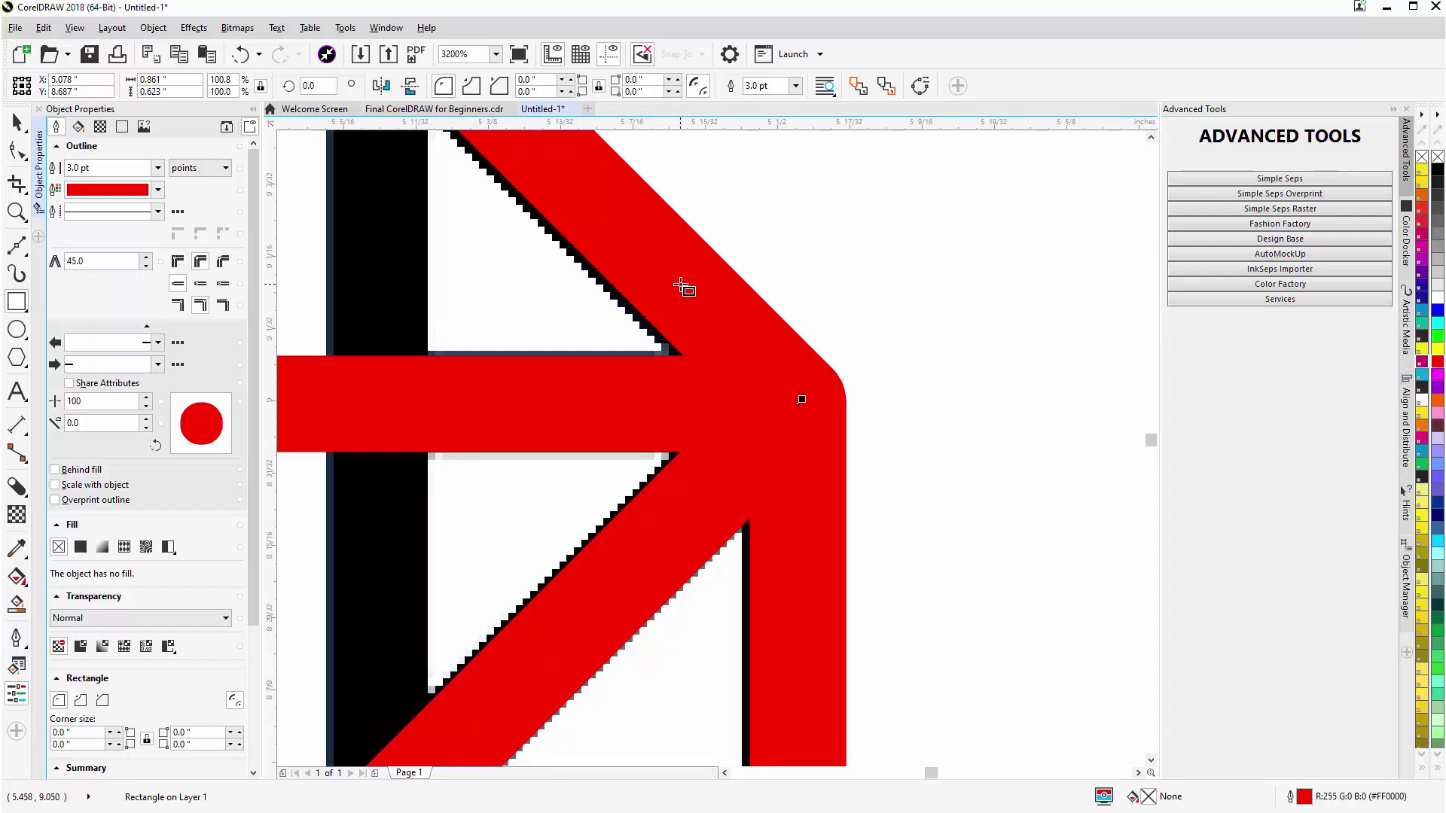
pyautogui.moveTo(680, 285); pyautogui.dragTo(667, 333)
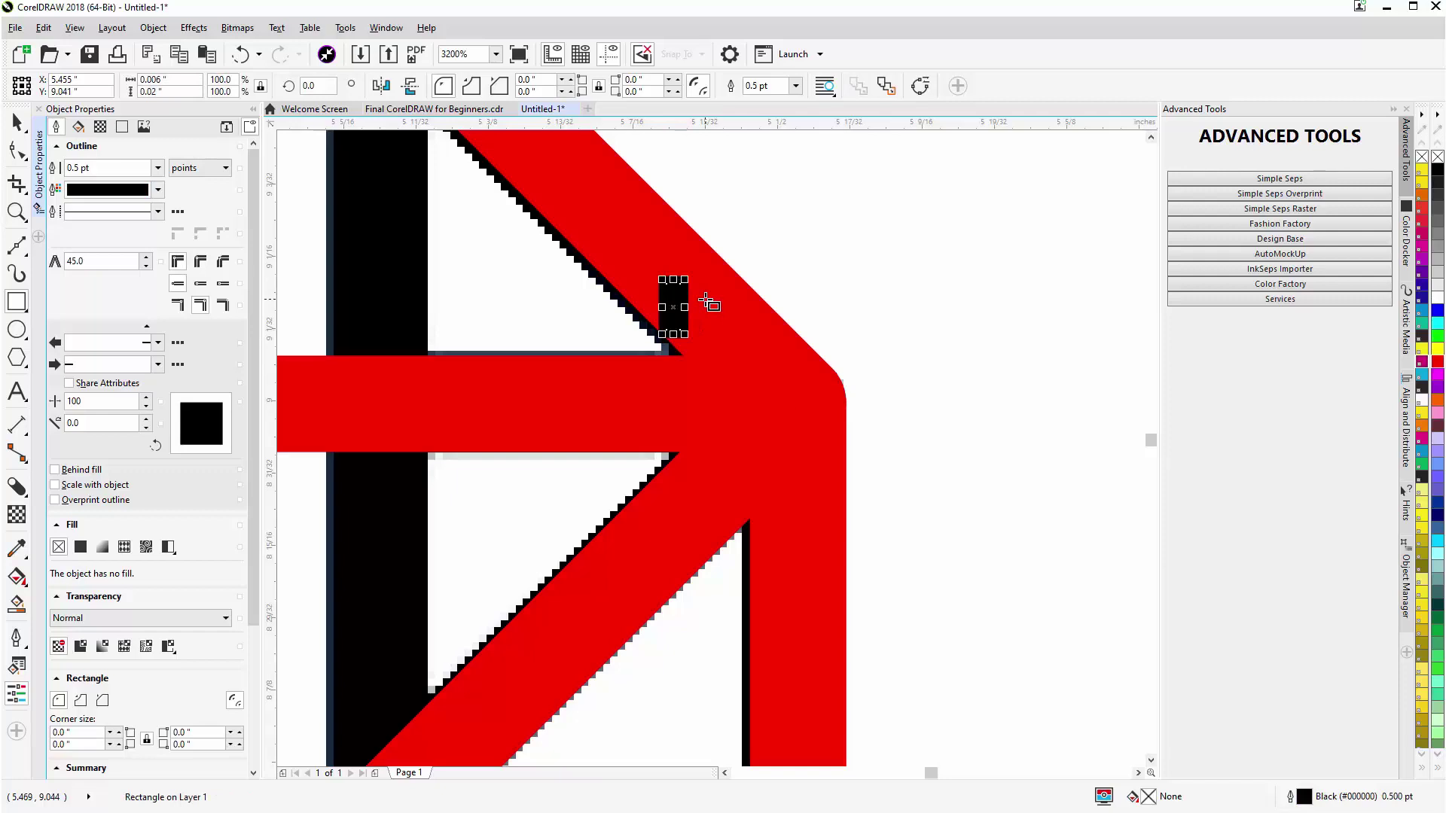
pyautogui.hotkey('ctrl', 'z')
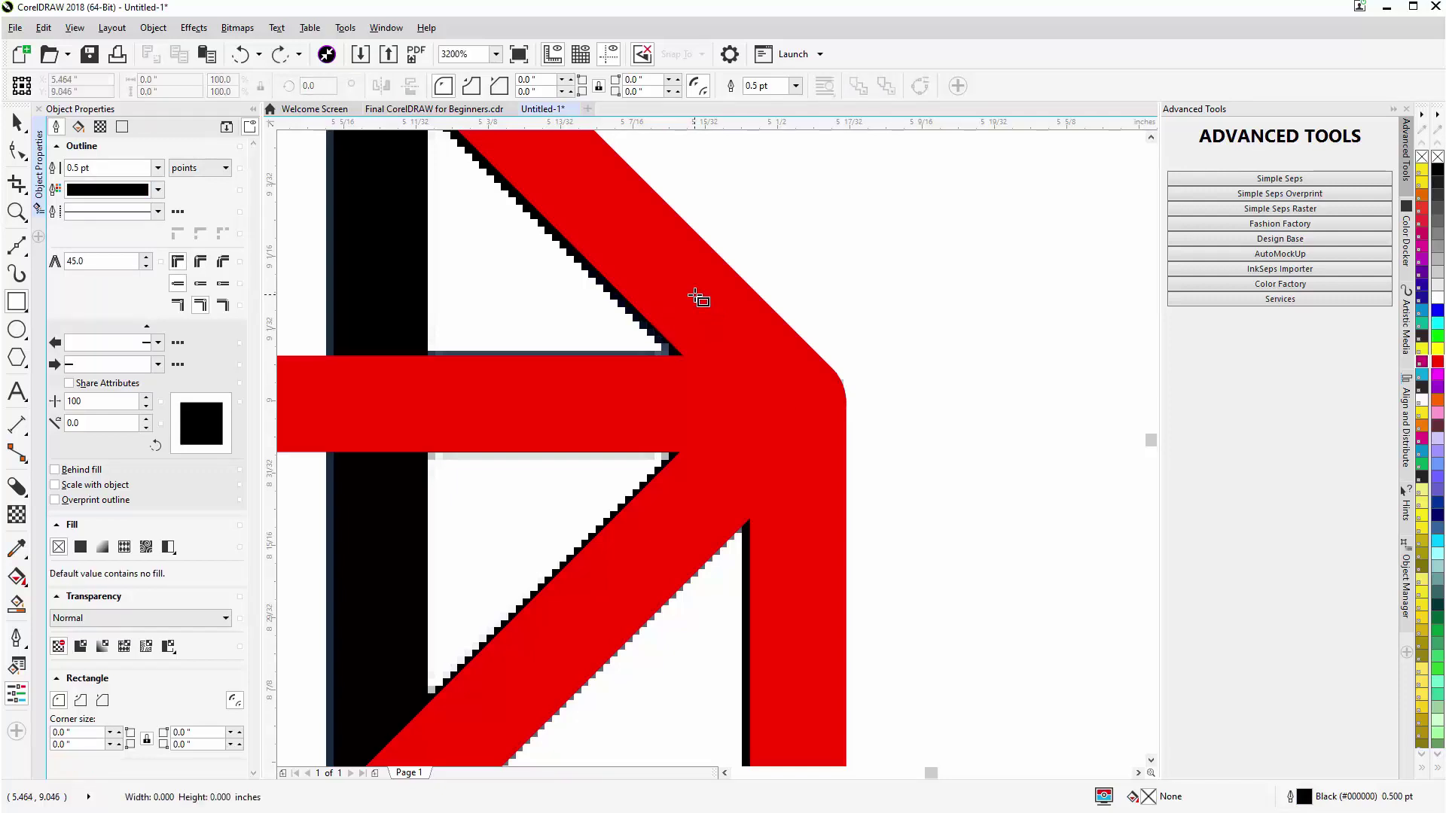
pyautogui.moveTo(694, 293); pyautogui.dragTo(659, 340)
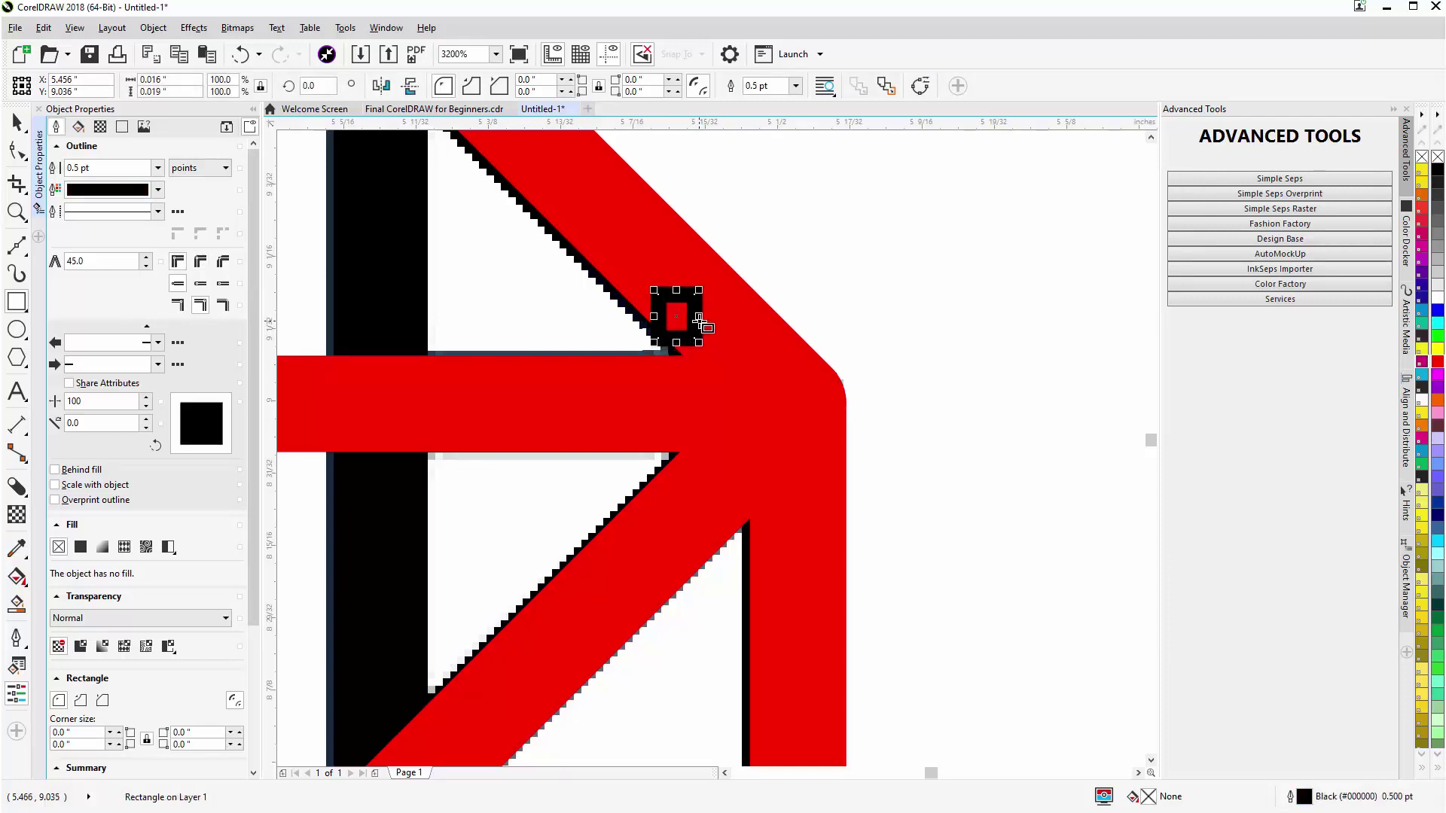
pyautogui.hotkey('ctrl', 'z')
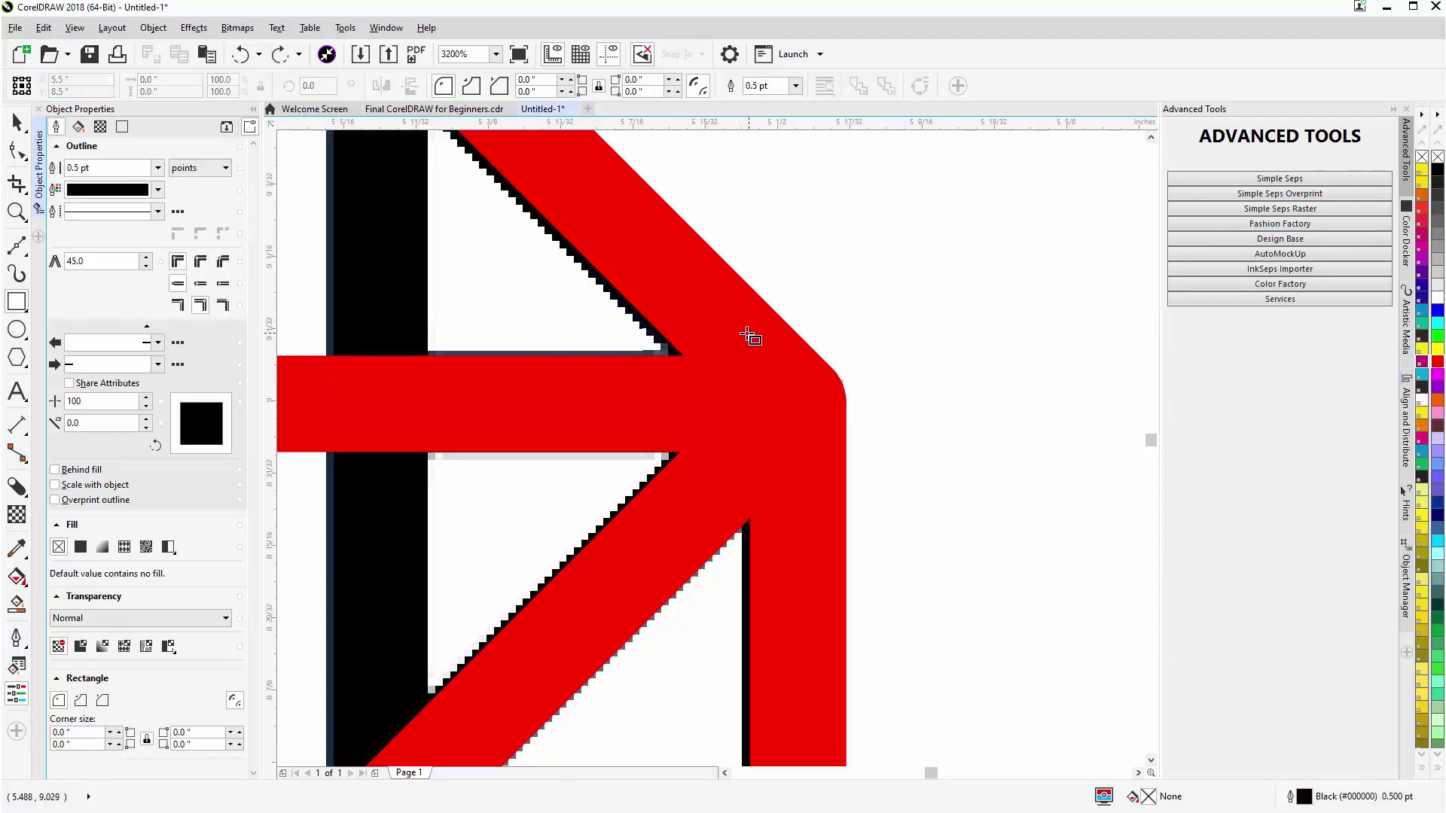
# Shift the red diamond up by about 0.003 inch to line it up with the envelope's flap edges
pyautogui.click(725, 320)
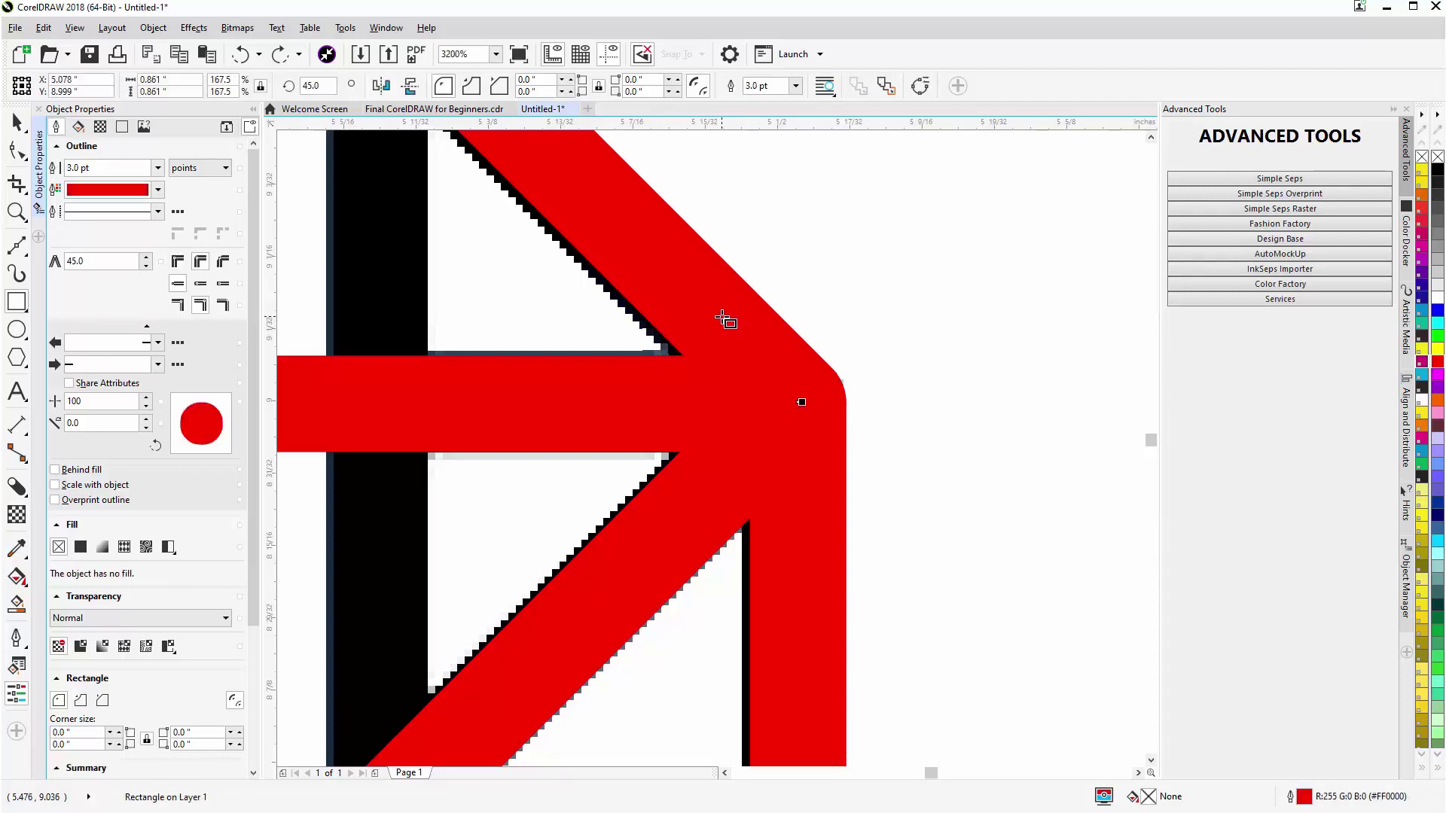
pyautogui.scroll(-2, 725, 320)
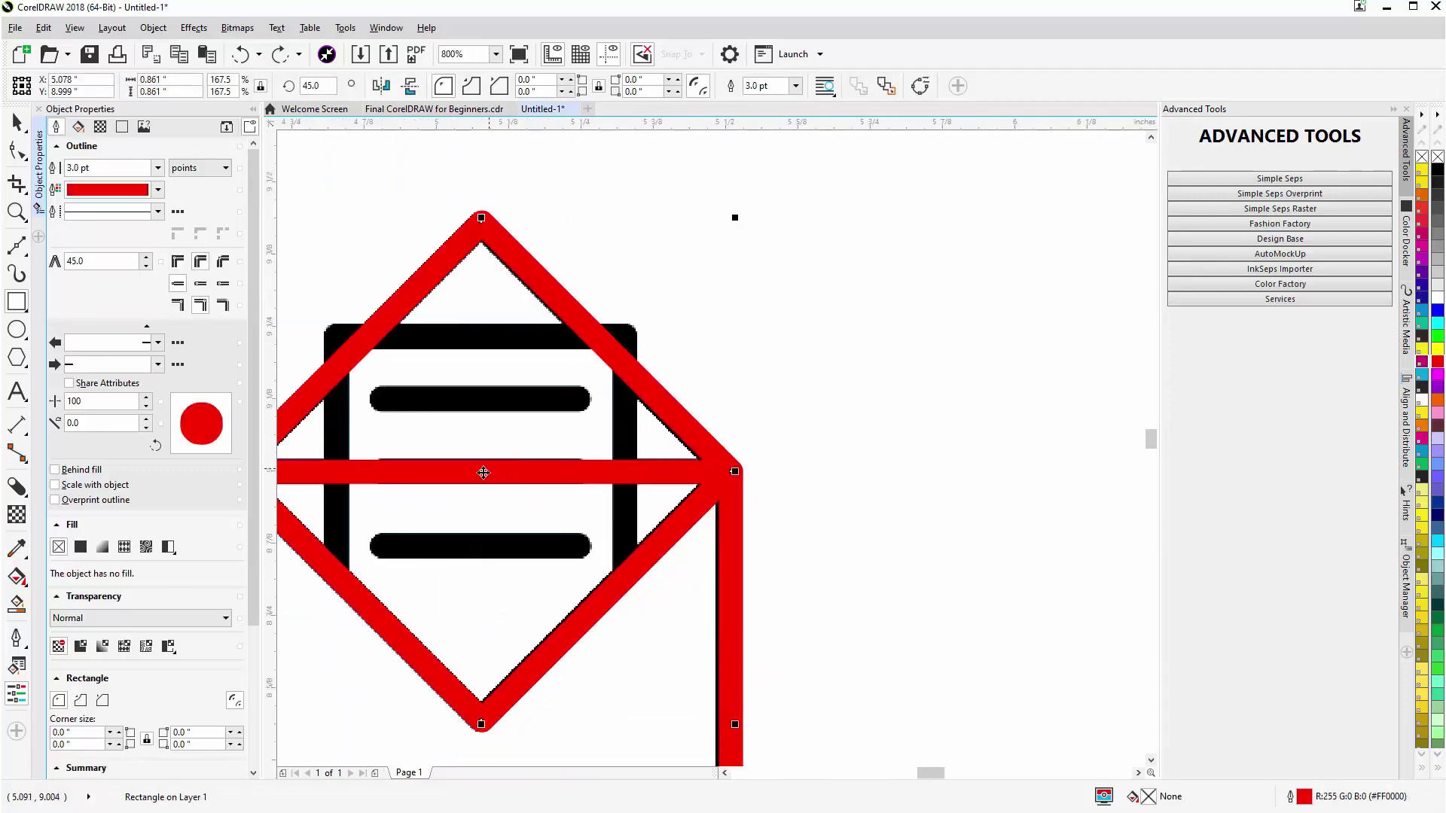
pyautogui.scroll(1, 486, 473)
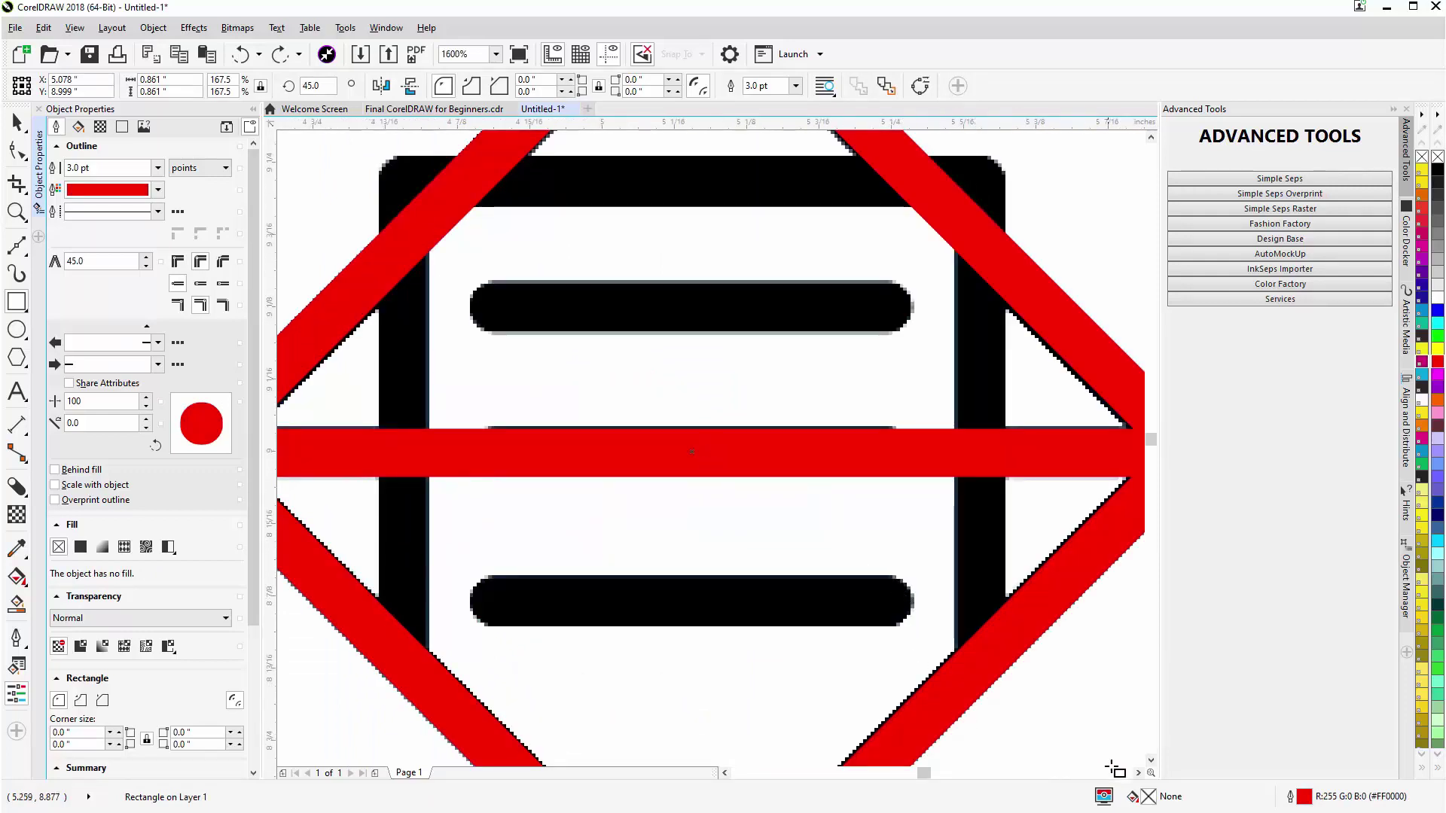
pyautogui.click(1138, 774)
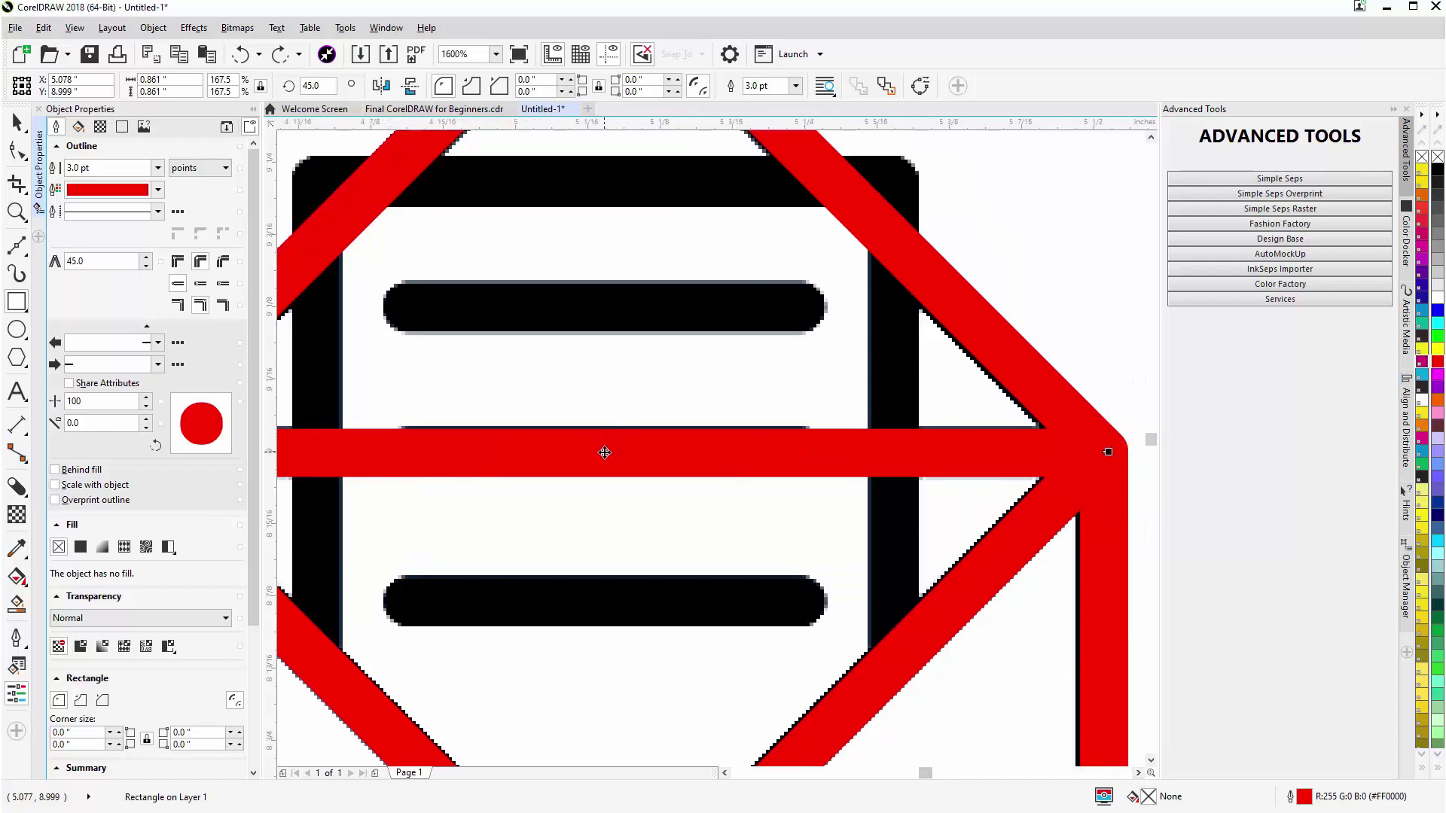
pyautogui.moveTo(605, 452)
pyautogui.mouseDown()
pyautogui.moveTo(607, 436)
pyautogui.moveTo(607, 449)
pyautogui.mouseUp()
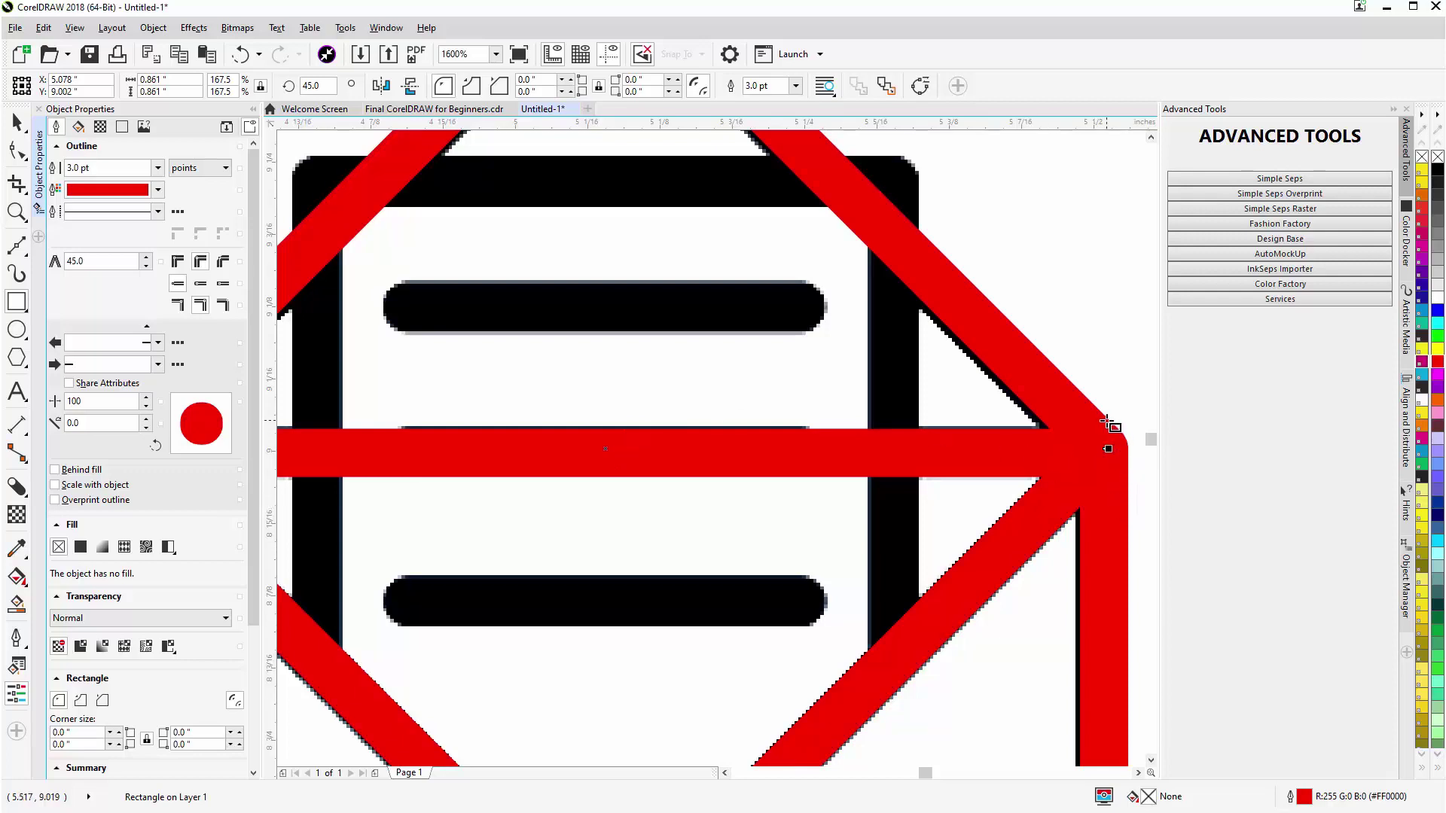
pyautogui.scroll(-3, 748, 439)
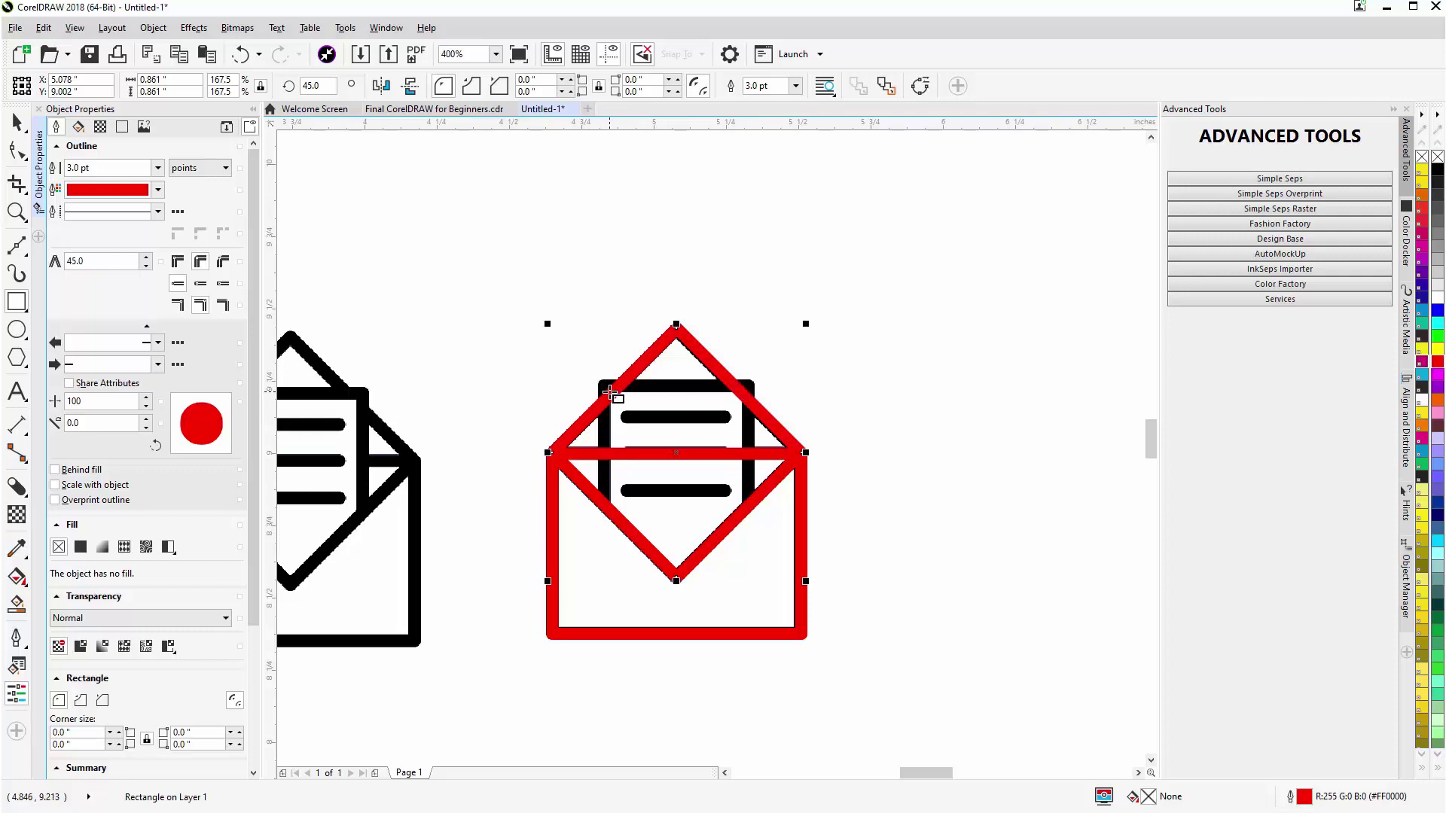
# Draw a rectangle about 0.50 by 0.71 inch along the letter's outline, fine-tuning its width and height to match the bitmap
pyautogui.scroll(2, 683, 435)
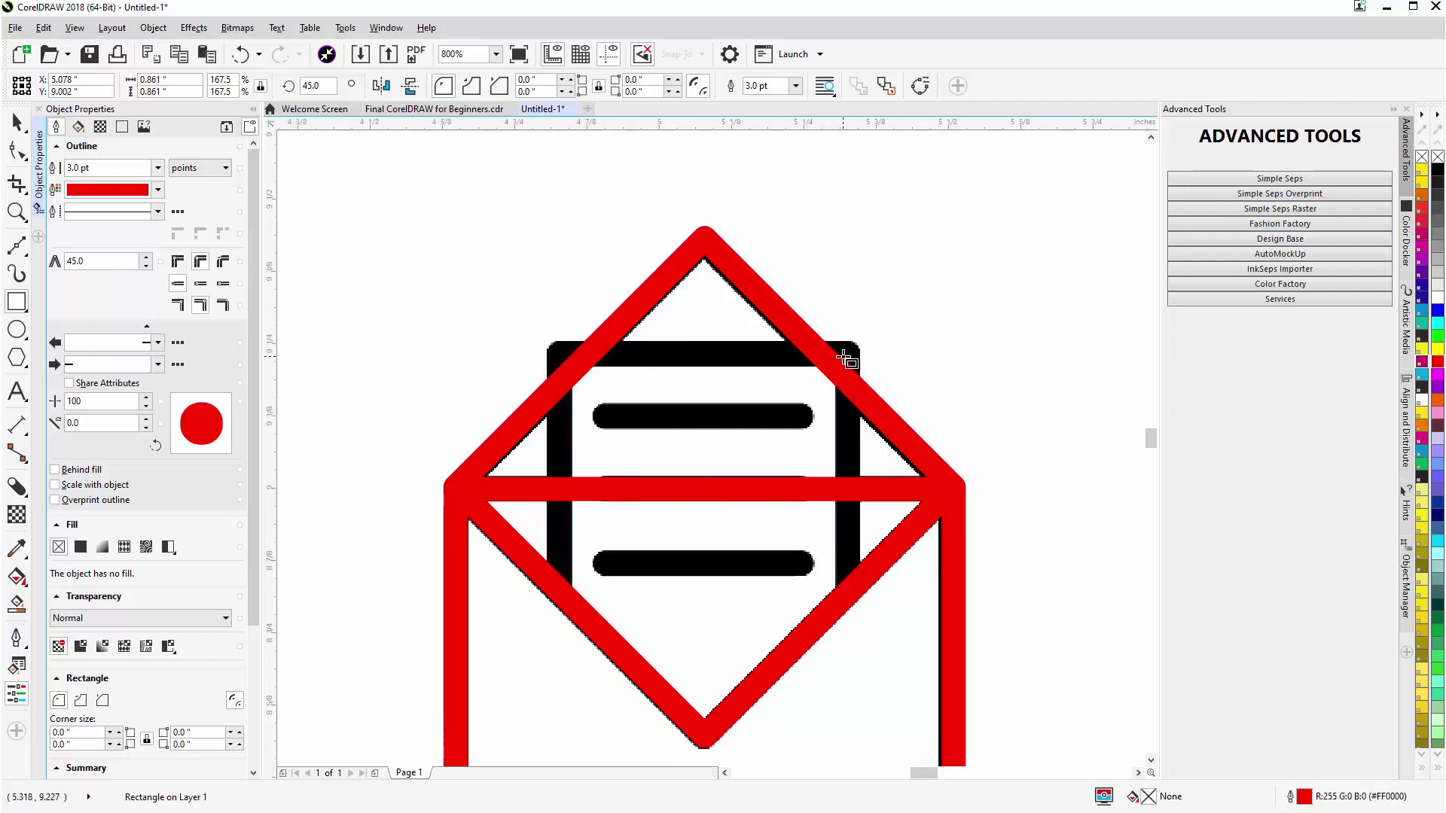
pyautogui.moveTo(843, 357); pyautogui.dragTo(557, 755)
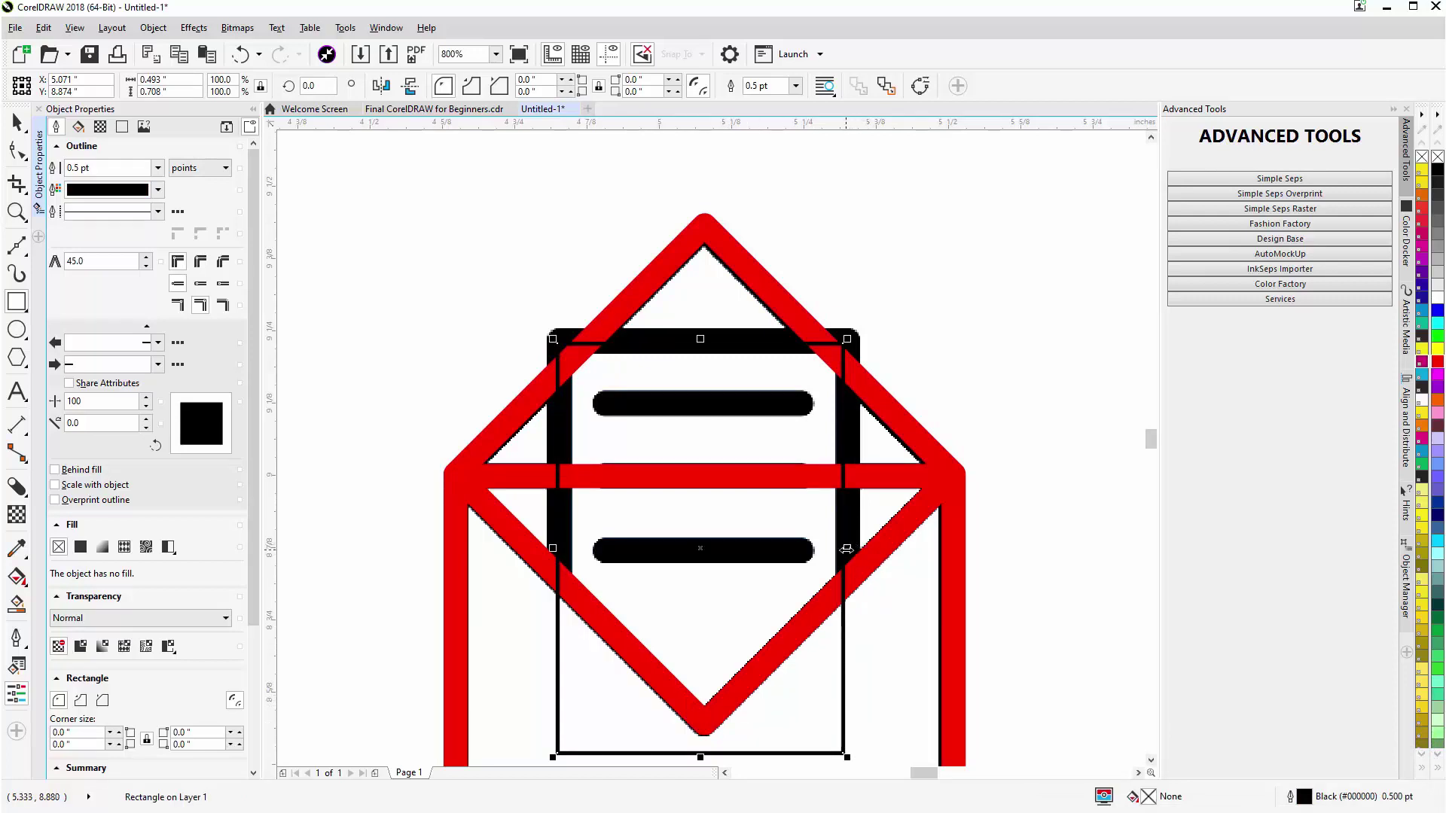
pyautogui.moveTo(848, 549); pyautogui.dragTo(850, 549)
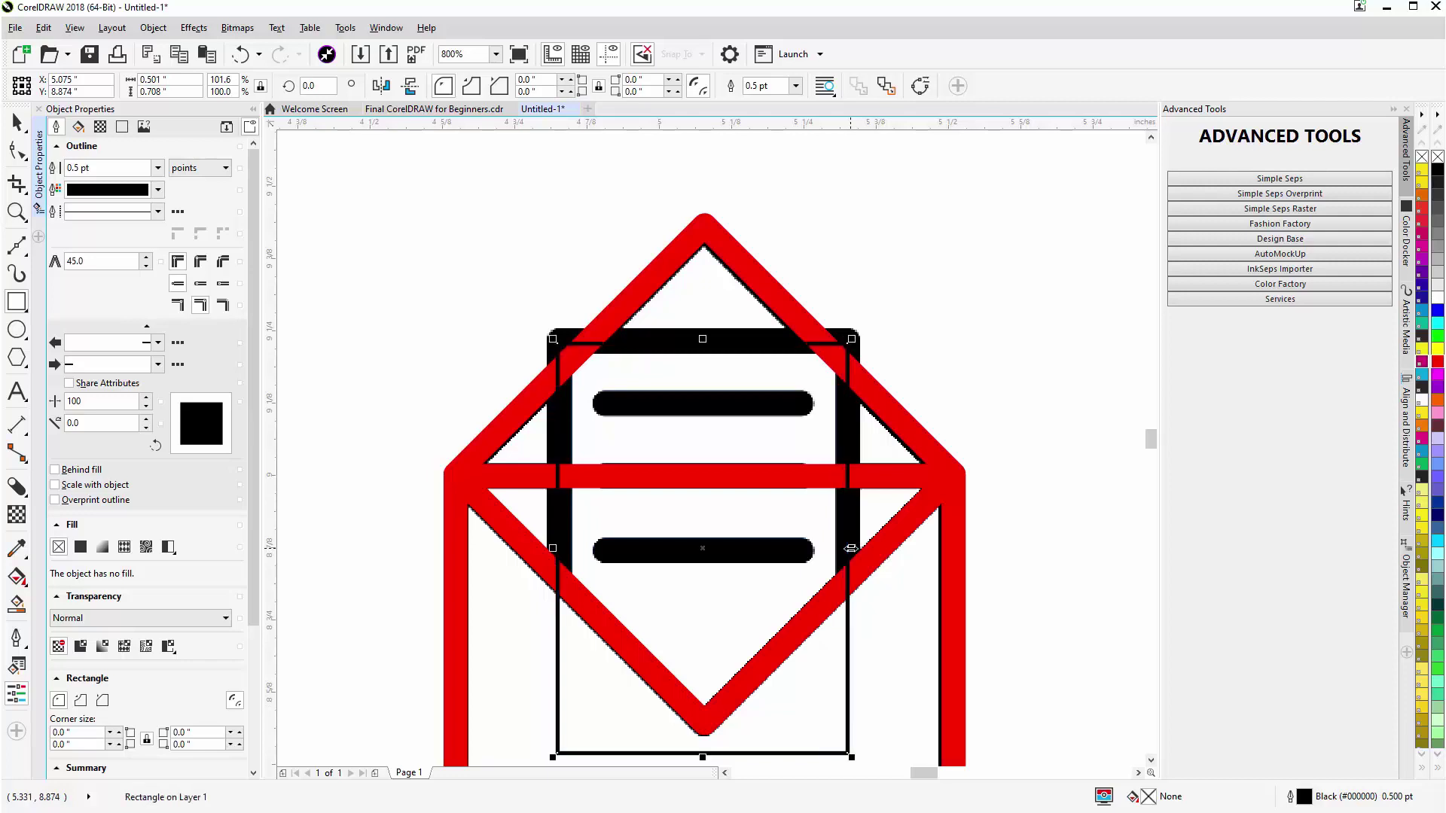
pyautogui.moveTo(699, 342); pyautogui.dragTo(701, 337)
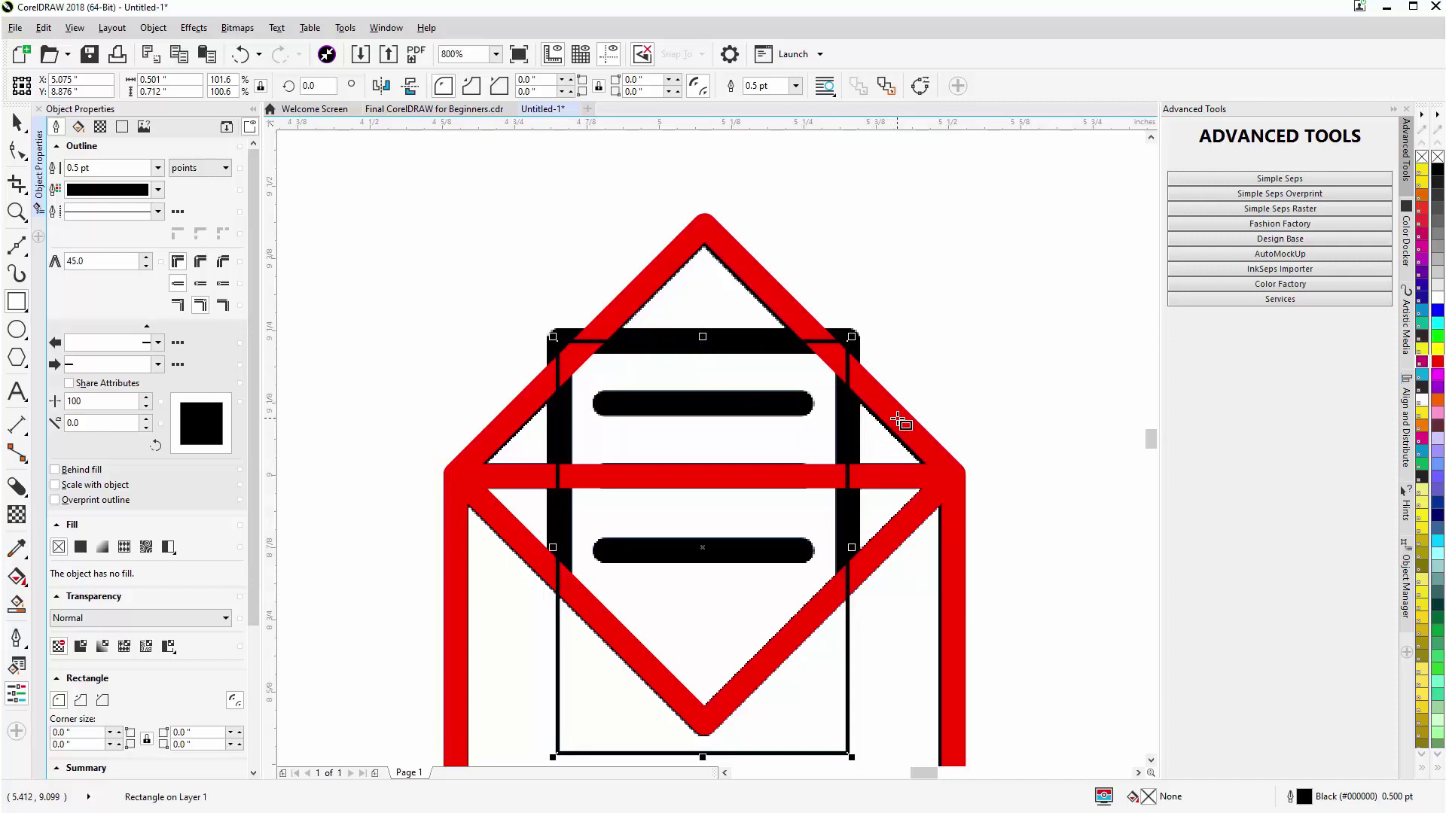
# Copy the outline of the red envelope rectangle onto the new letter rectangle
pyautogui.click(901, 423)
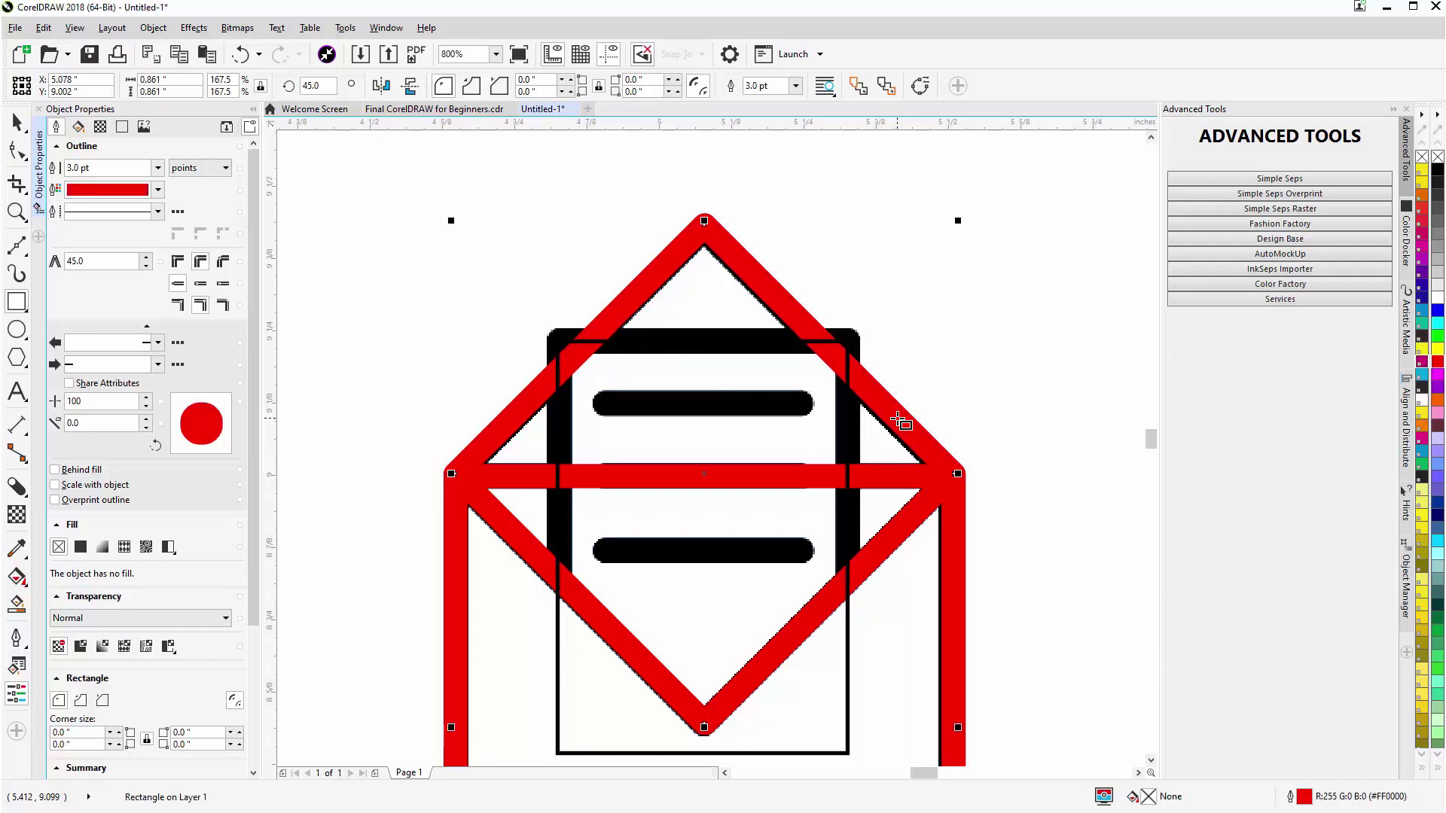
pyautogui.click(840, 503)
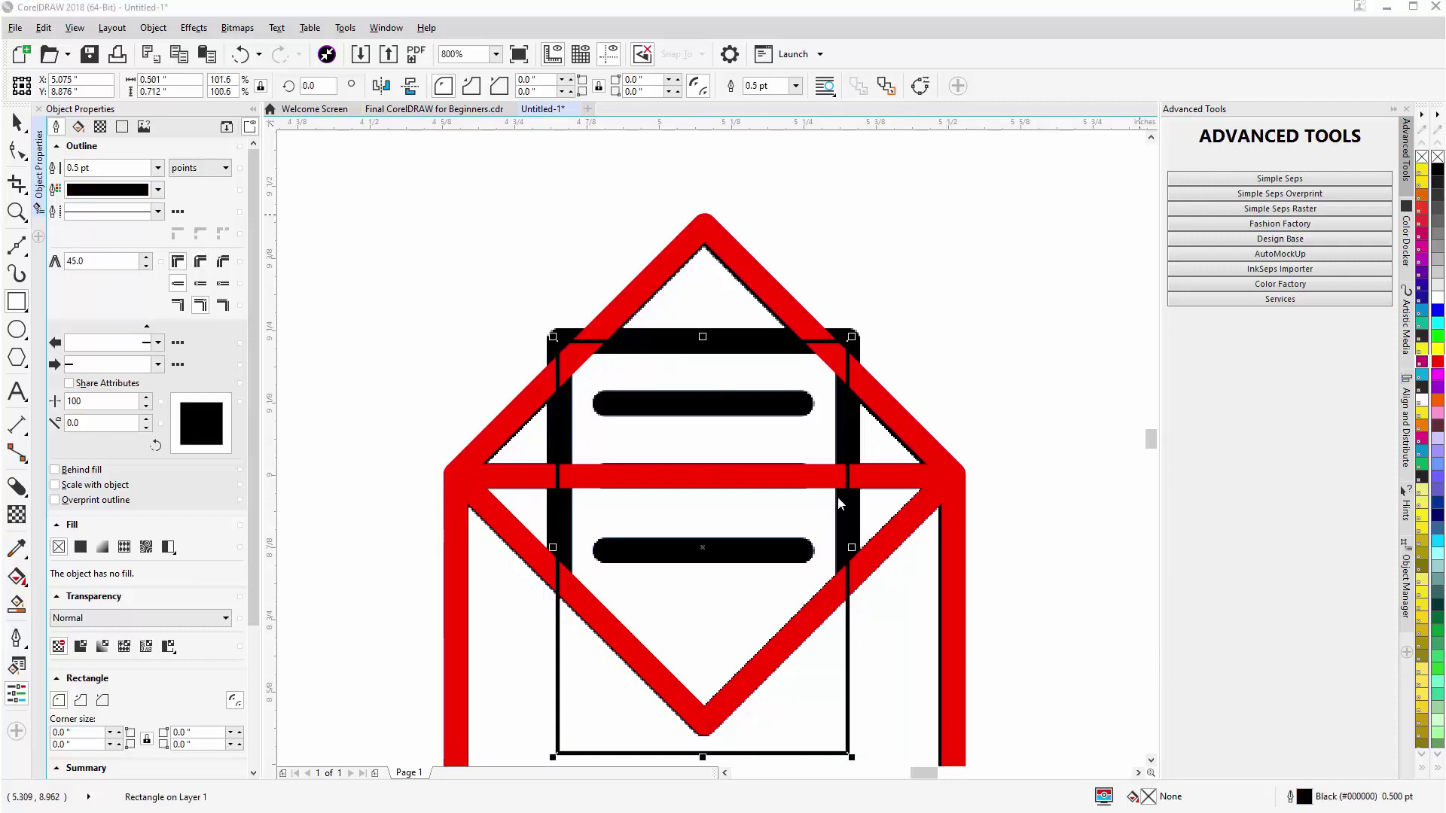
pyautogui.click(956, 591)
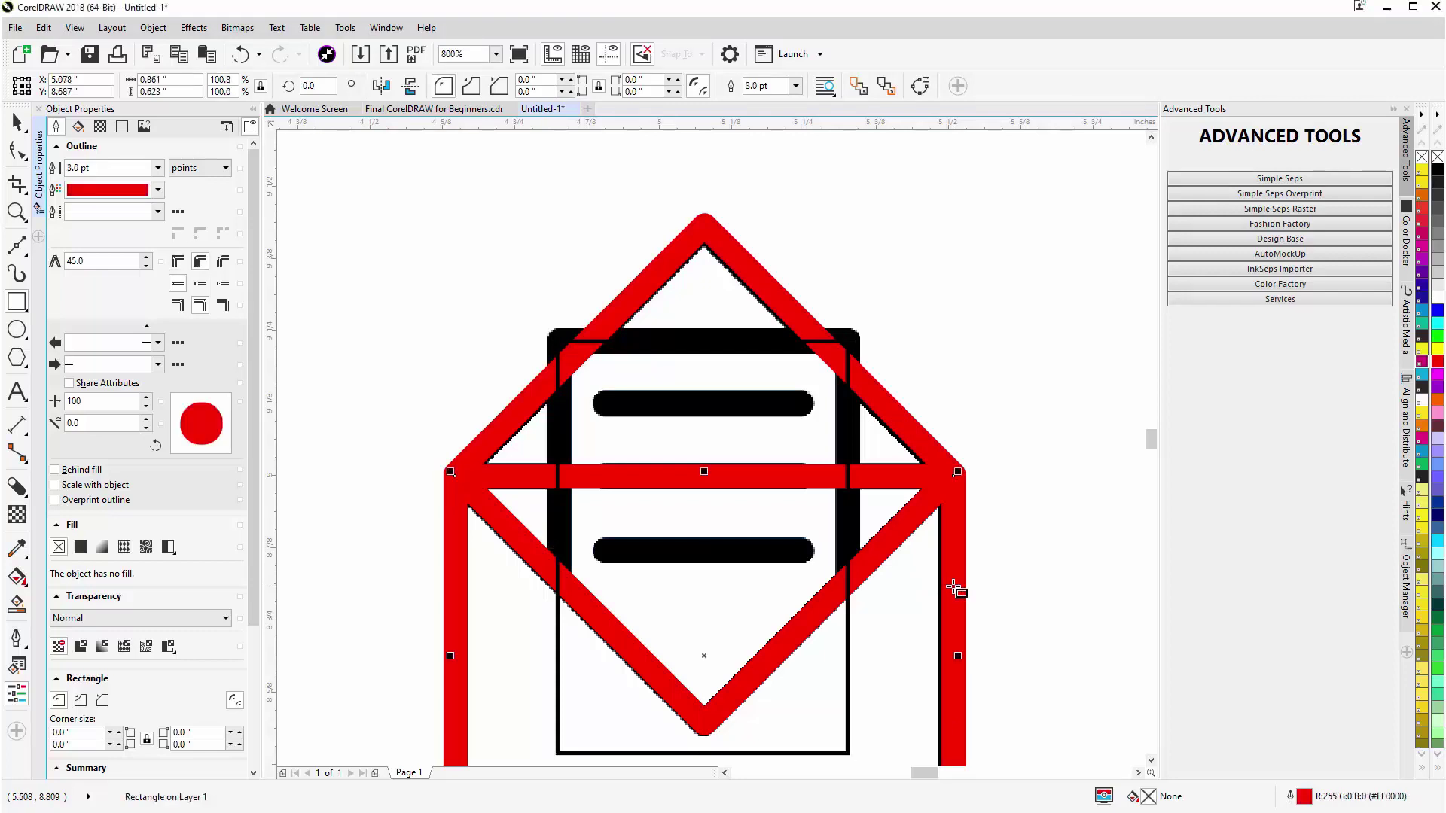
pyautogui.moveTo(952, 584); pyautogui.dragTo(847, 444)
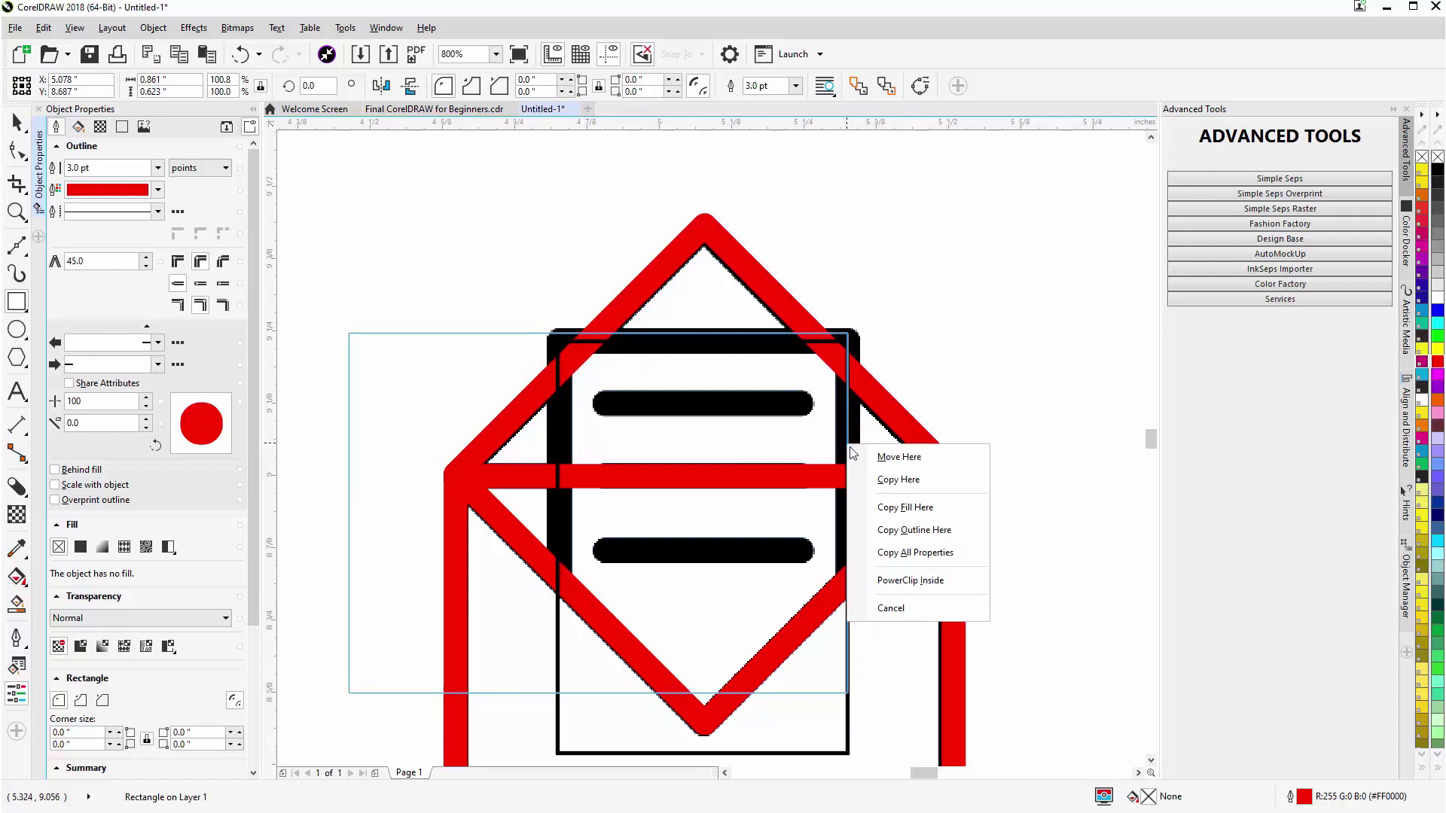
pyautogui.click(870, 534)
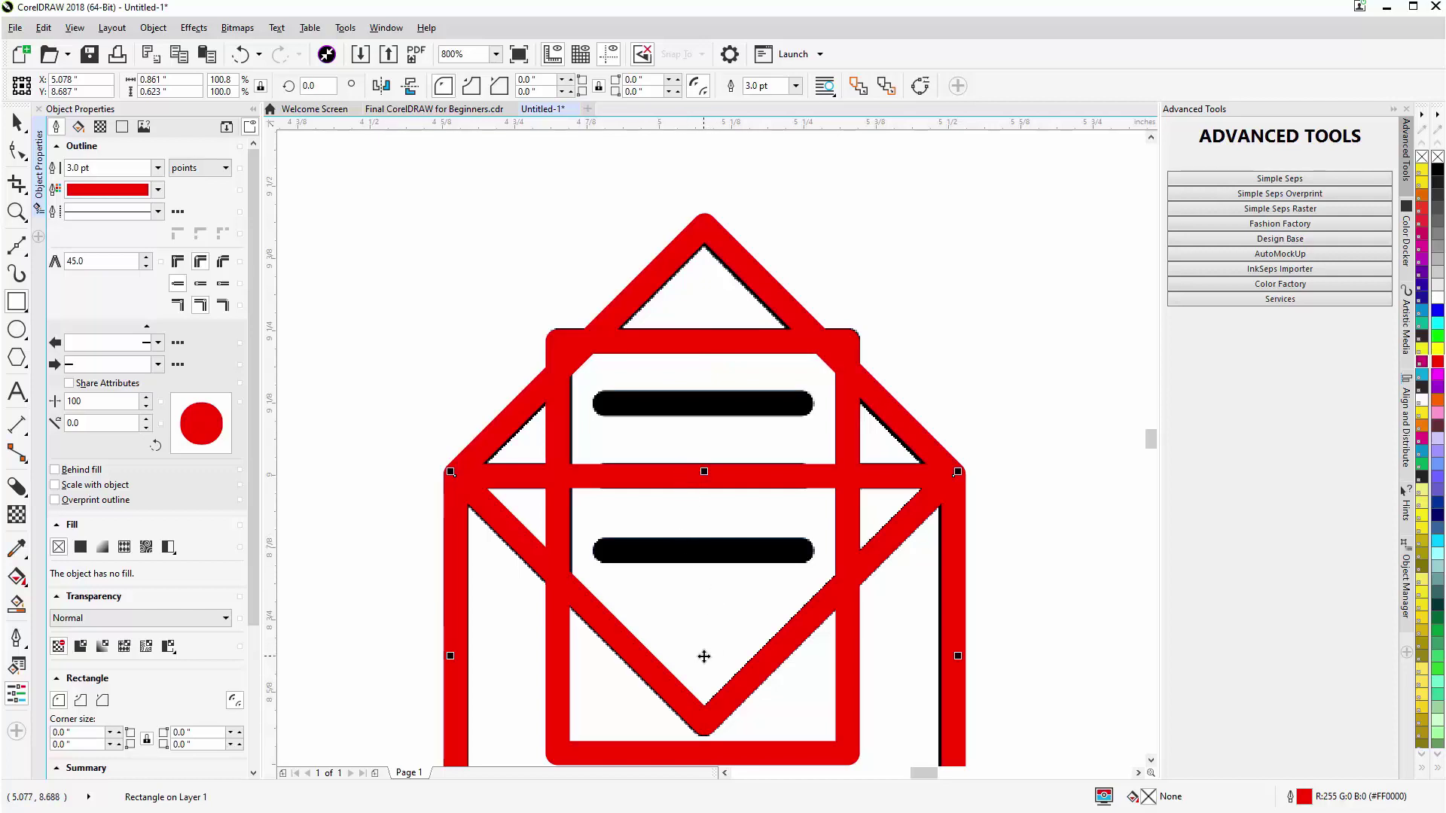
# Centre-align the letter rectangle with the envelope rectangle along their shared vertical axis
pyautogui.click(850, 428)
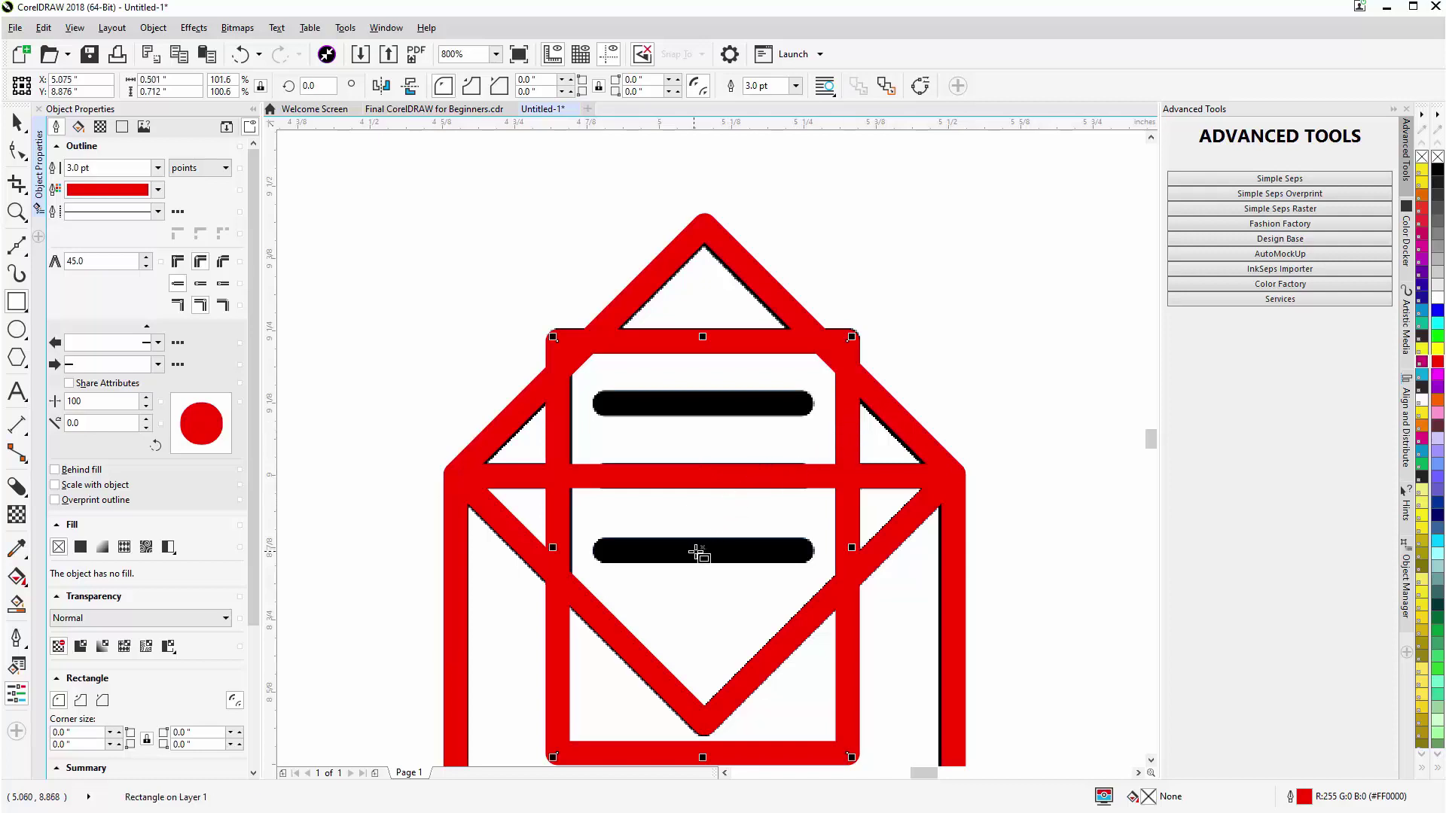
pyautogui.moveTo(706, 542); pyautogui.dragTo(704, 548)
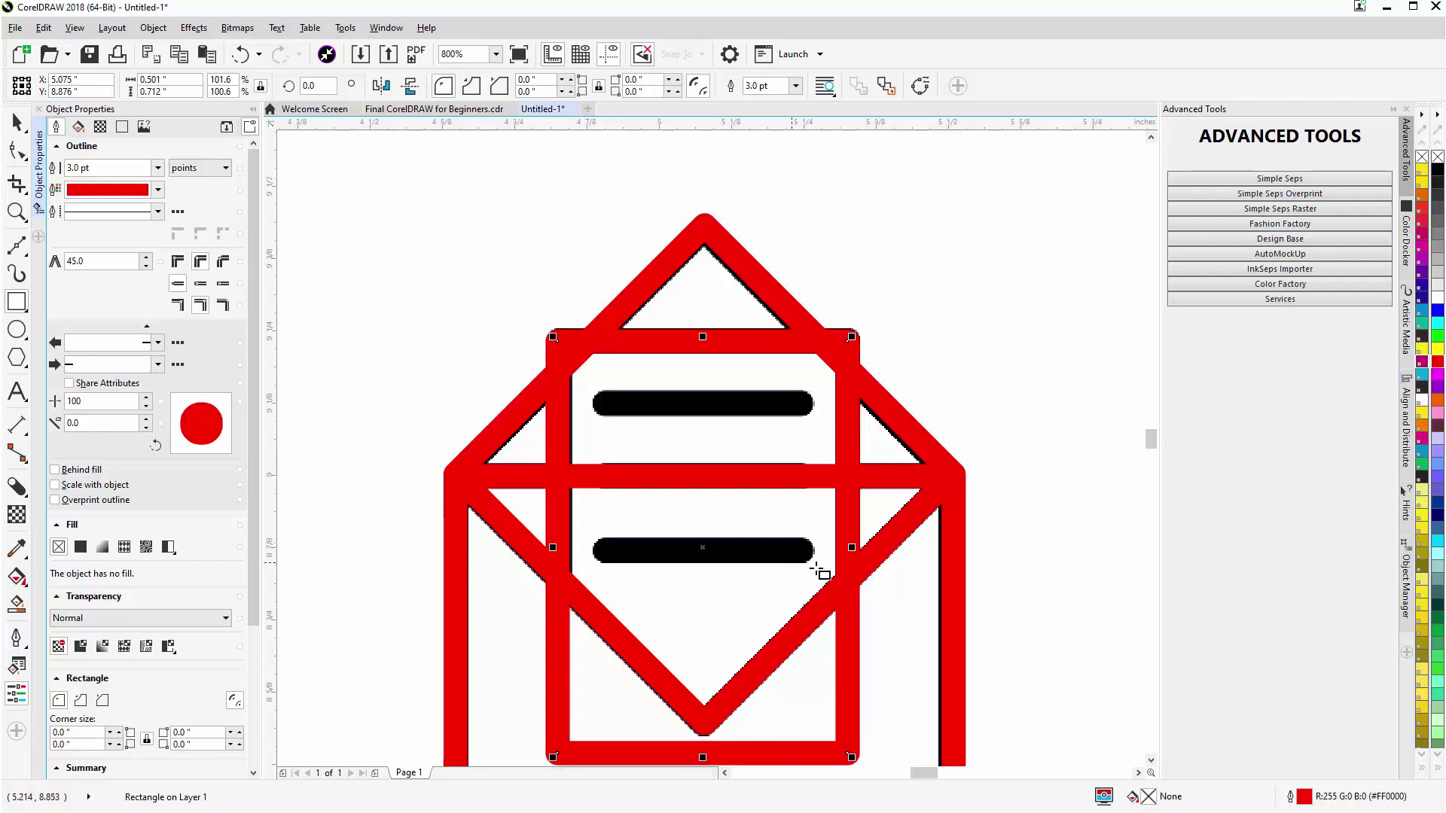
pyautogui.keyDown('shift'); pyautogui.click(955, 577); pyautogui.keyUp('shift')
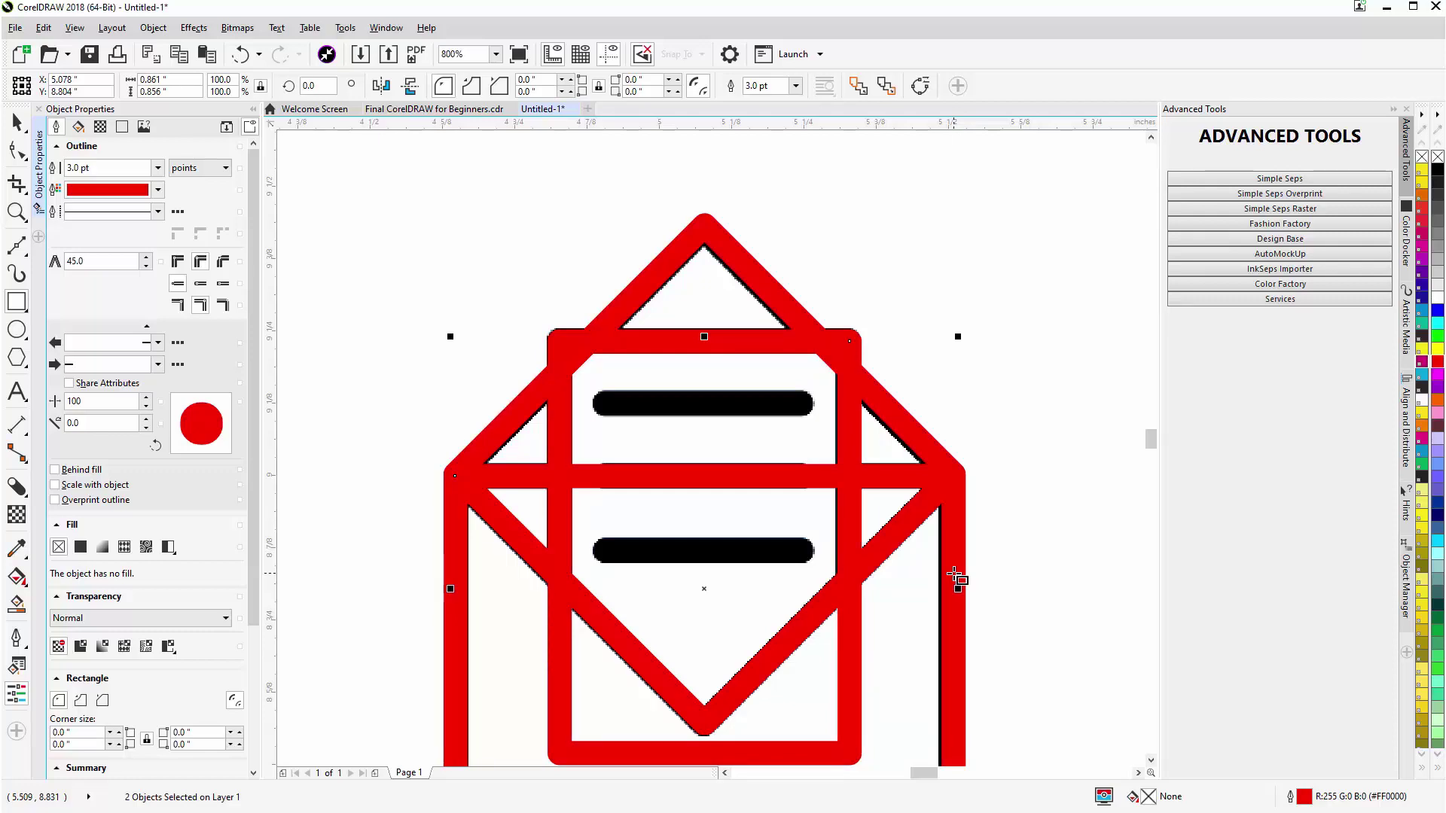
# Convert the outlines of the diamond, envelope rectangle and letter rectangle to objects
pyautogui.press('F3')
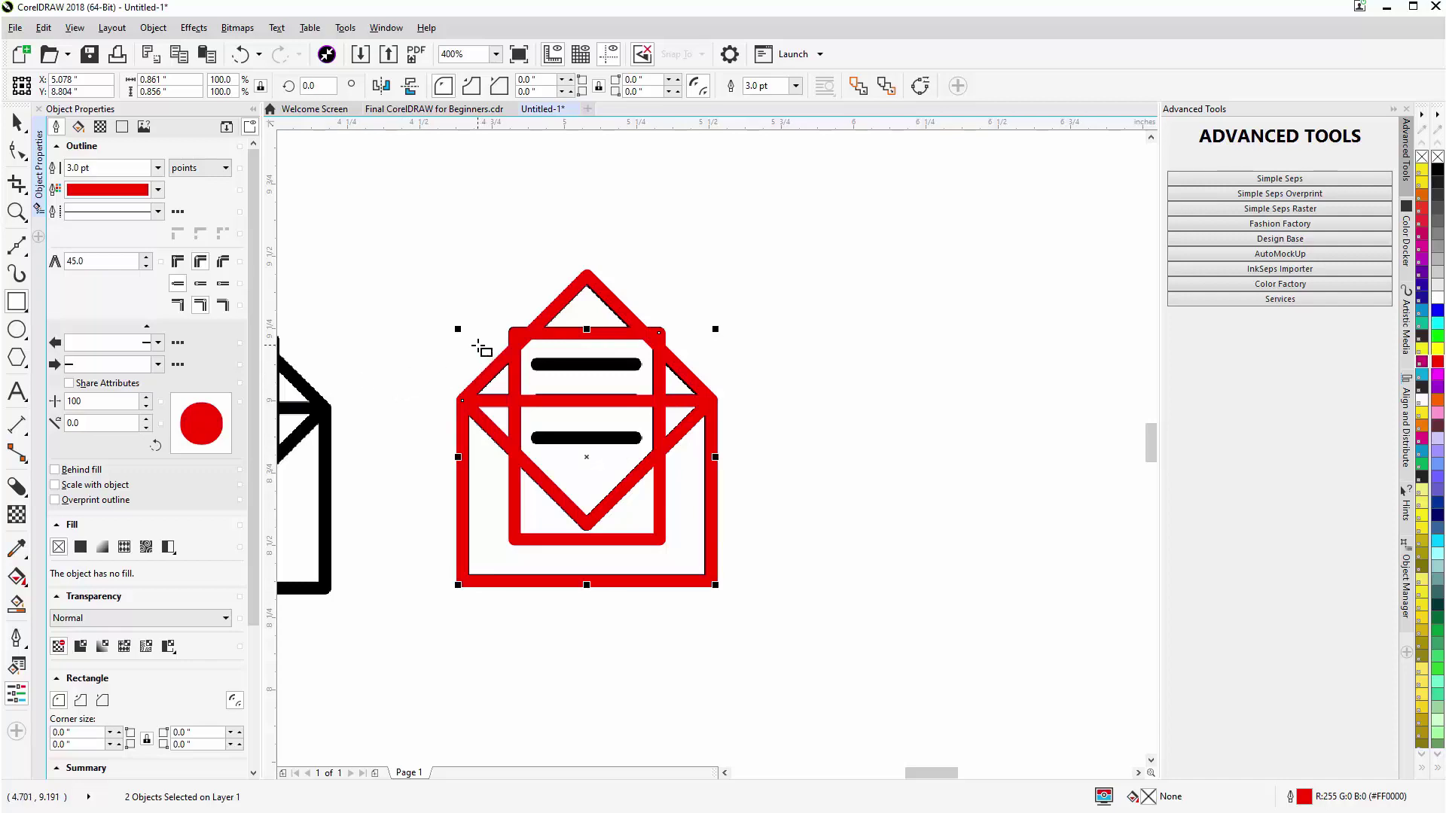
pyautogui.press('space')
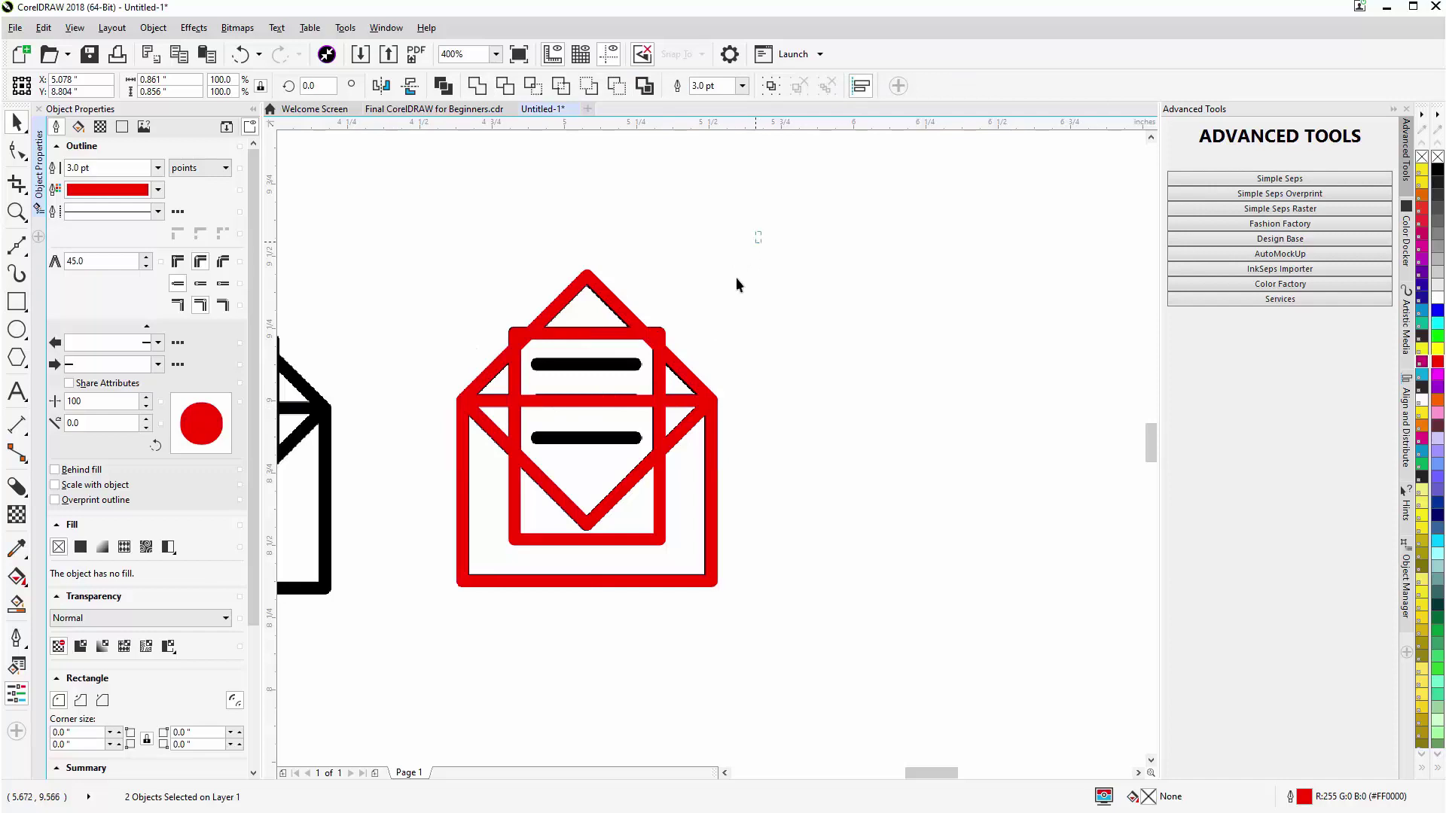
pyautogui.moveTo(736, 283); pyautogui.dragTo(441, 607)
pyautogui.hotkey('ctrl', 'shift', 'q')
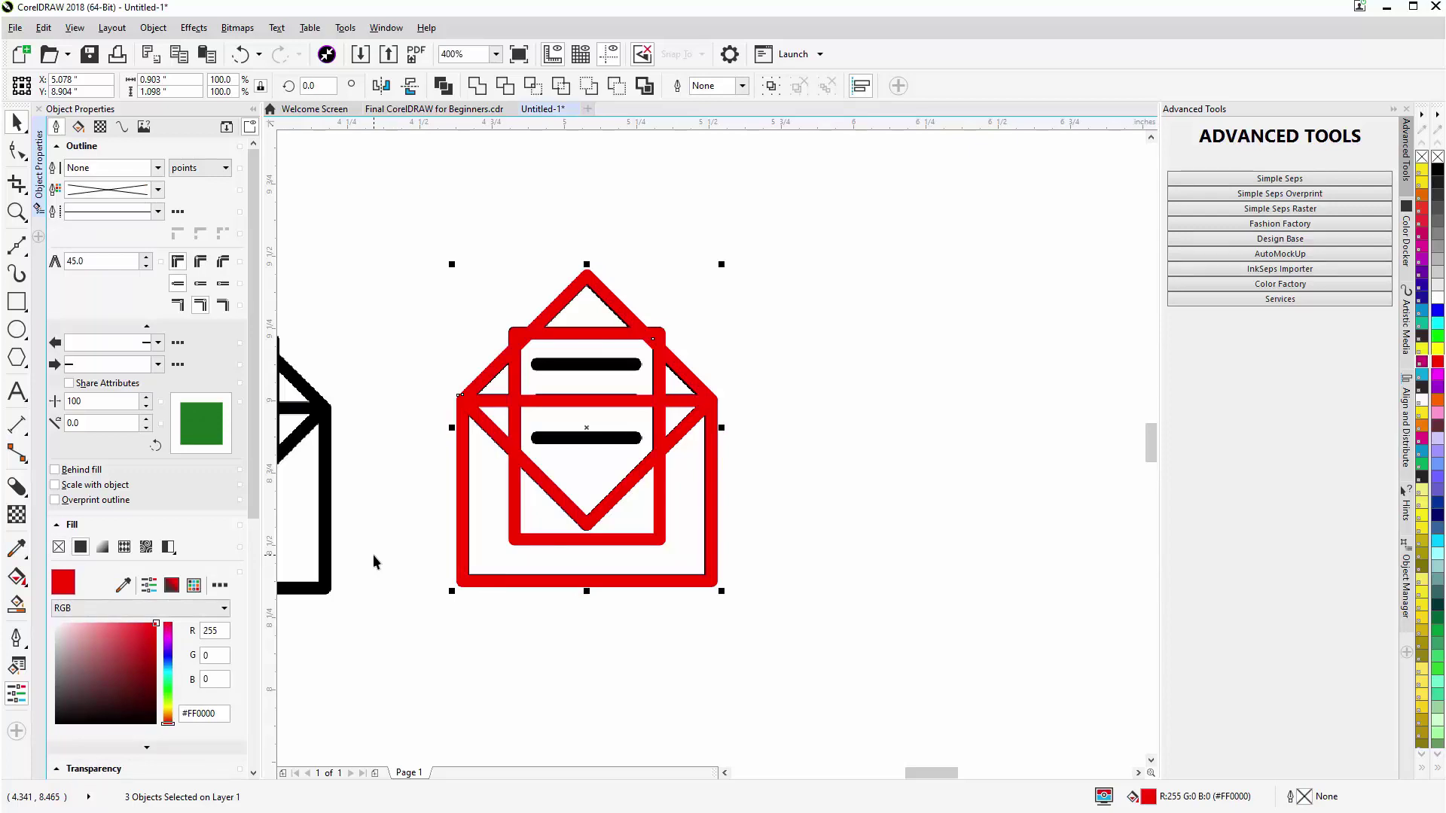
pyautogui.click(153, 28)
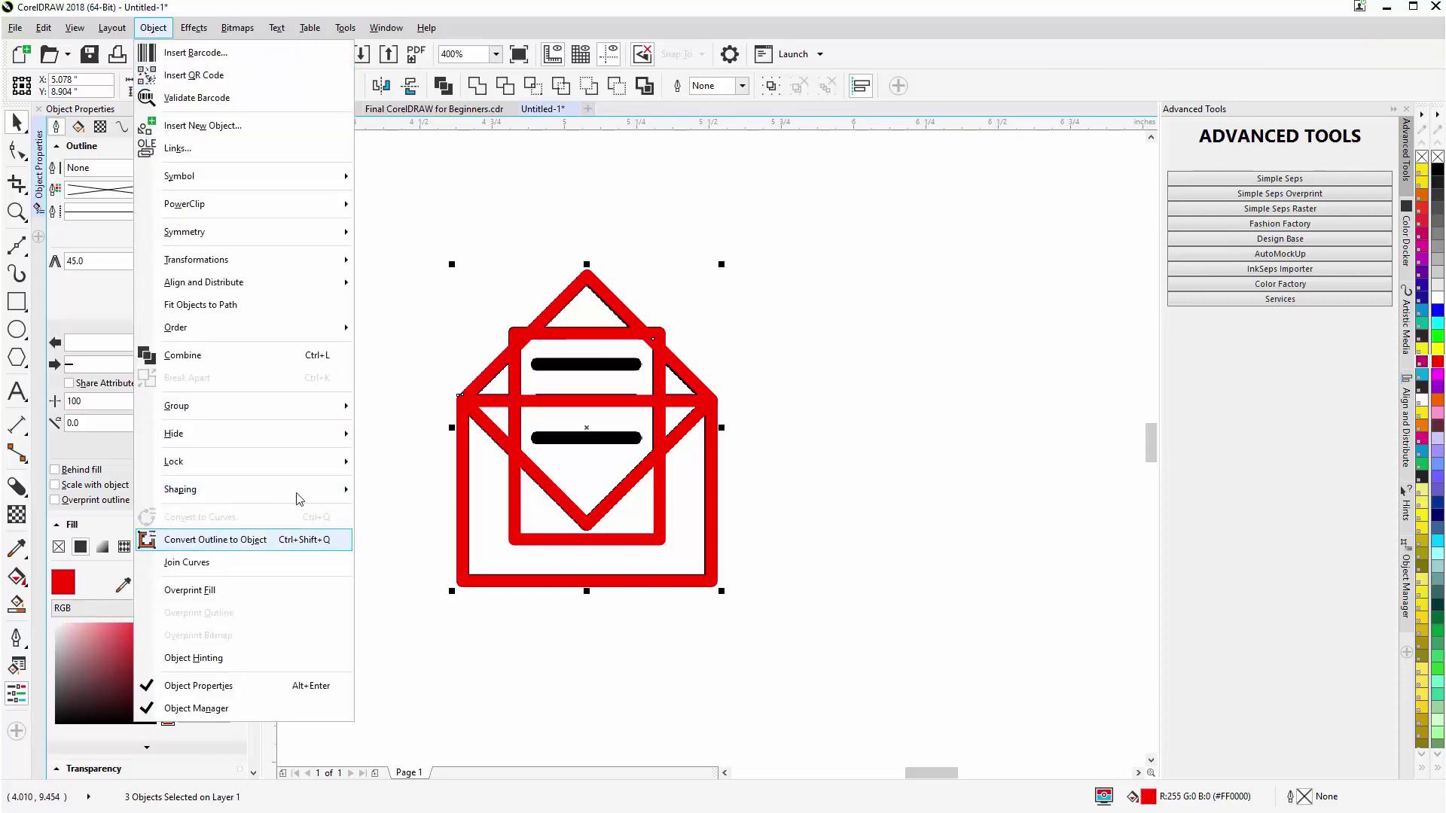
pyautogui.click(689, 347)
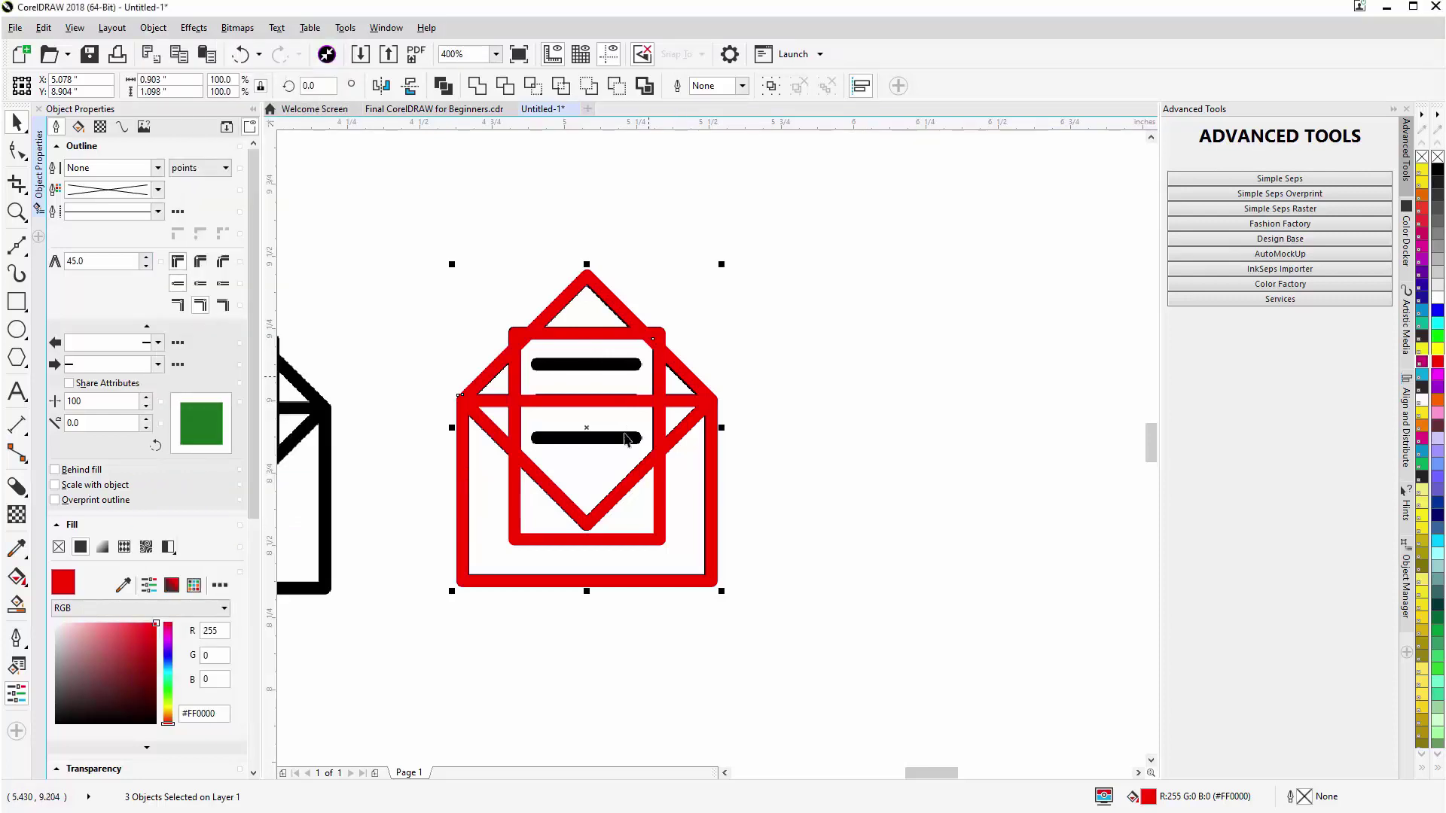
pyautogui.click(759, 408)
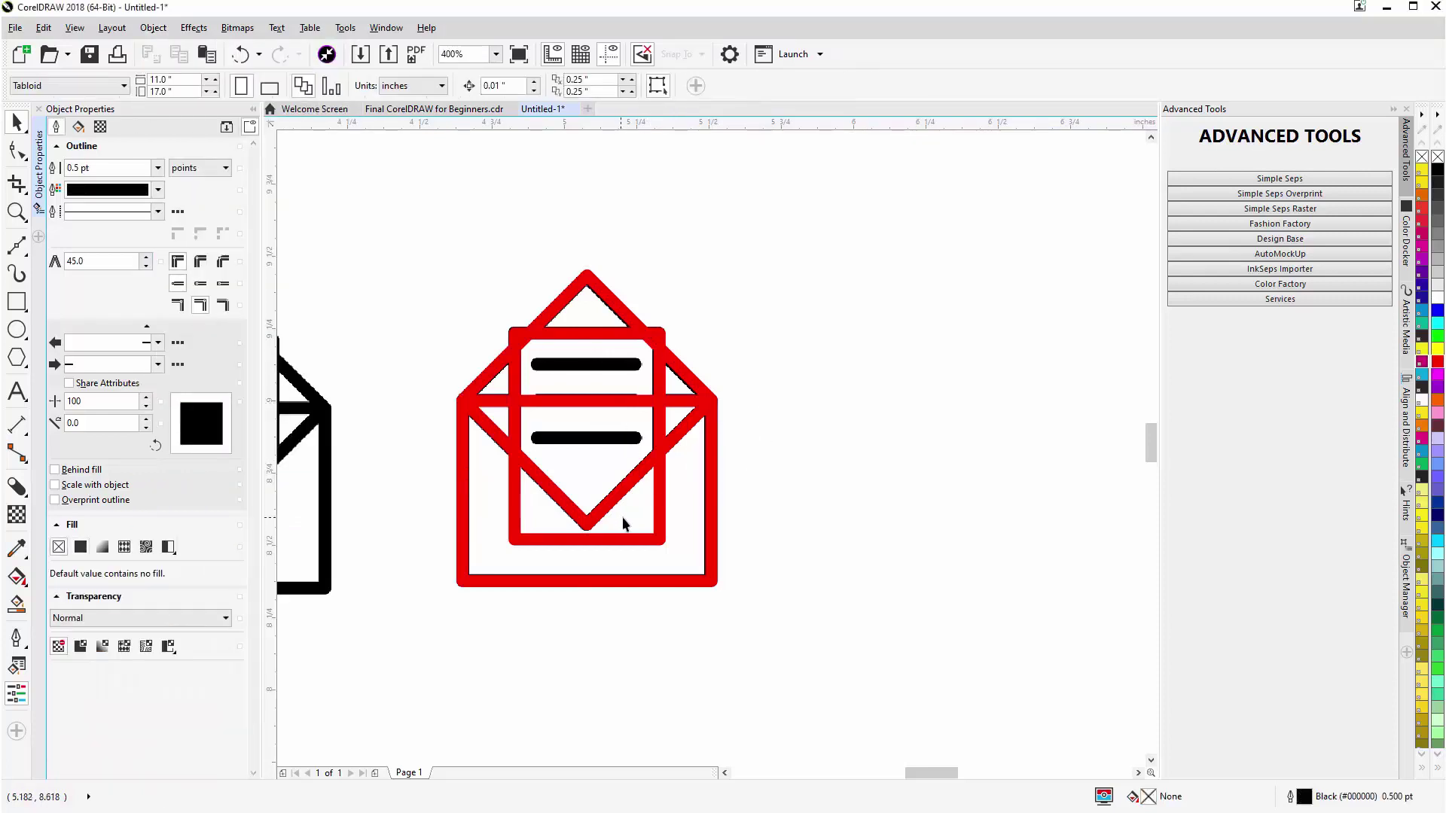
# Draw a closed Bézier shape around the letter's lower part, its upper edge following the V of the diamond's lower sides
pyautogui.click(659, 488)
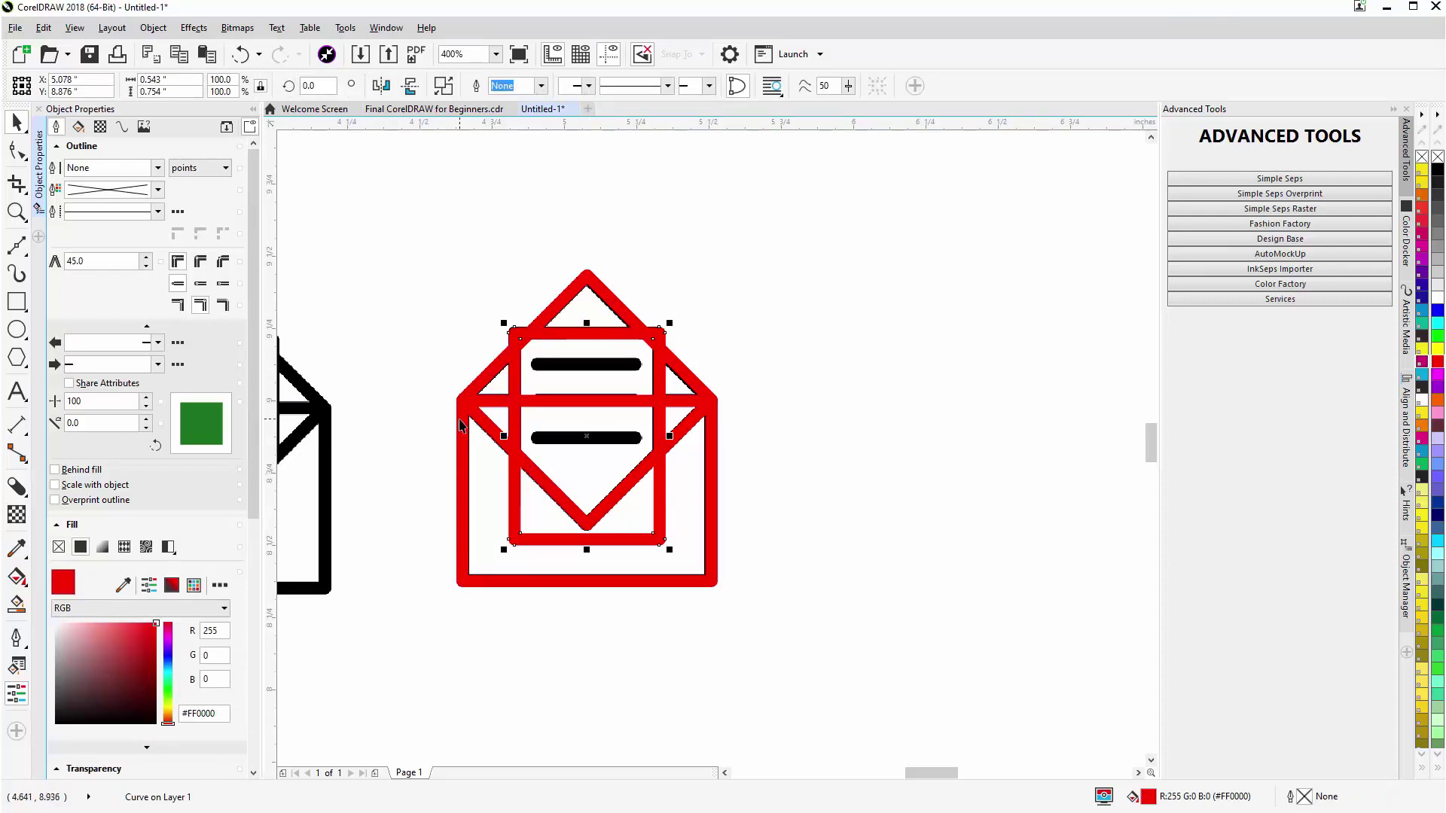
pyautogui.click(17, 244)
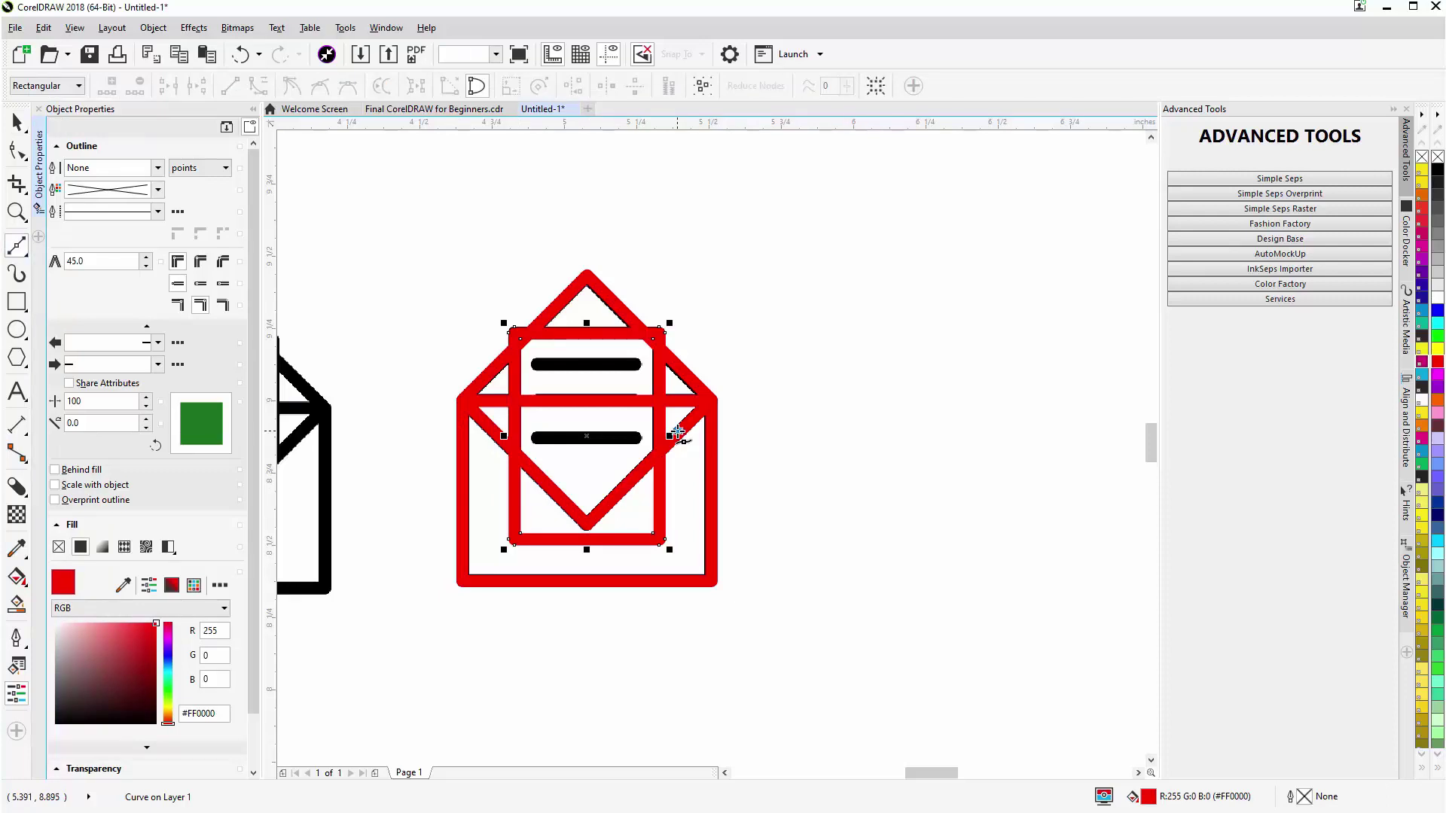
pyautogui.click(670, 436)
pyautogui.click(587, 524)
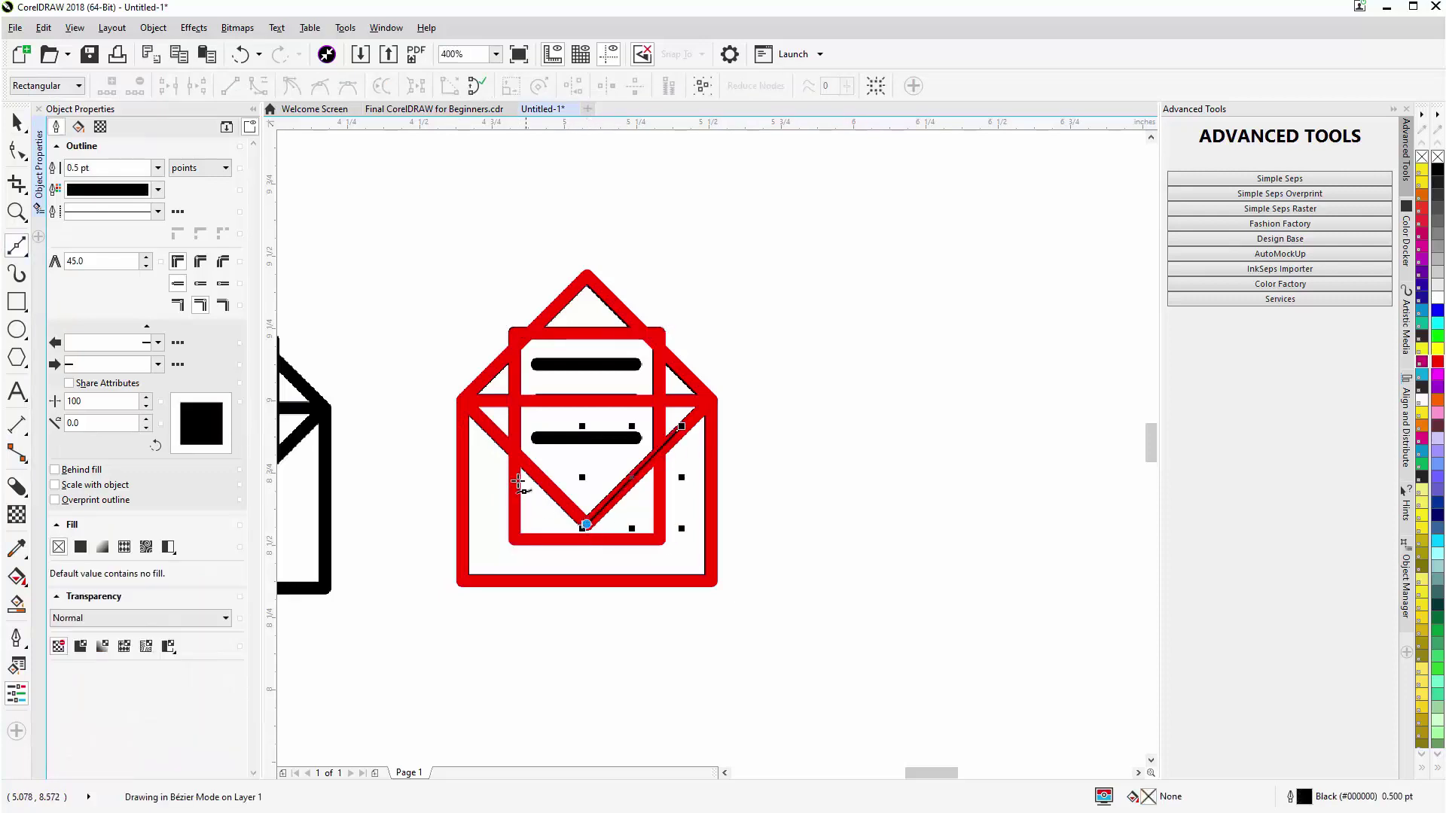
pyautogui.click(495, 435)
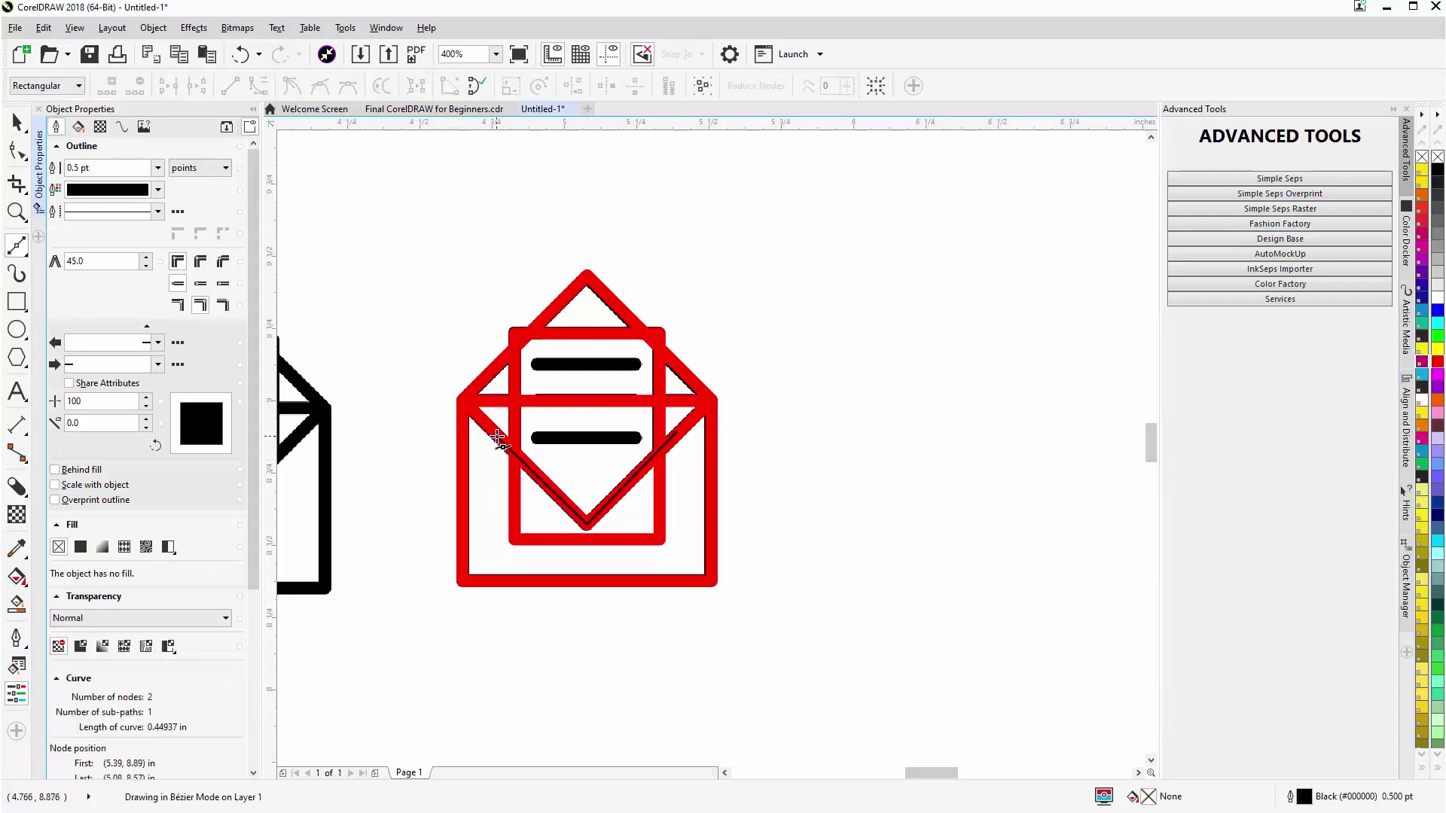
pyautogui.click(494, 561)
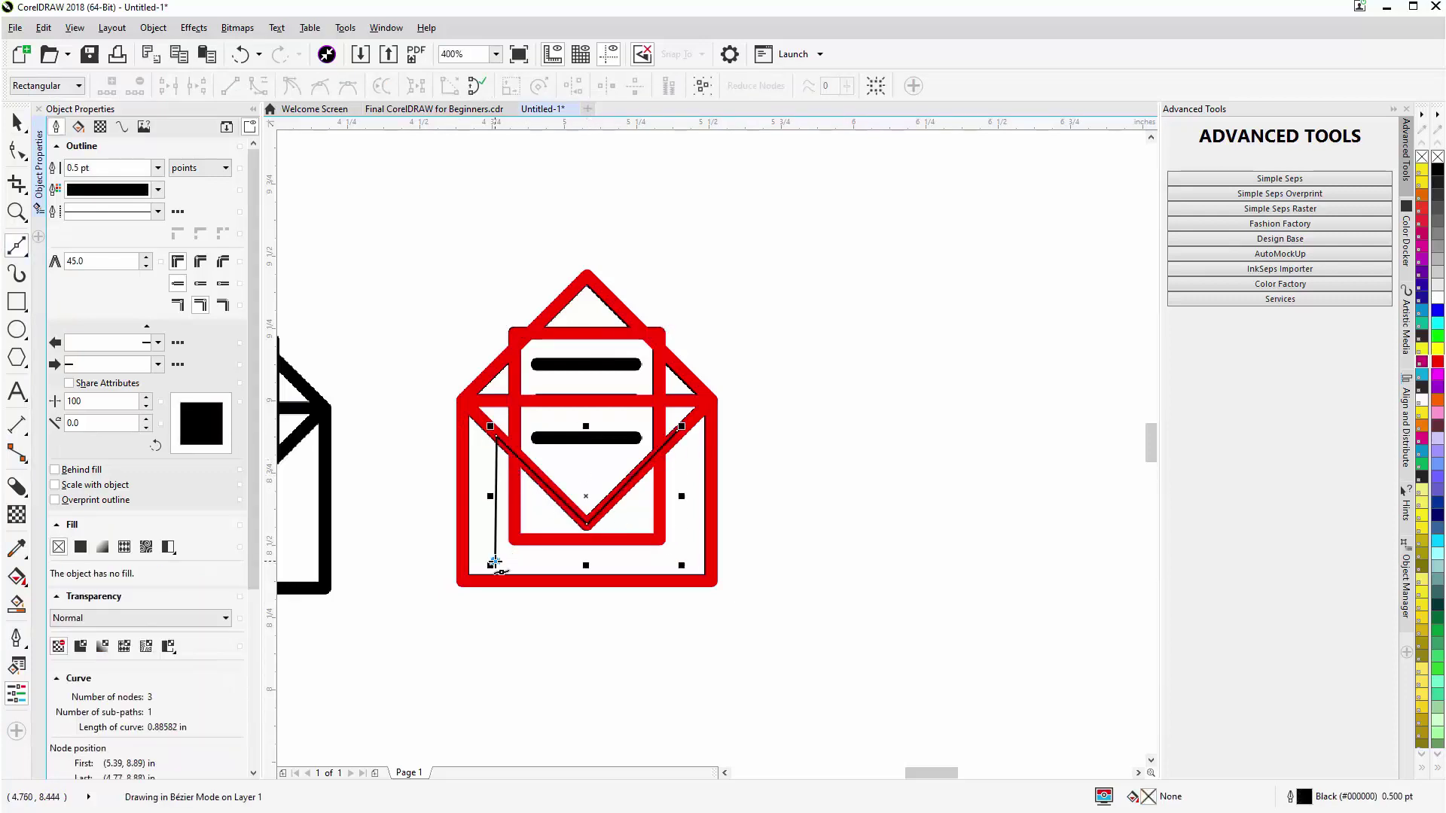
pyautogui.click(678, 554)
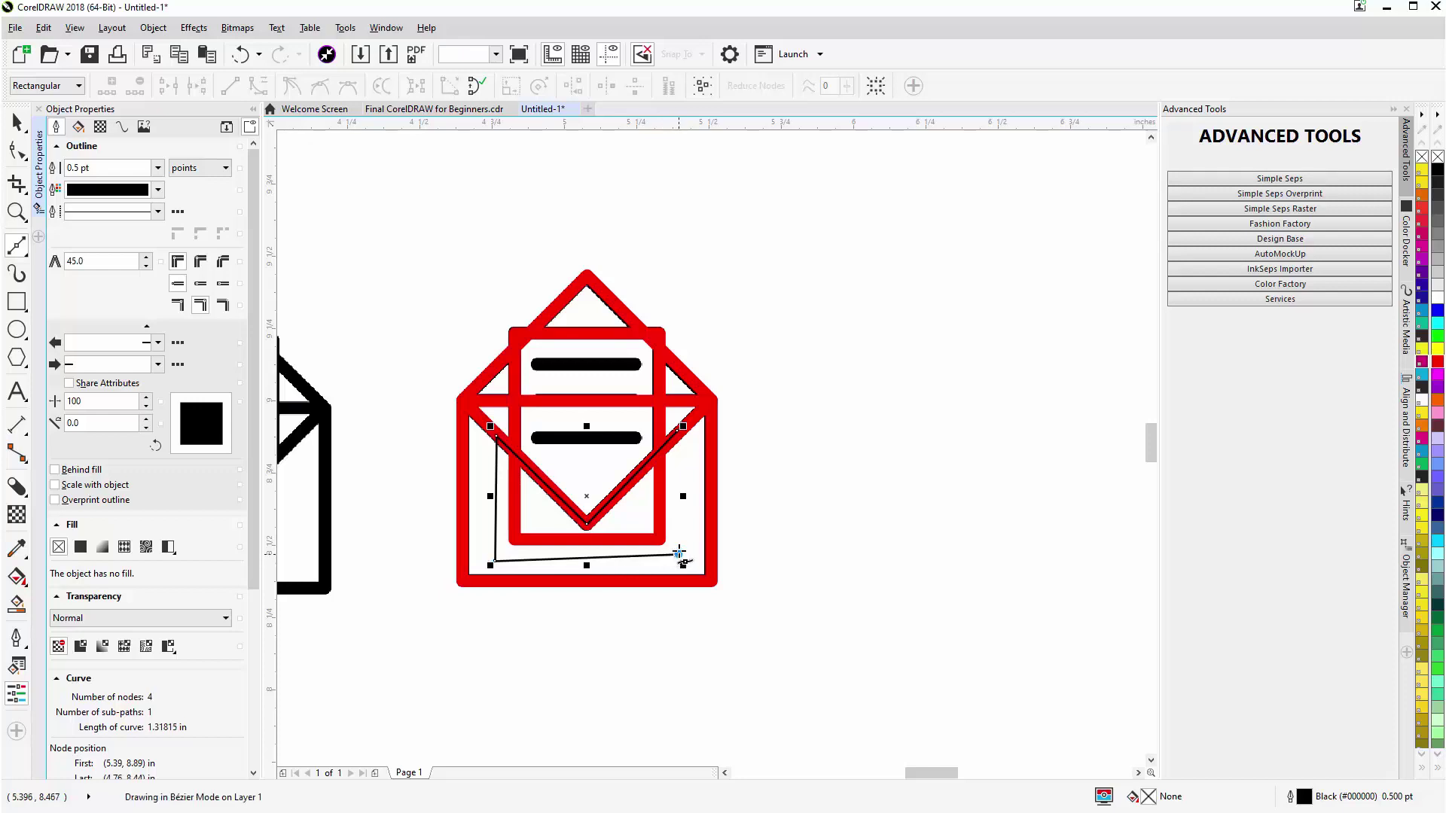
pyautogui.click(682, 428)
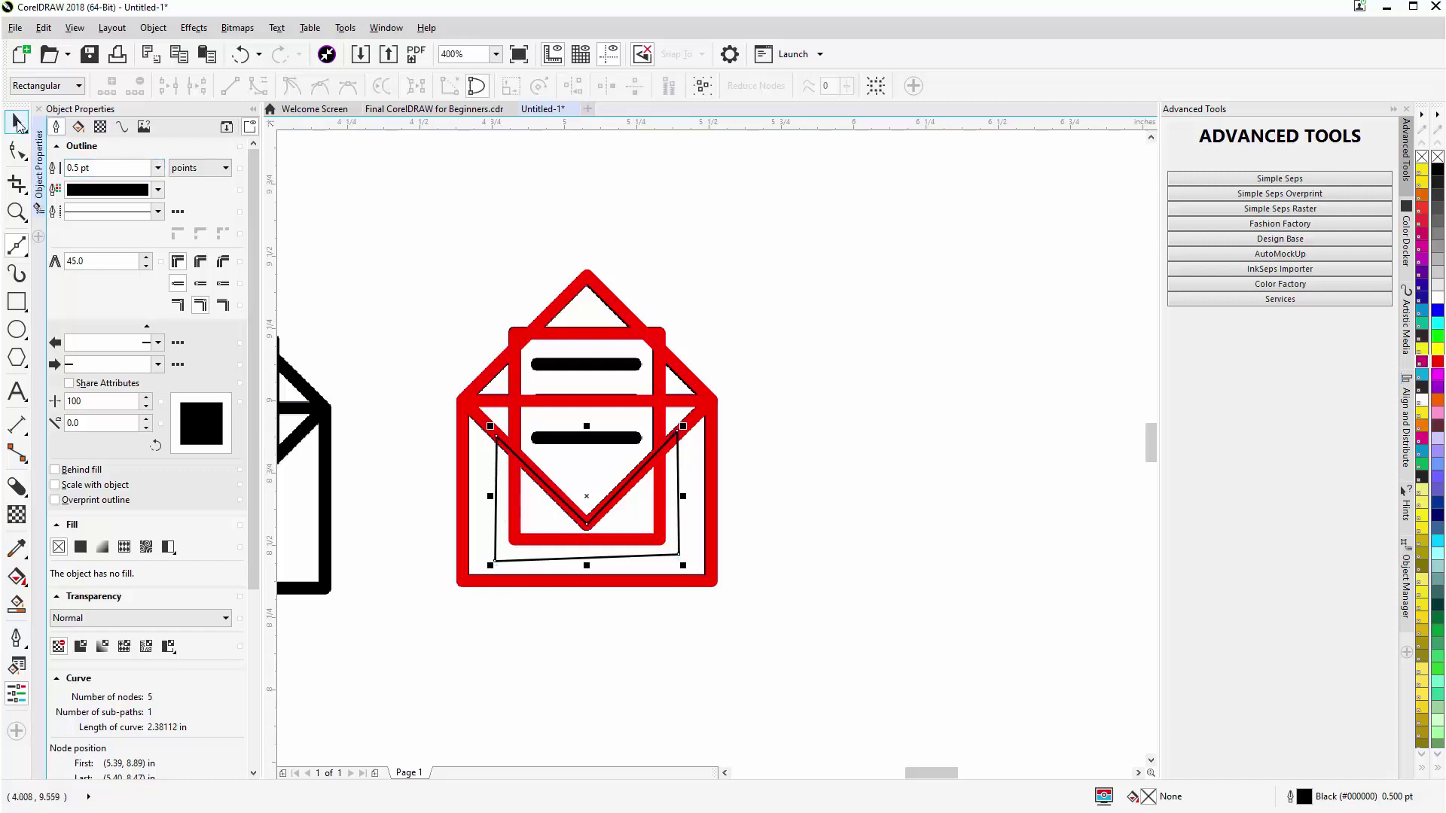
# Cut away the letter frame's lower part below the V using the drawn shape with Back Minus Front
pyautogui.click(18, 123)
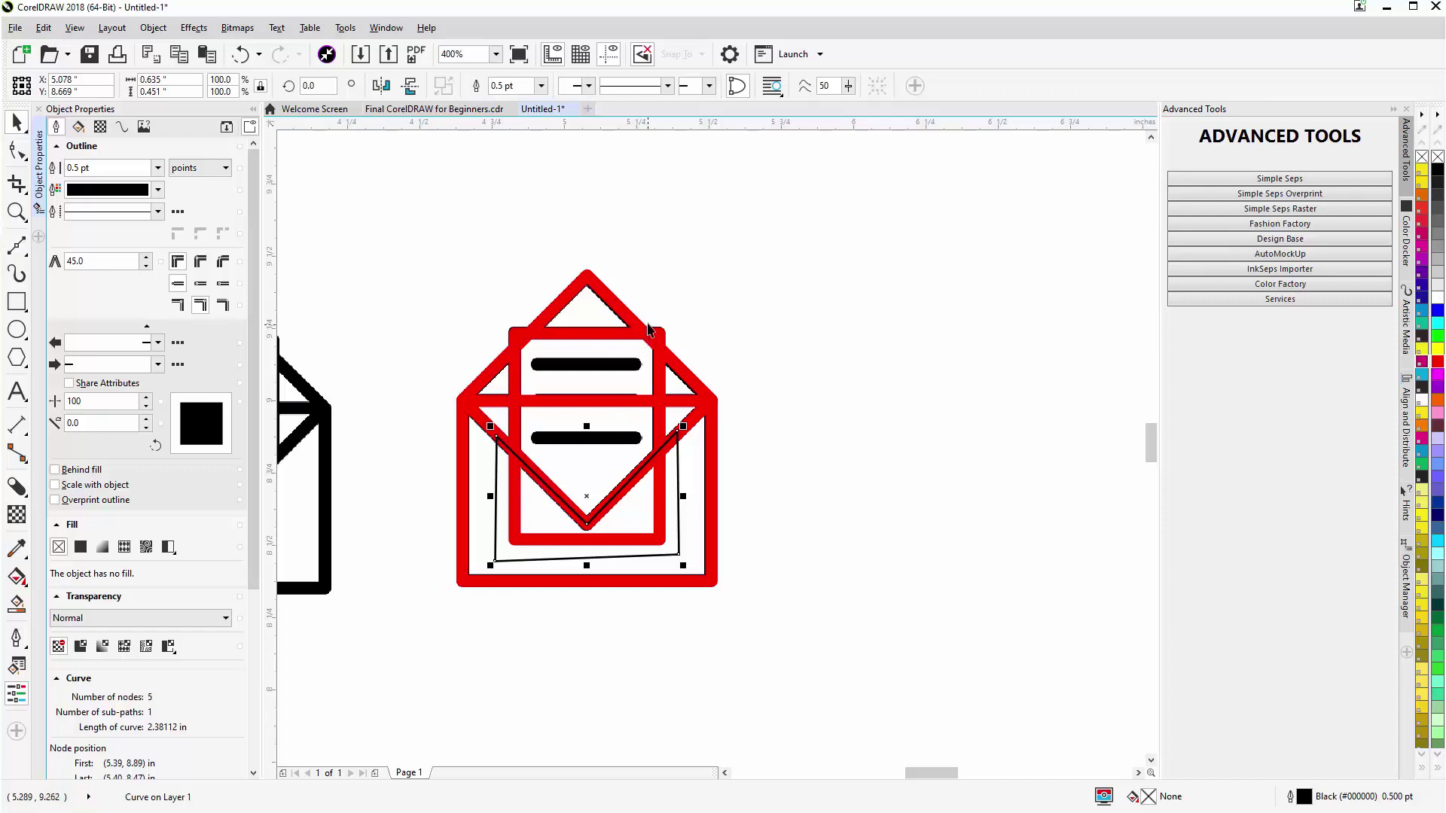
pyautogui.keyDown('shift'); pyautogui.click(587, 337); pyautogui.keyUp('shift')
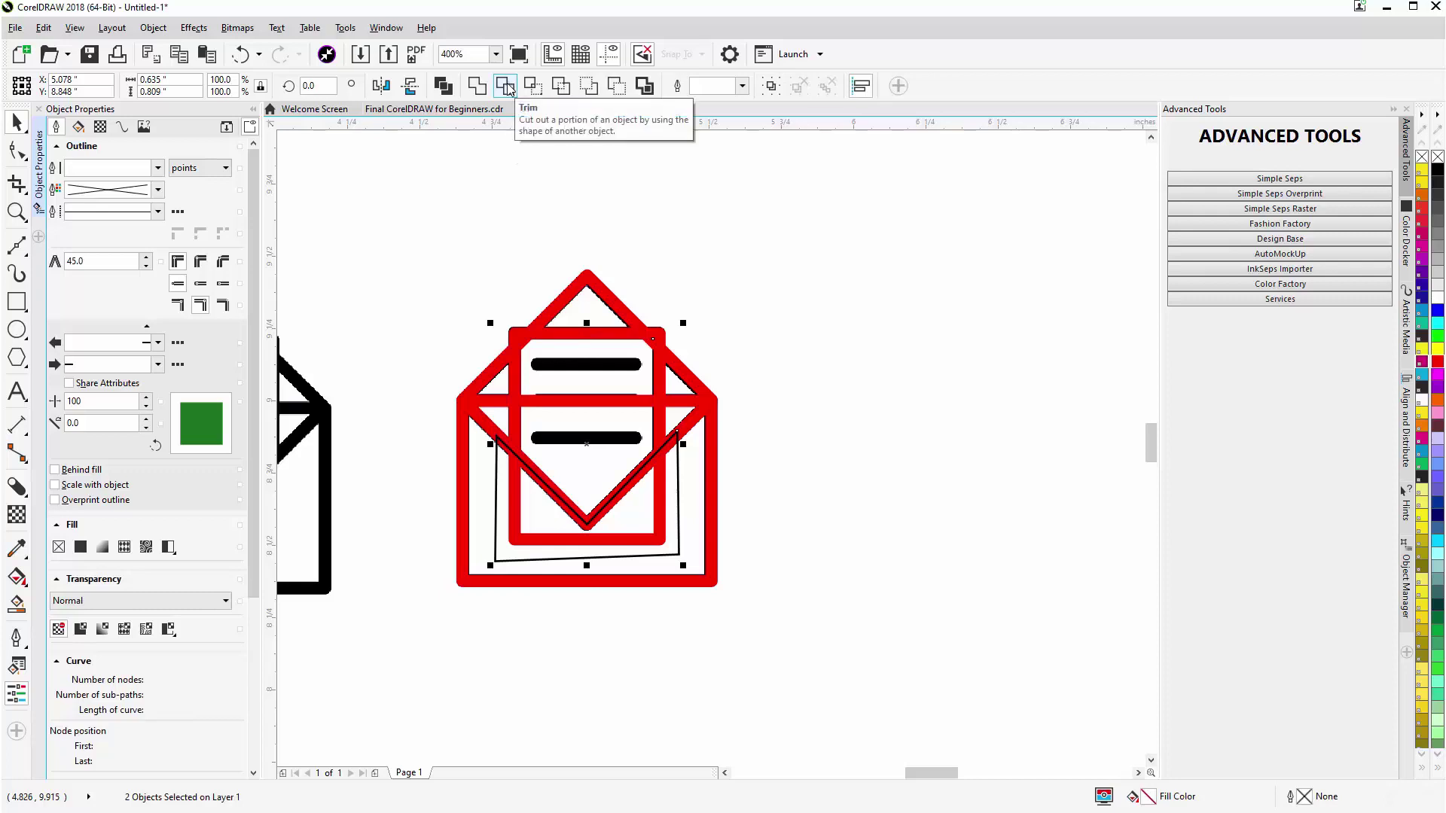
pyautogui.click(616, 89)
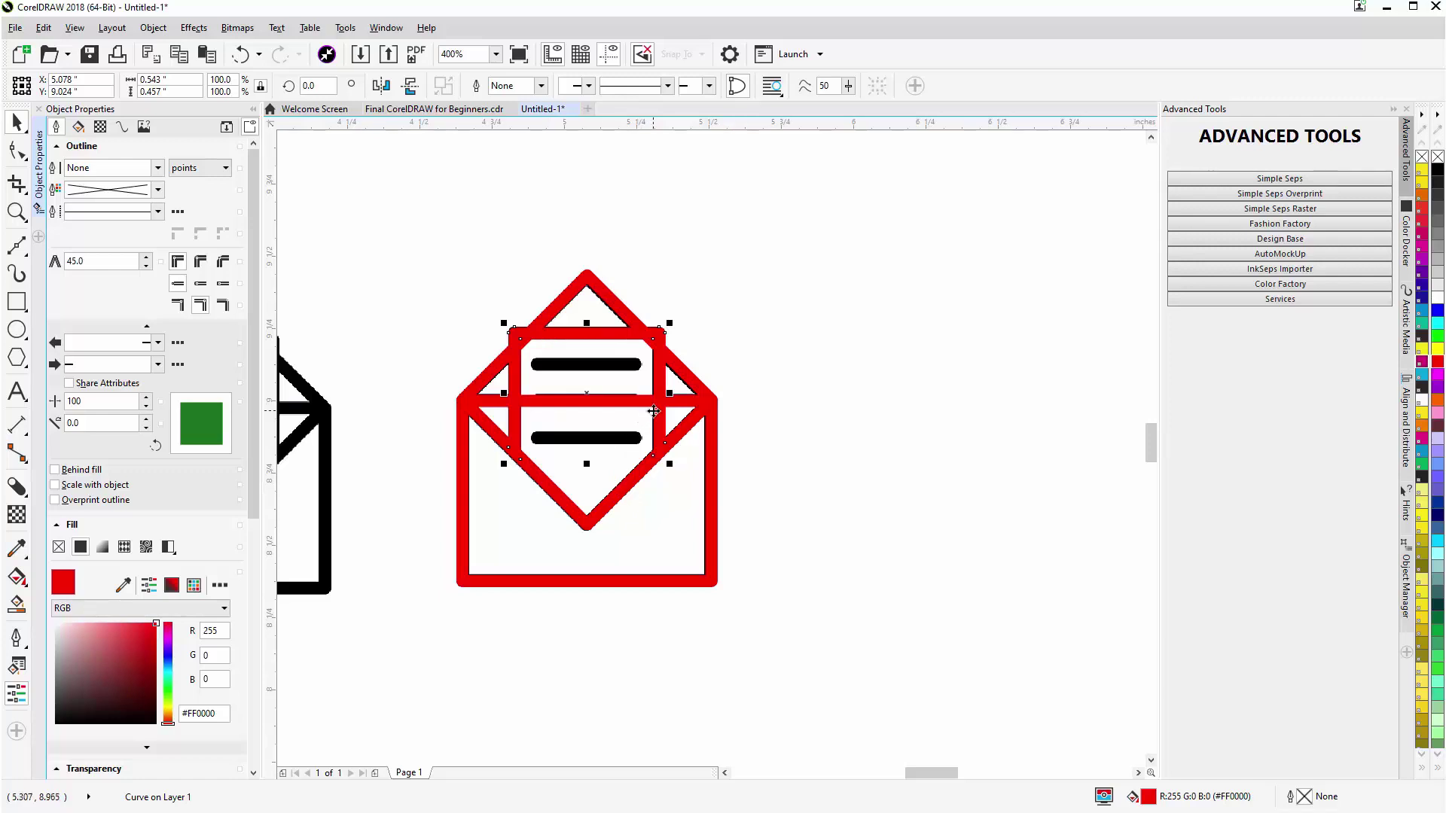
# Trim the envelope body with the letter frame and break the trimmed curve apart
pyautogui.keyDown('shift'); pyautogui.click(712, 460); pyautogui.keyUp('shift')
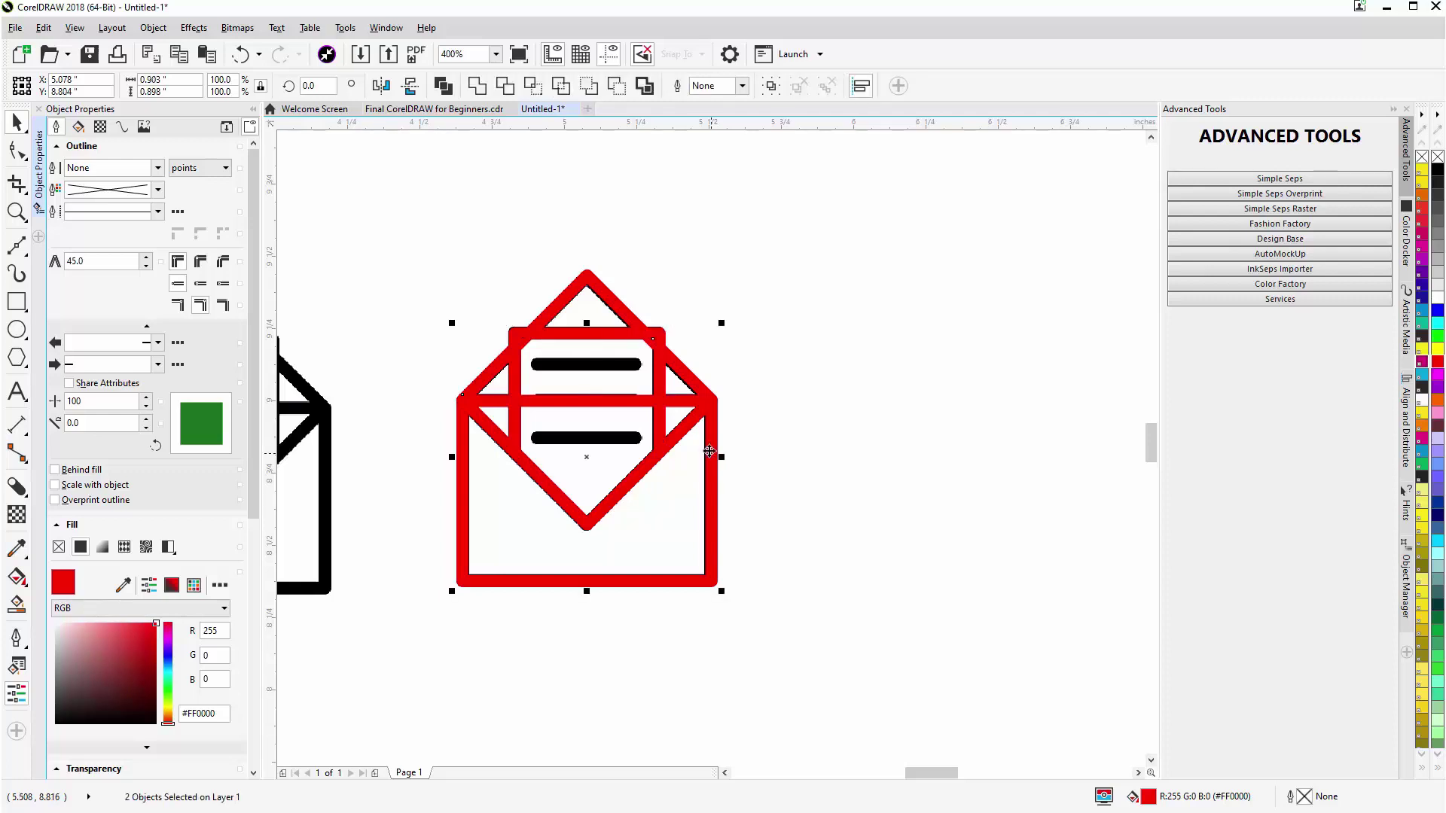
pyautogui.click(508, 89)
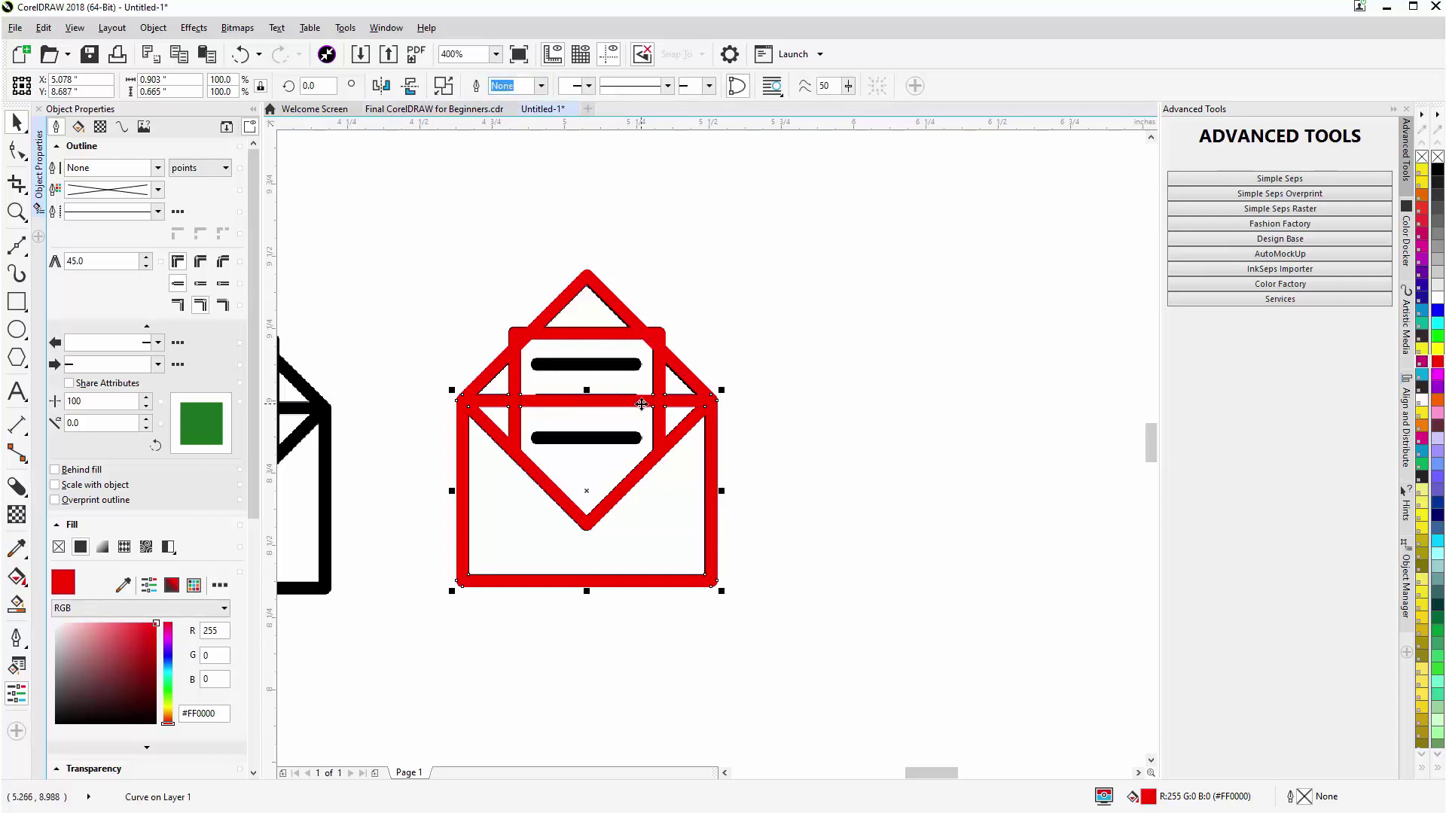
pyautogui.scroll(1, 592, 408)
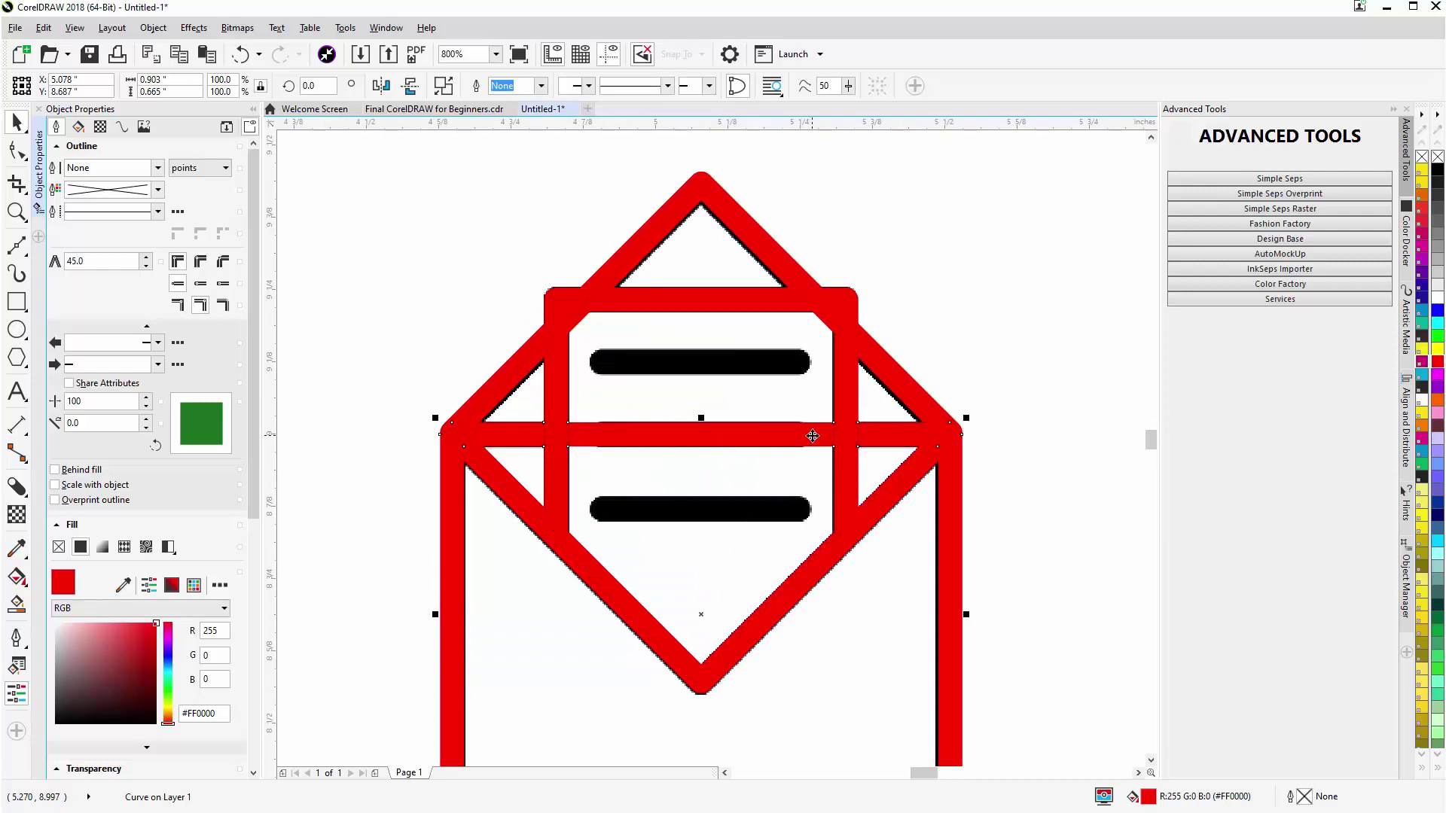
pyautogui.rightClick(766, 436)
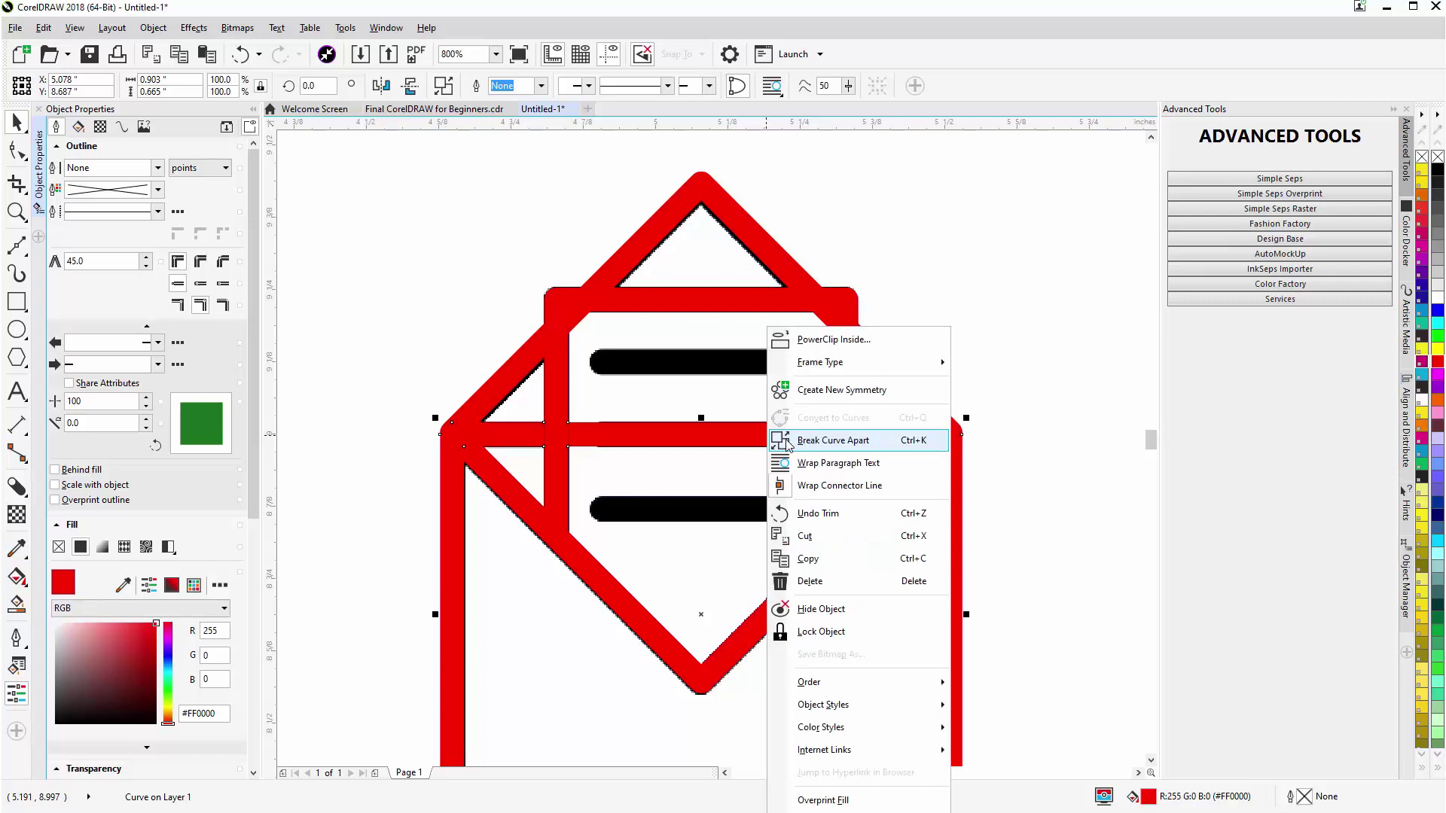
pyautogui.click(787, 442)
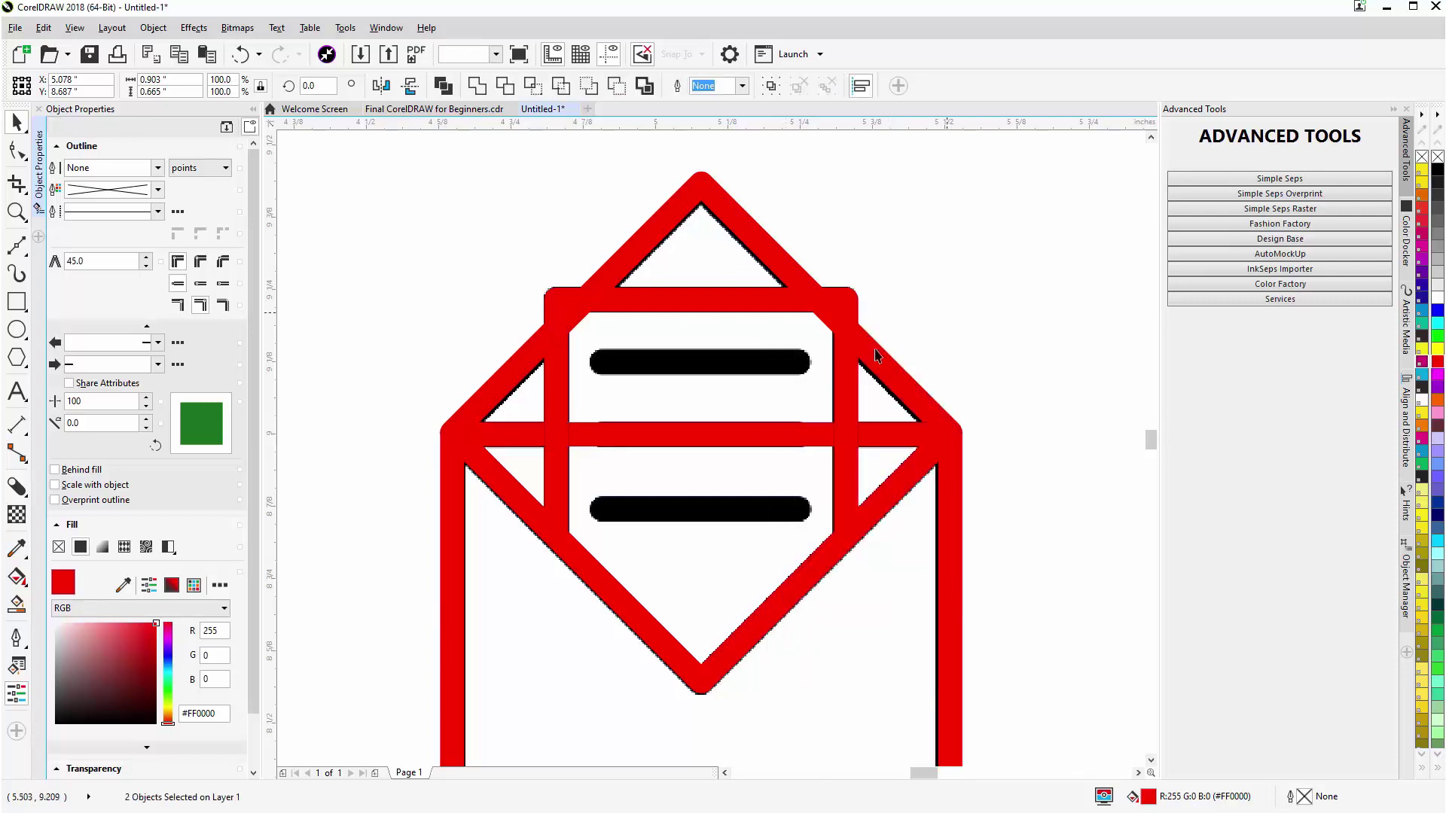
# Delete the separated horizontal red bar crossing the inside of the letter
pyautogui.press('Escape')
pyautogui.click(730, 442)
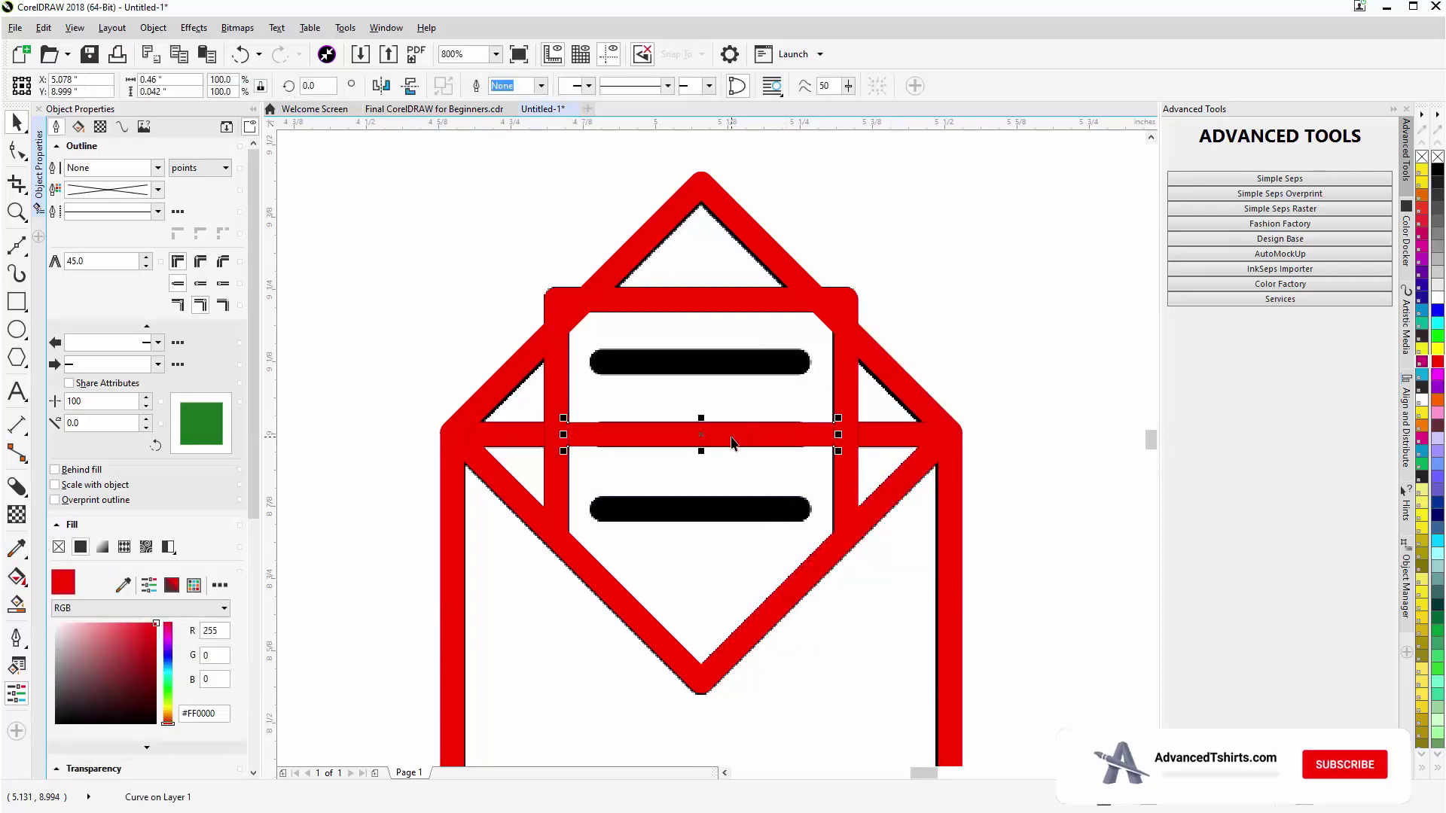
pyautogui.press('Delete')
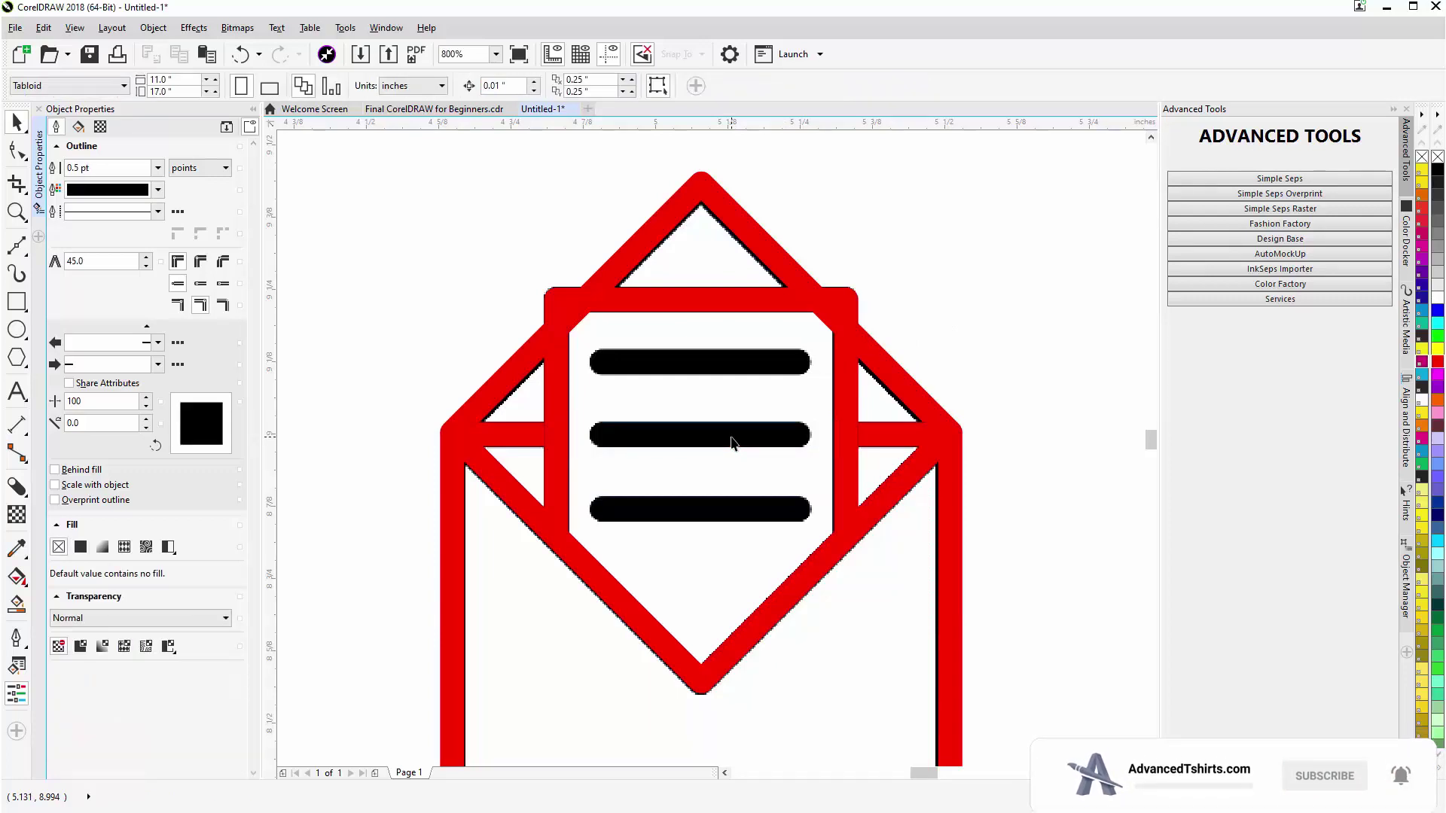
# Undo the bar deletion and remove the horizontal bar section inside the letter by deleting its nodes with the Shape tool
pyautogui.hotkey('ctrl', 'z')
pyautogui.click(731, 443)
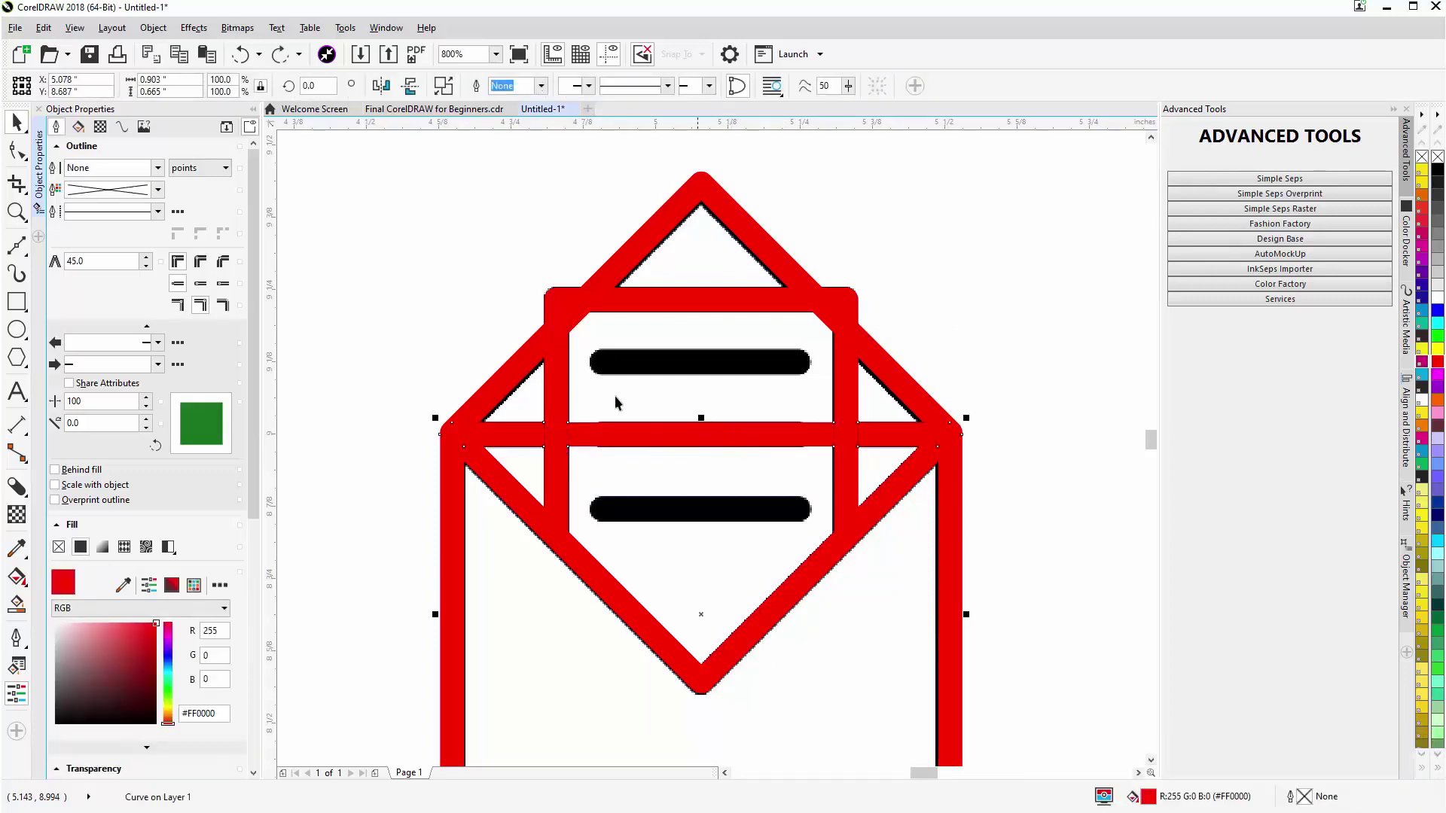
pyautogui.click(17, 151)
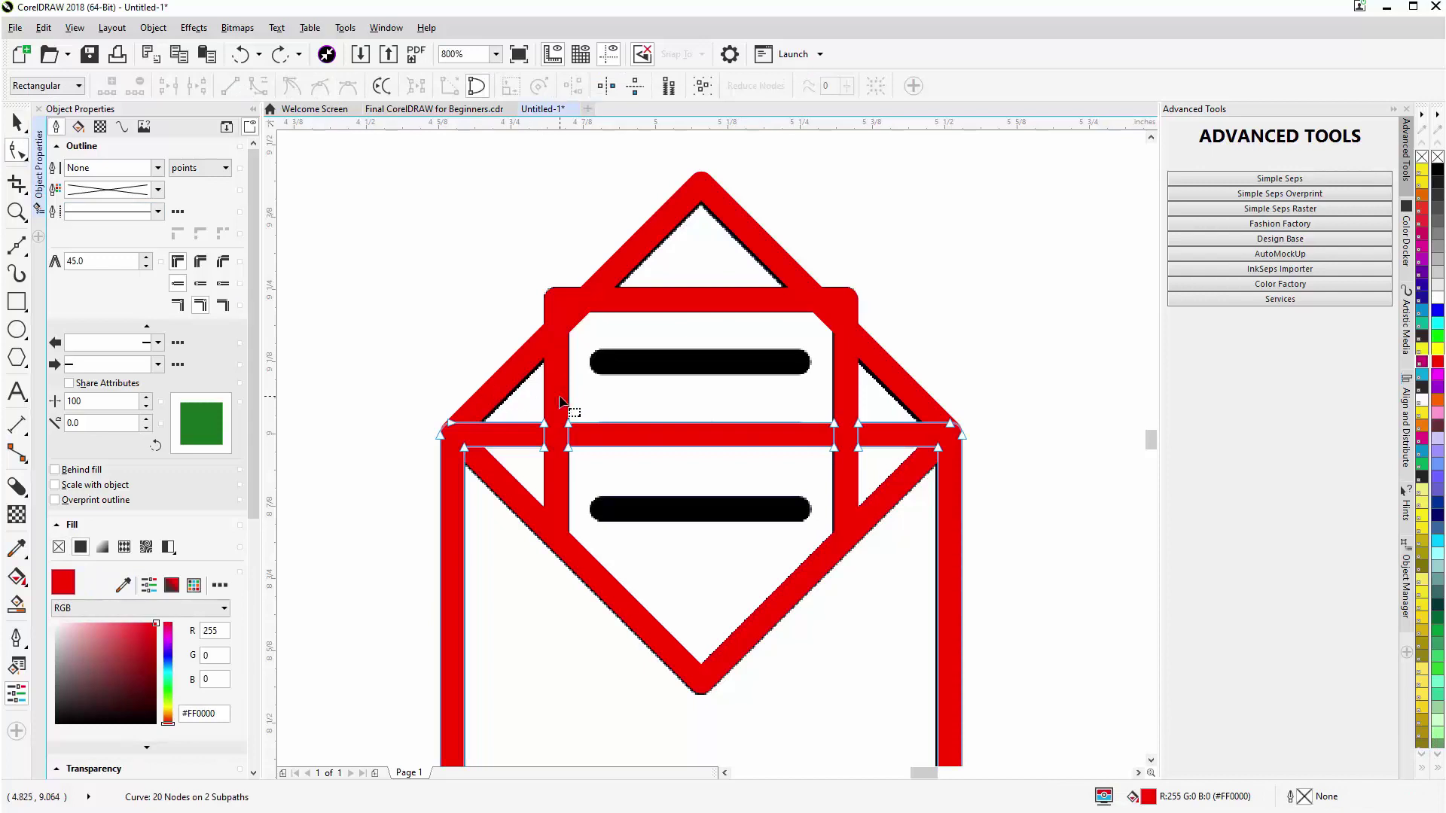
pyautogui.moveTo(570, 432); pyautogui.dragTo(837, 454)
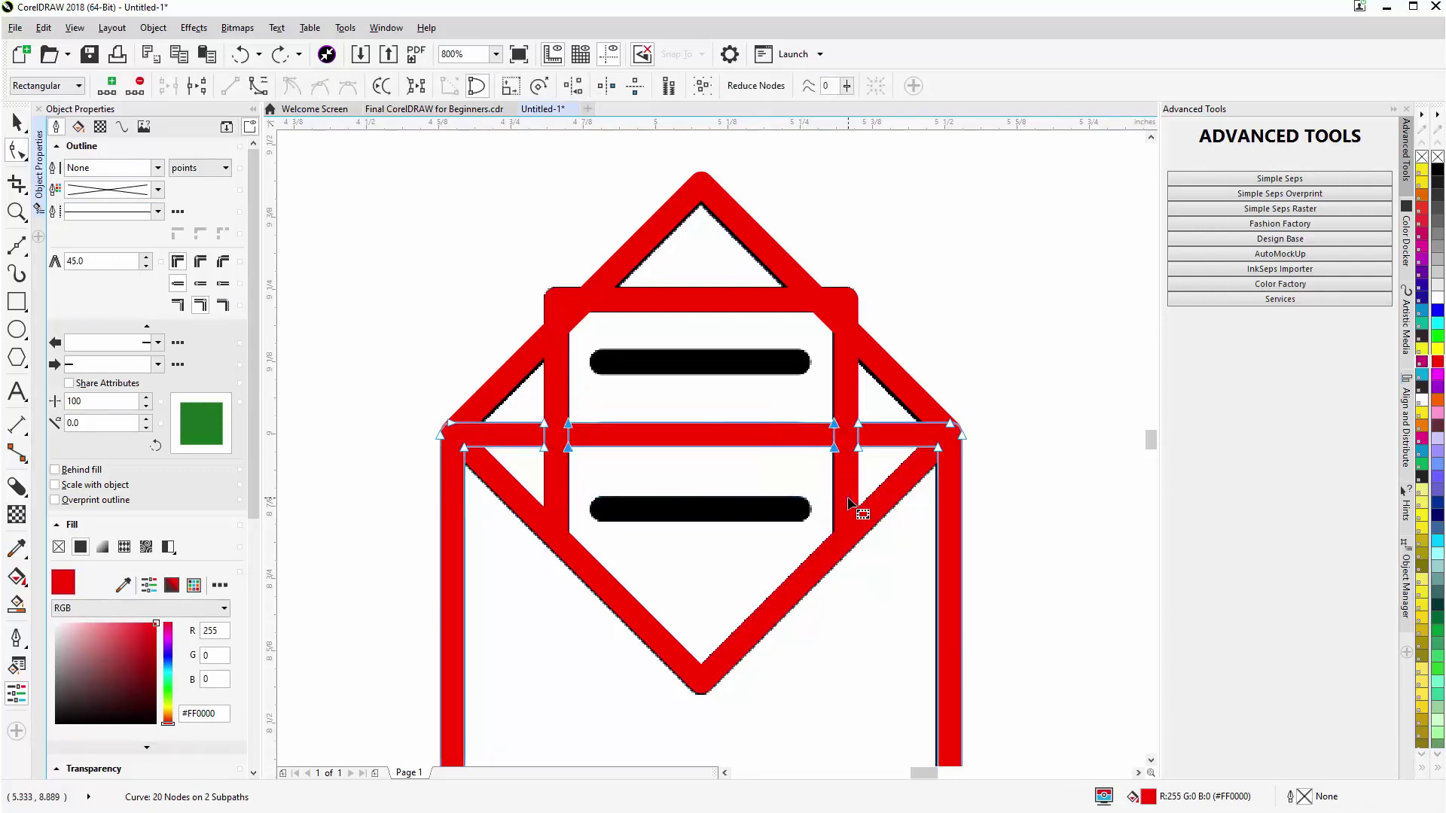
pyautogui.press('Delete')
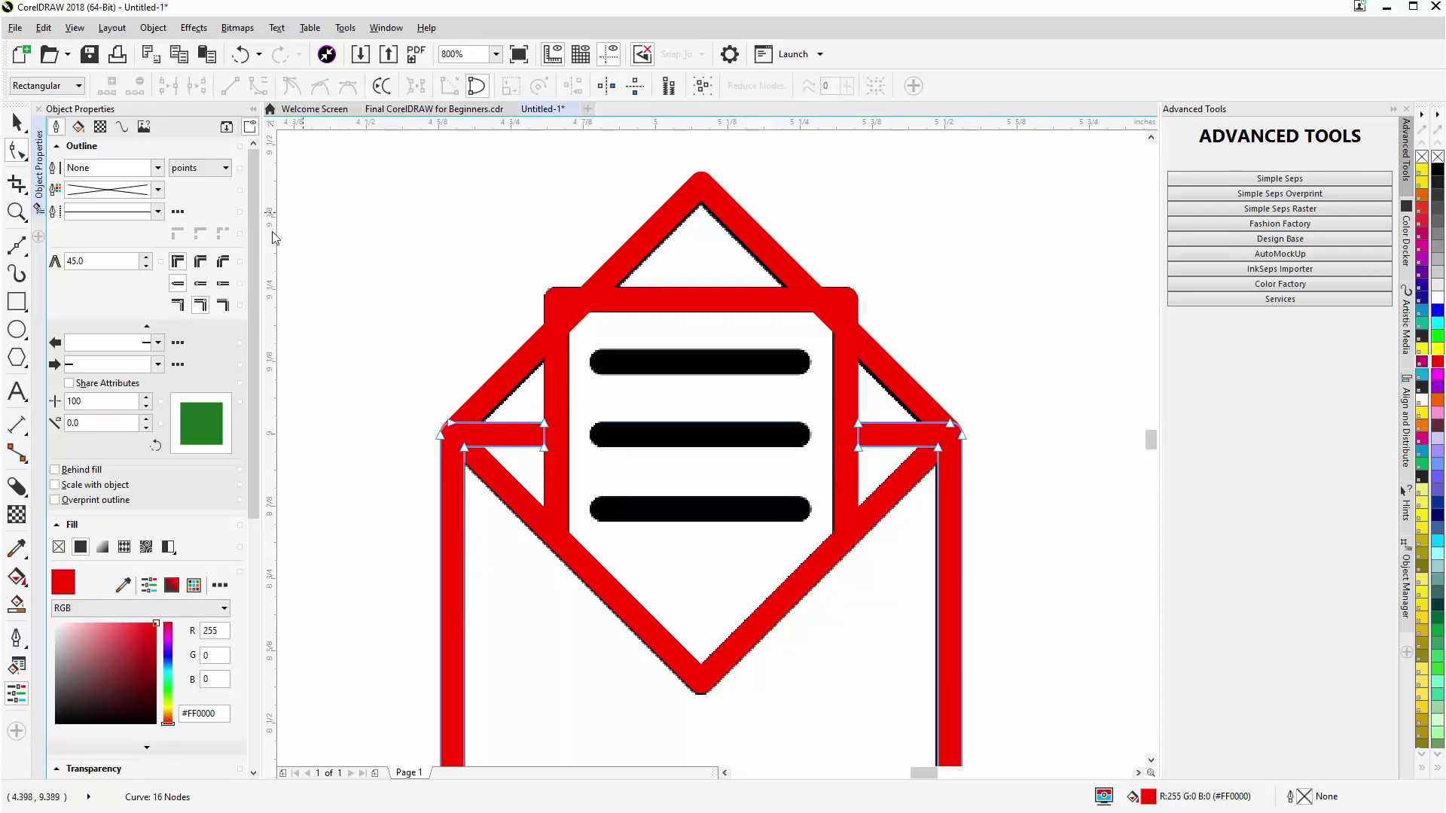
pyautogui.click(16, 122)
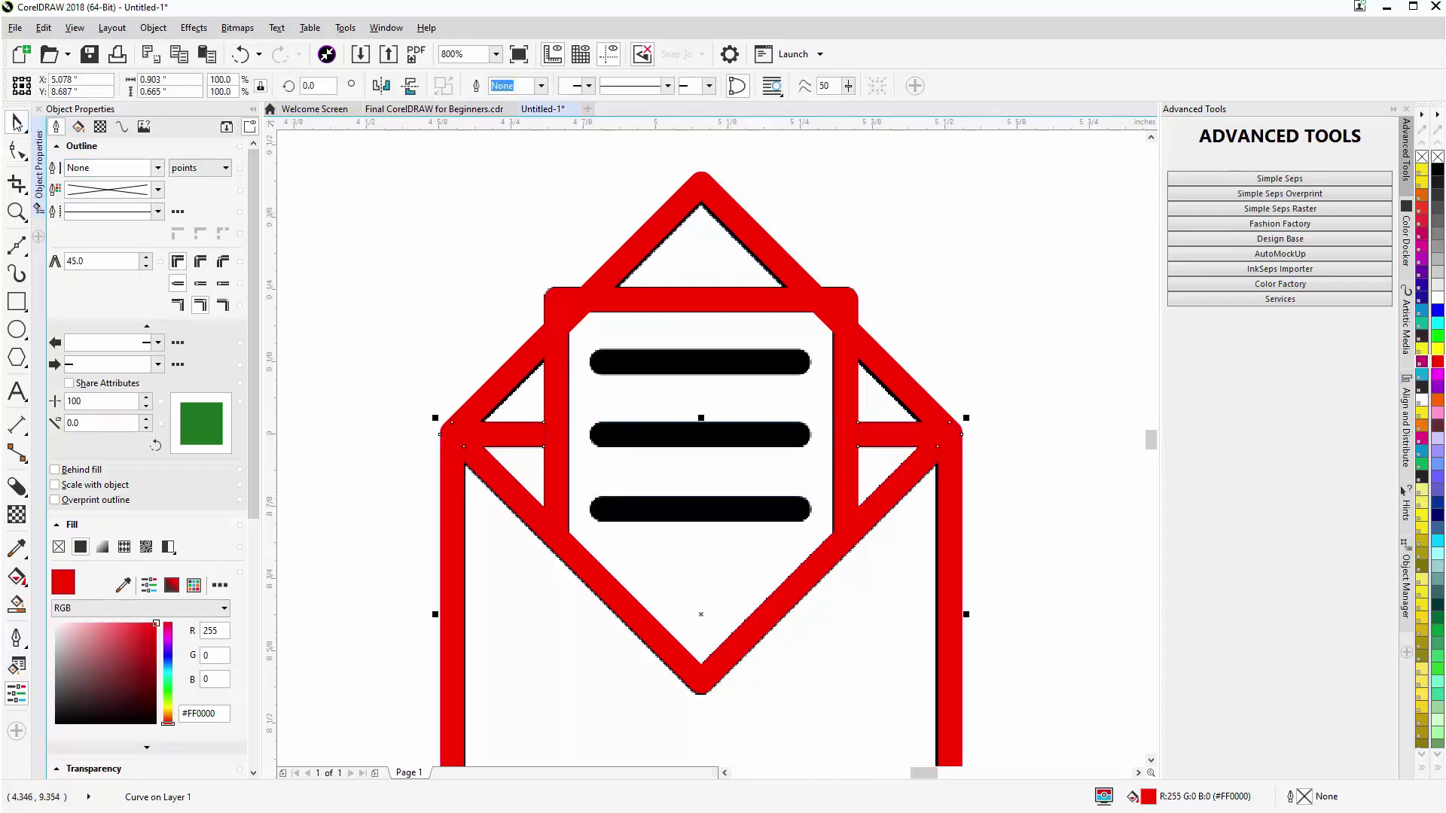
# Trim the diamond with the letter frame and delete the nodes of the leftover corner pieces inside the letter
pyautogui.click(686, 305)
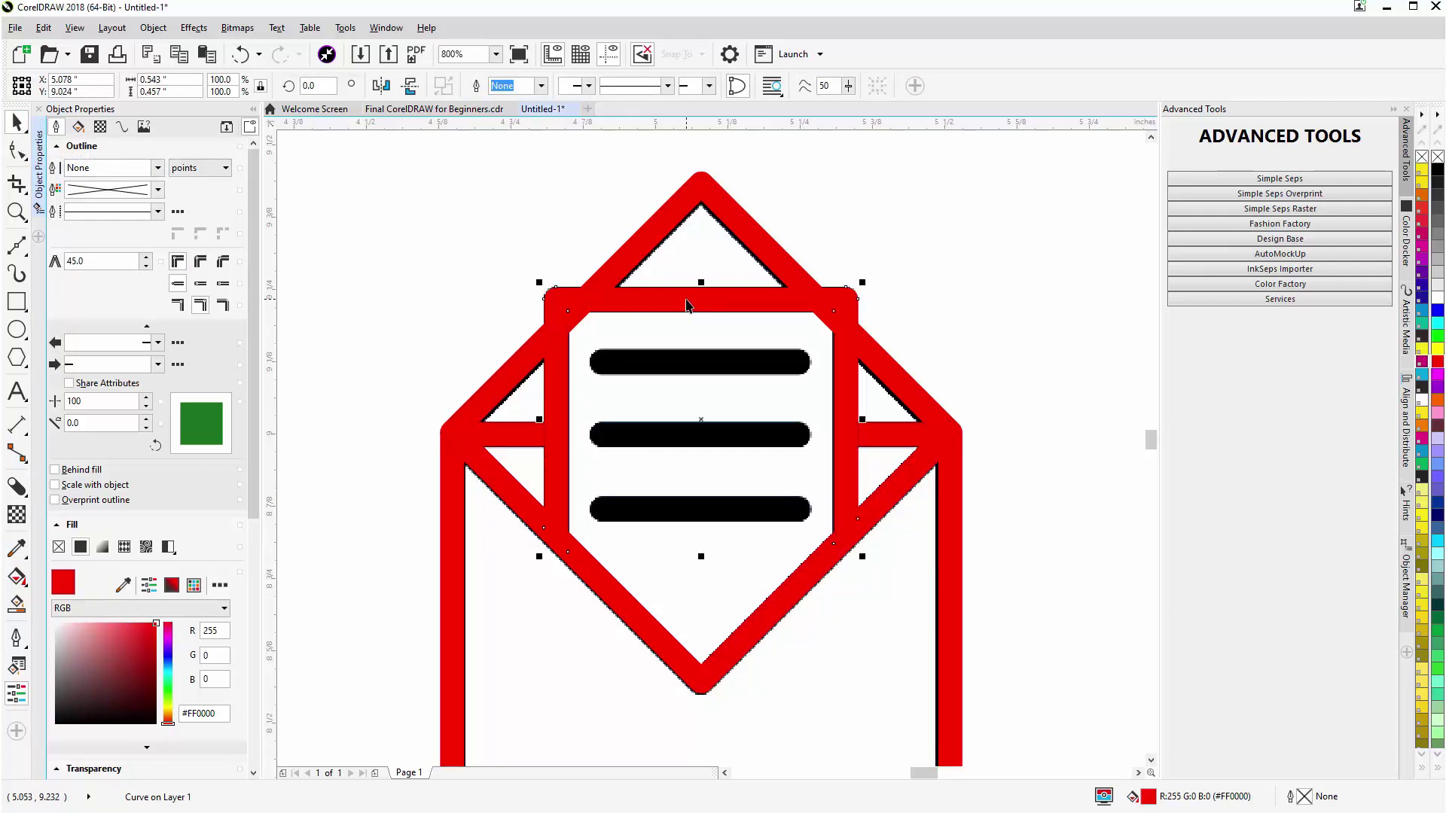
pyautogui.keyDown('shift'); pyautogui.click(645, 257); pyautogui.keyUp('shift')
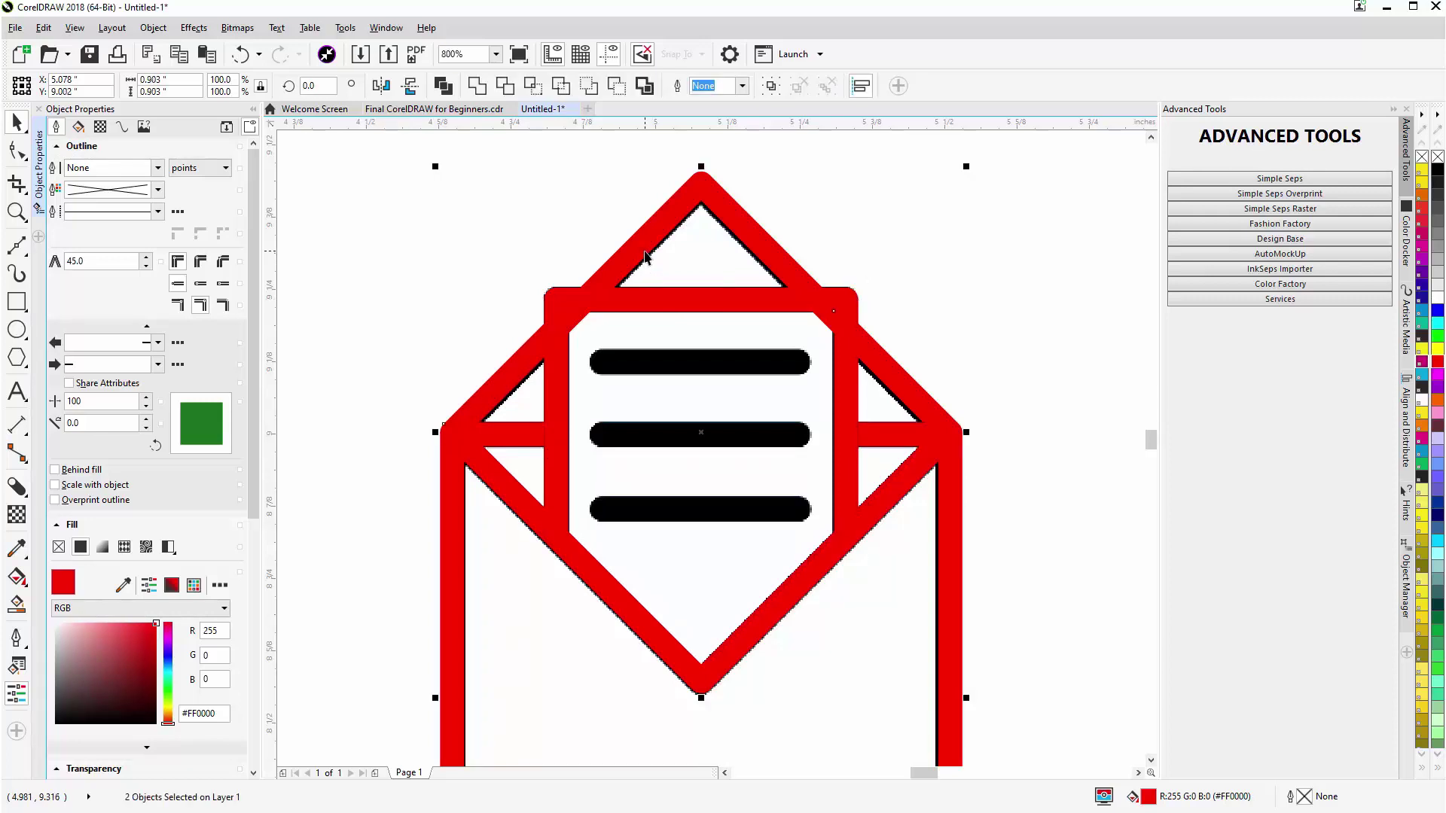
pyautogui.click(506, 87)
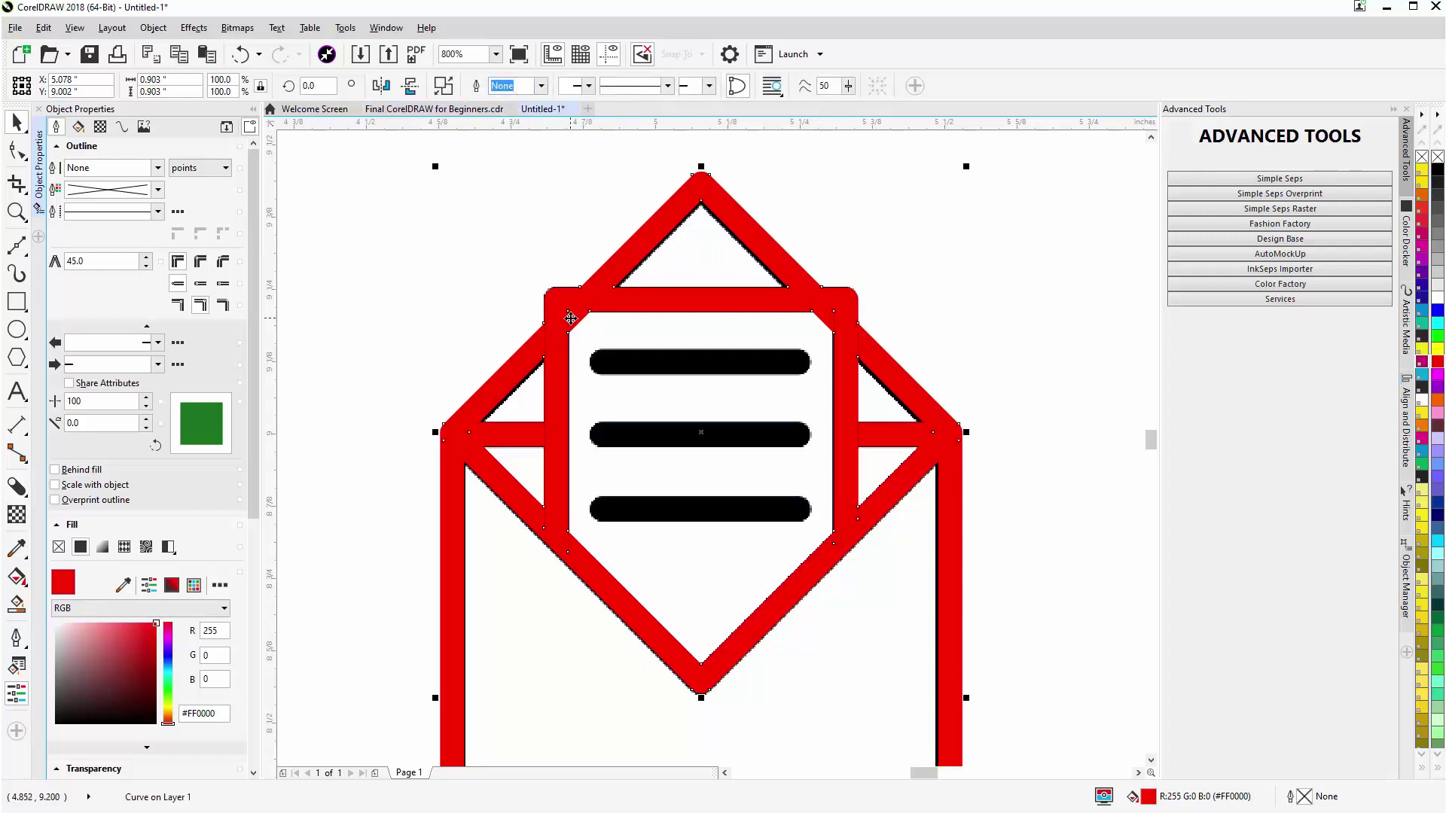
pyautogui.click(17, 151)
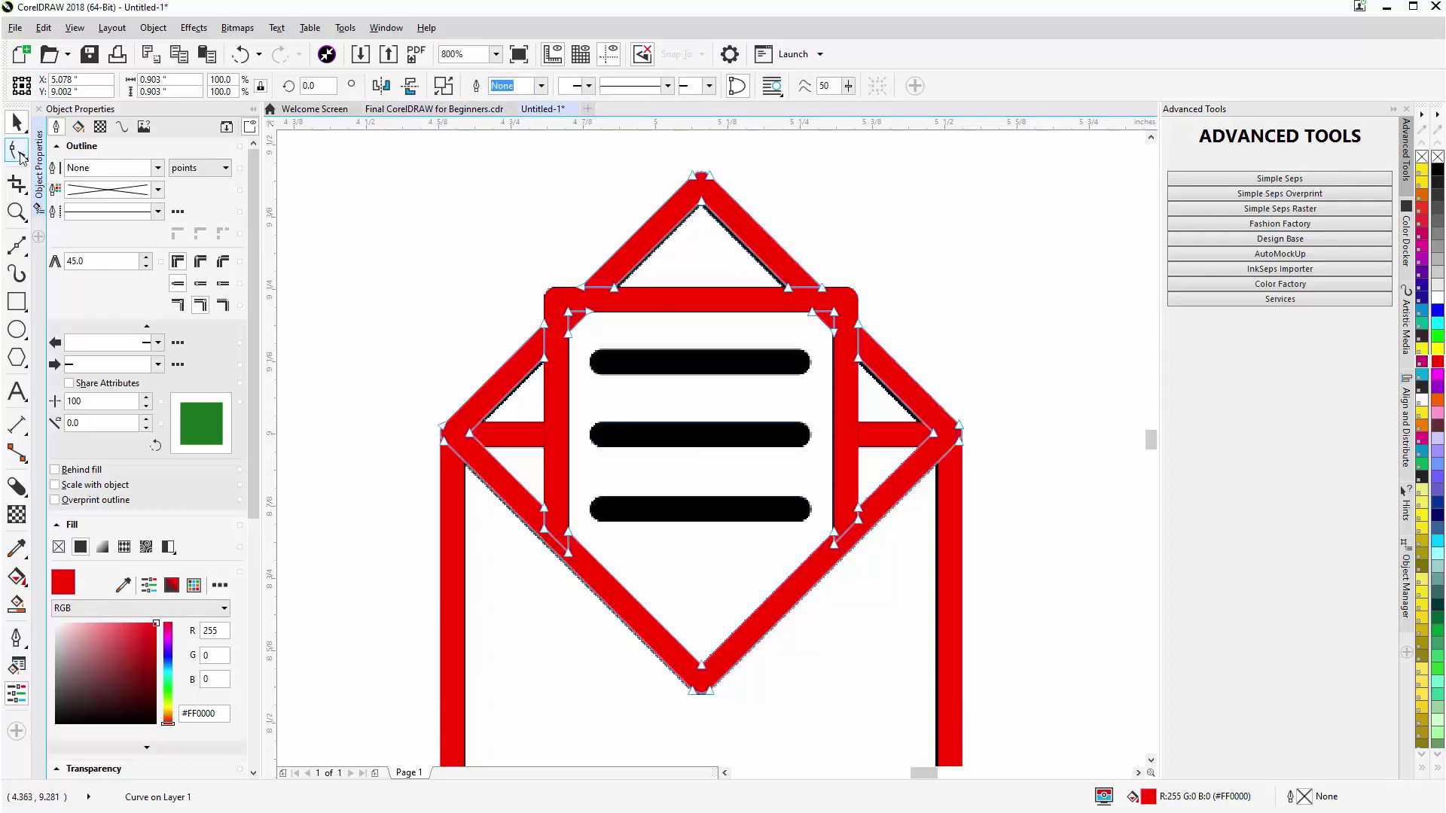
pyautogui.click(564, 359)
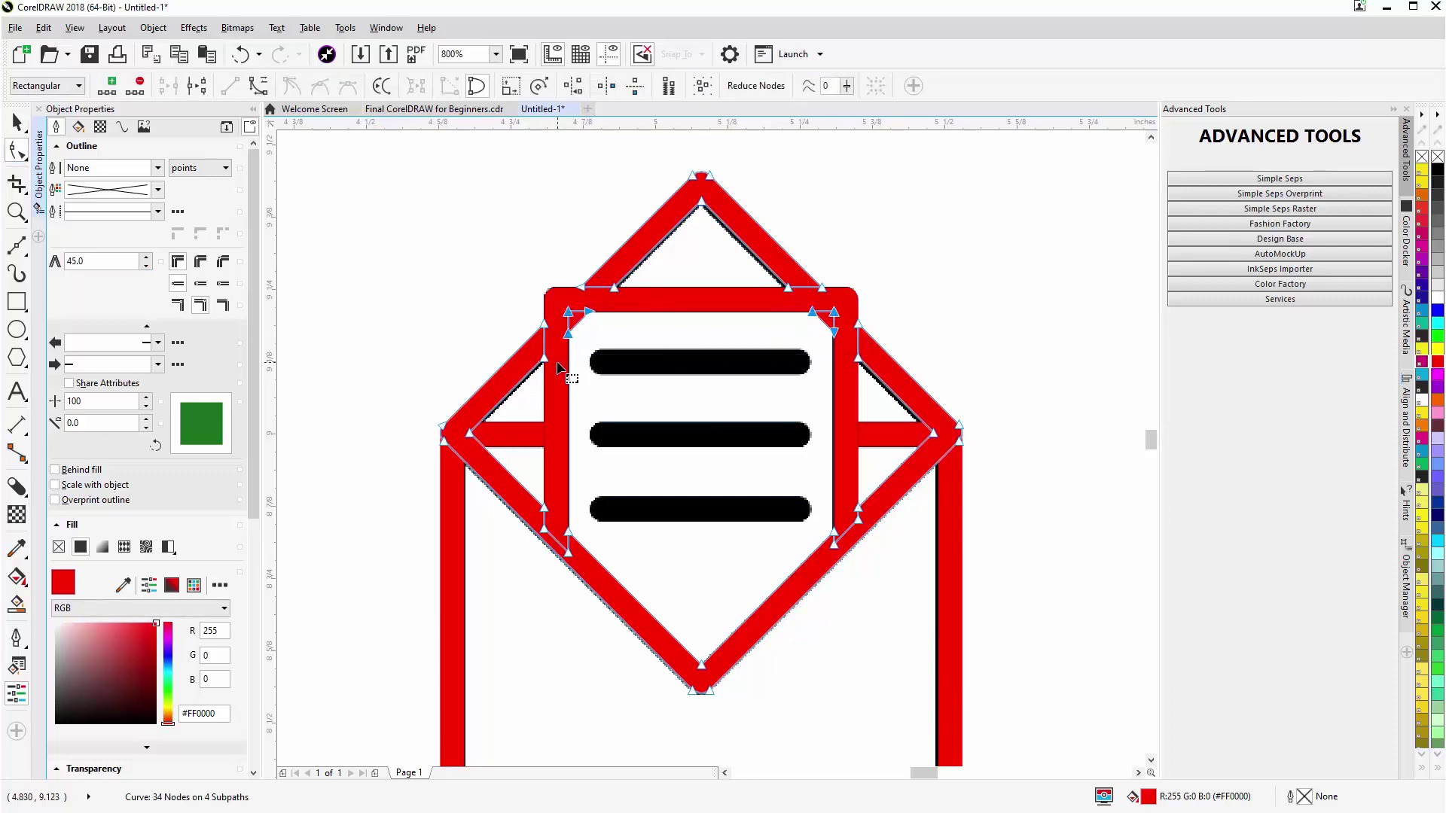
pyautogui.press('Delete')
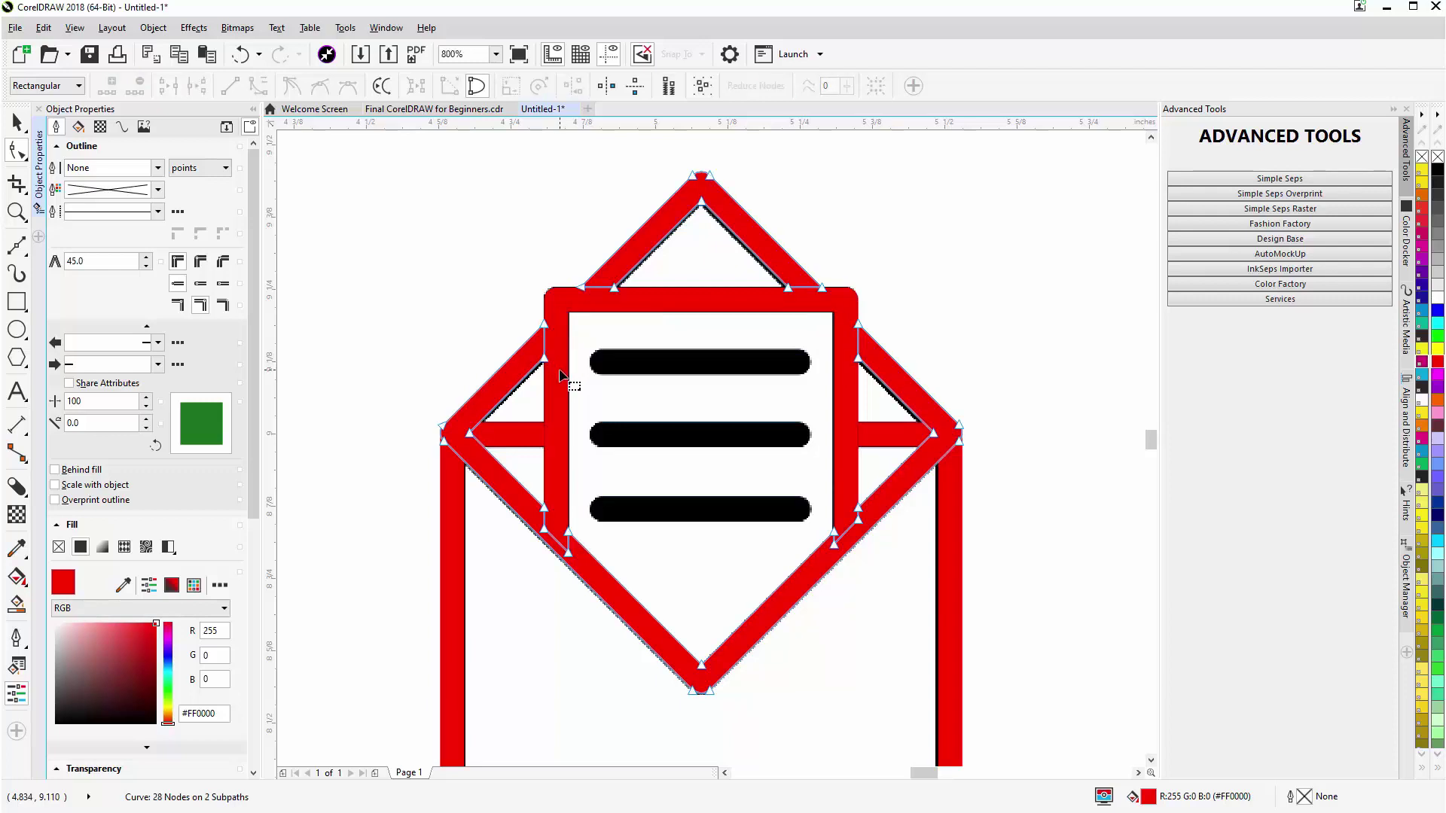
# Draw a red bar without outline, about 0.381 by 0.045 in with 0.022 in rounded corners, over the letter's top black line
pyautogui.click(23, 303)
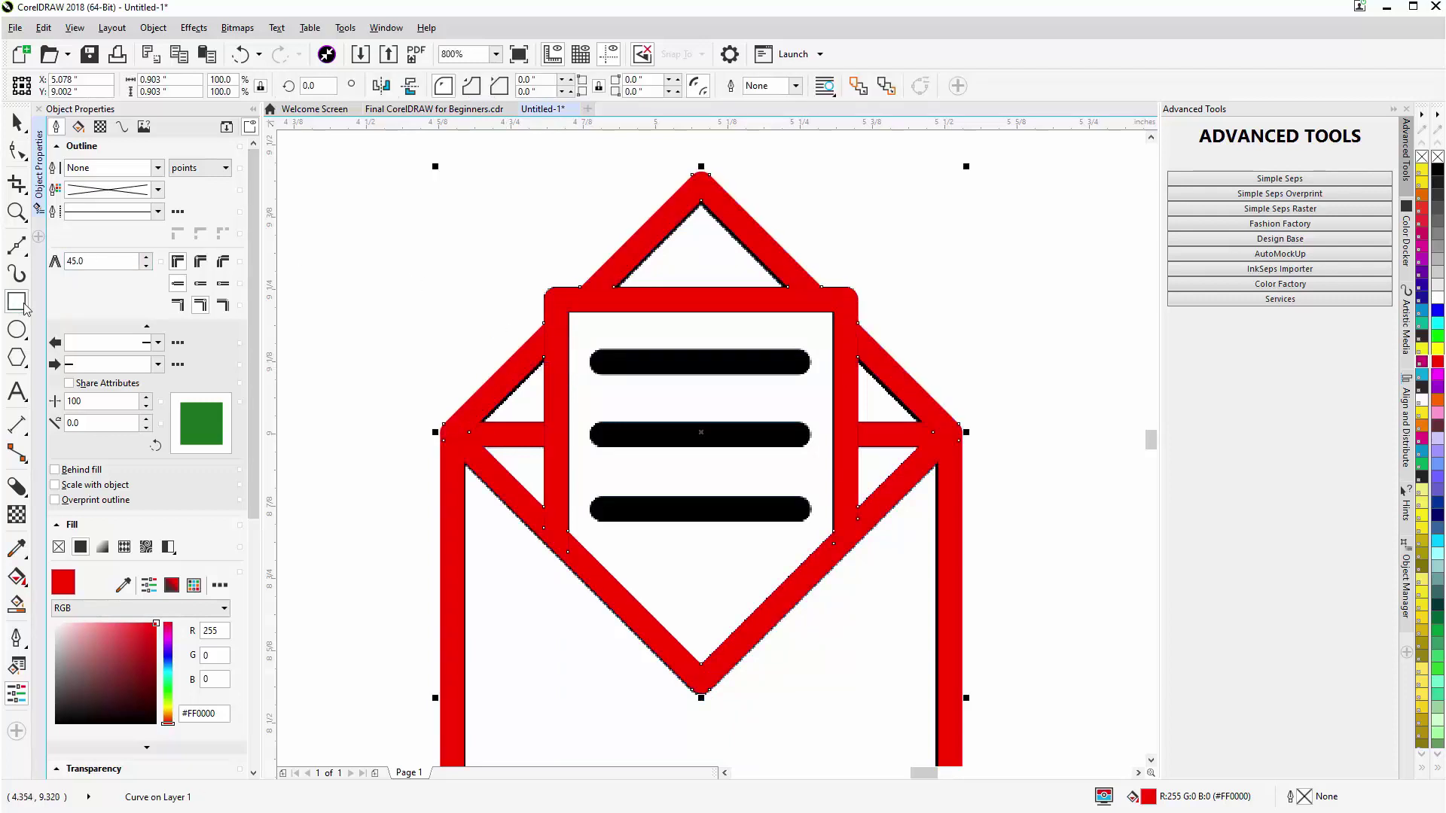
pyautogui.scroll(1, 687, 367)
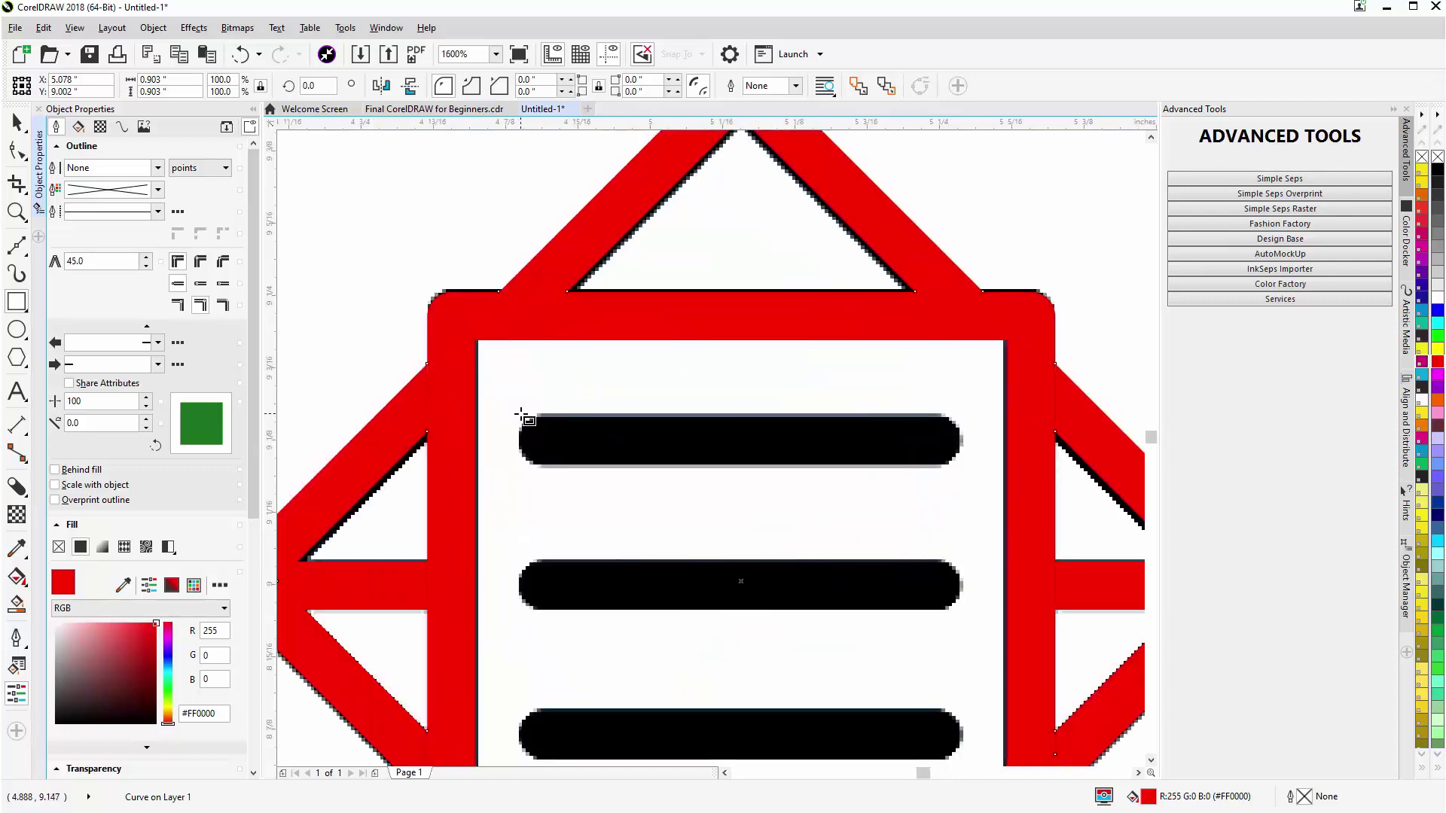
pyautogui.moveTo(521, 414); pyautogui.dragTo(963, 467)
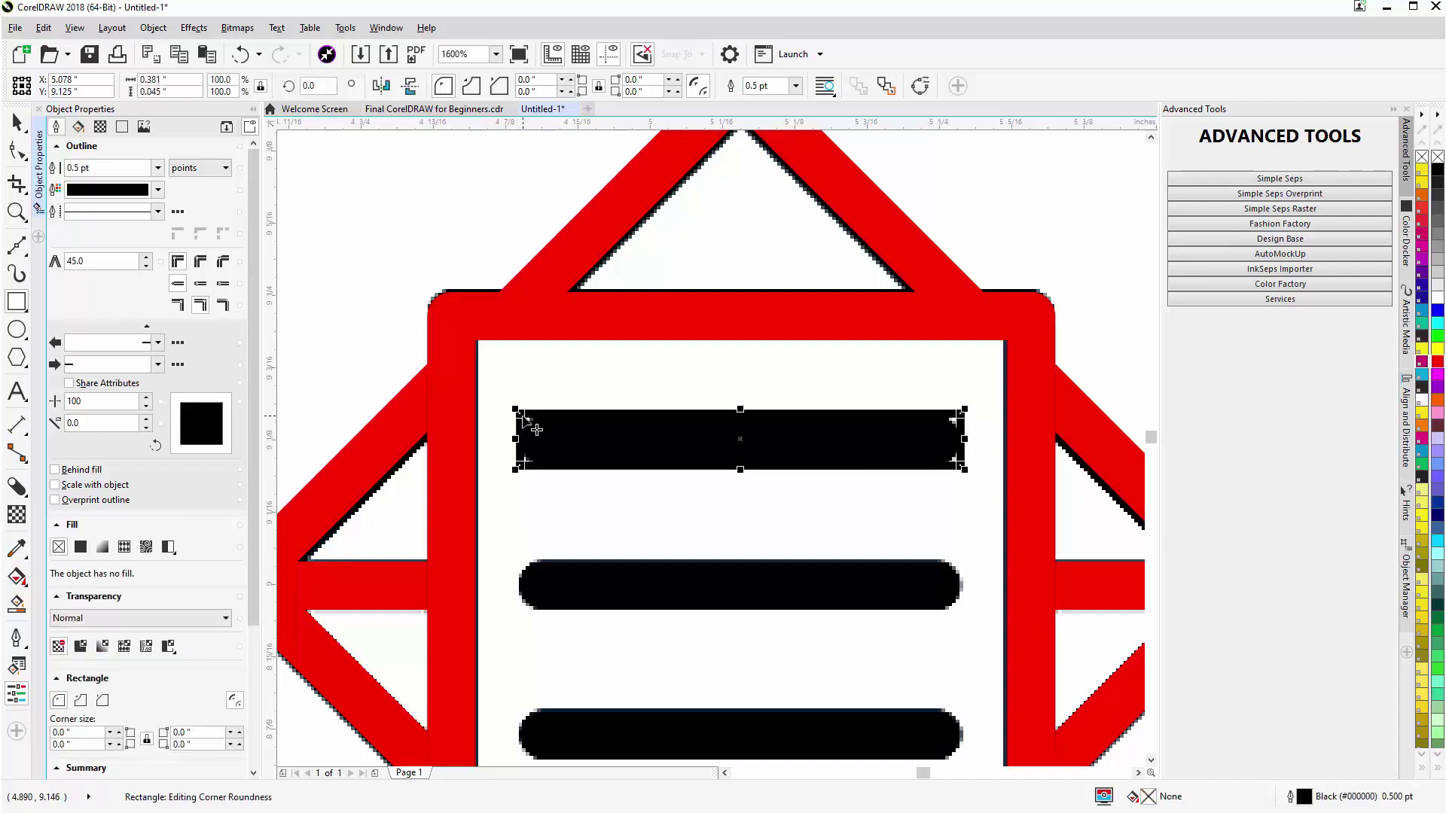
pyautogui.moveTo(524, 414); pyautogui.dragTo(549, 412)
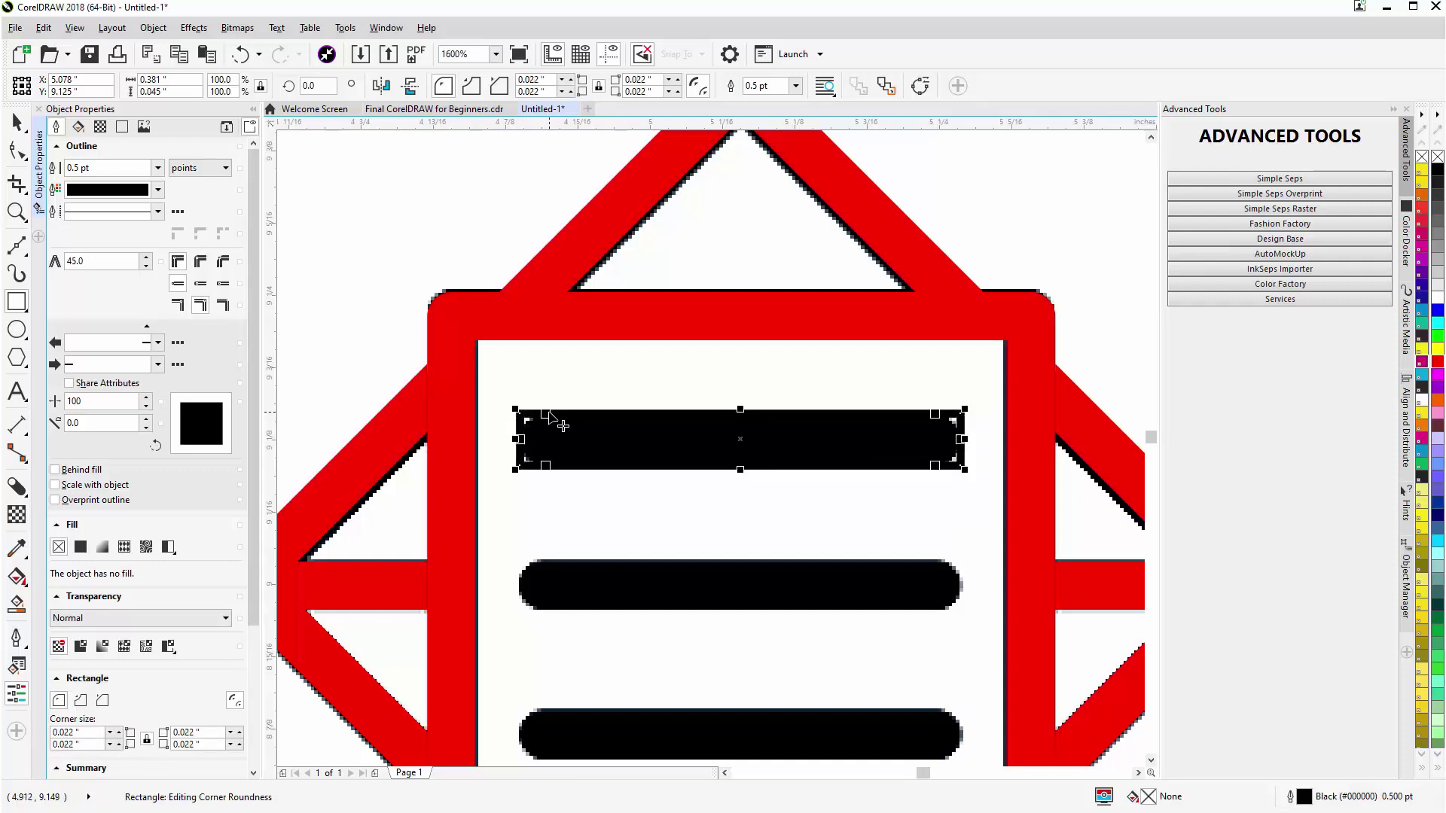
pyautogui.moveTo(563, 426); pyautogui.dragTo(561, 424)
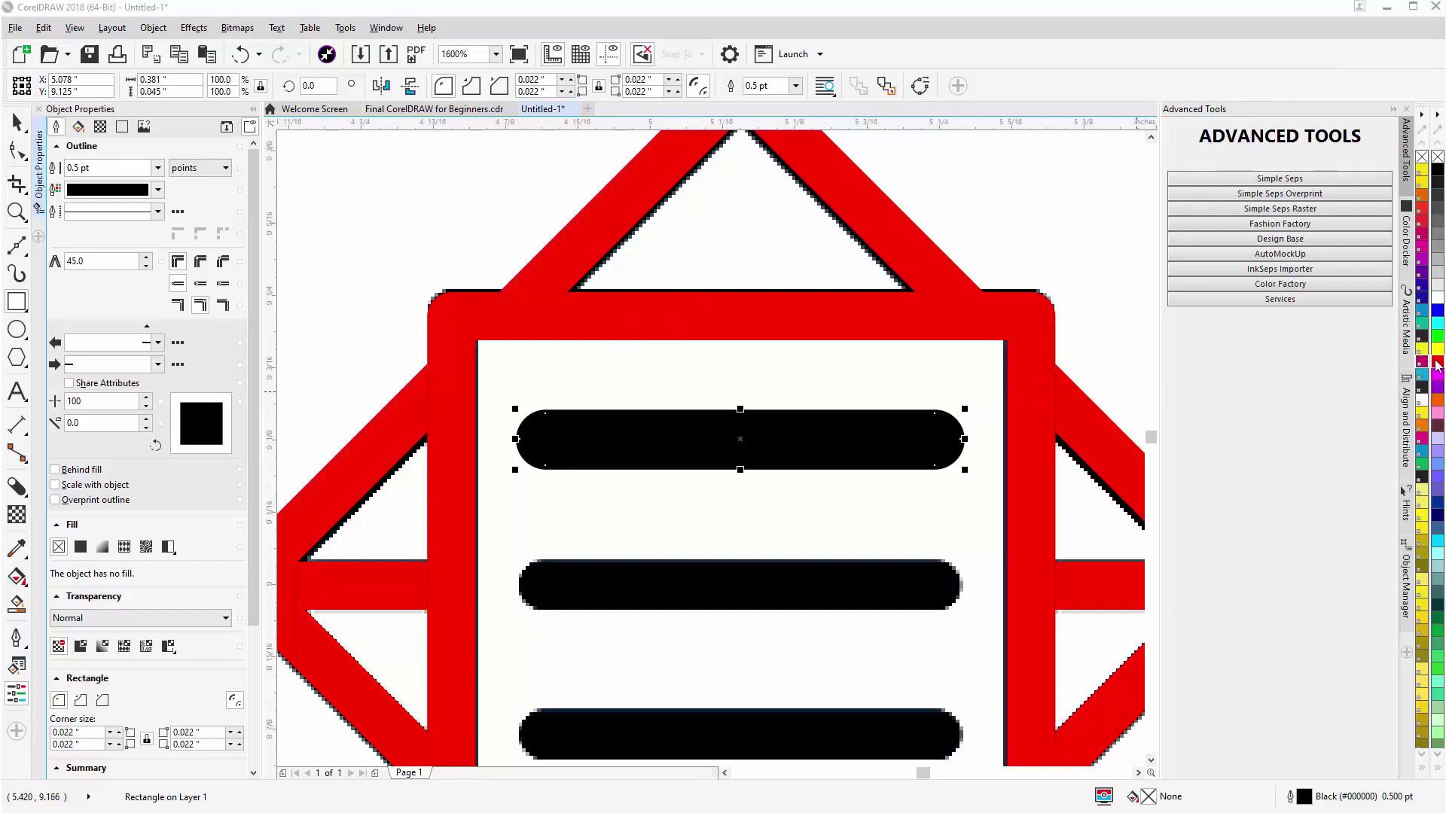
pyautogui.click(1437, 364)
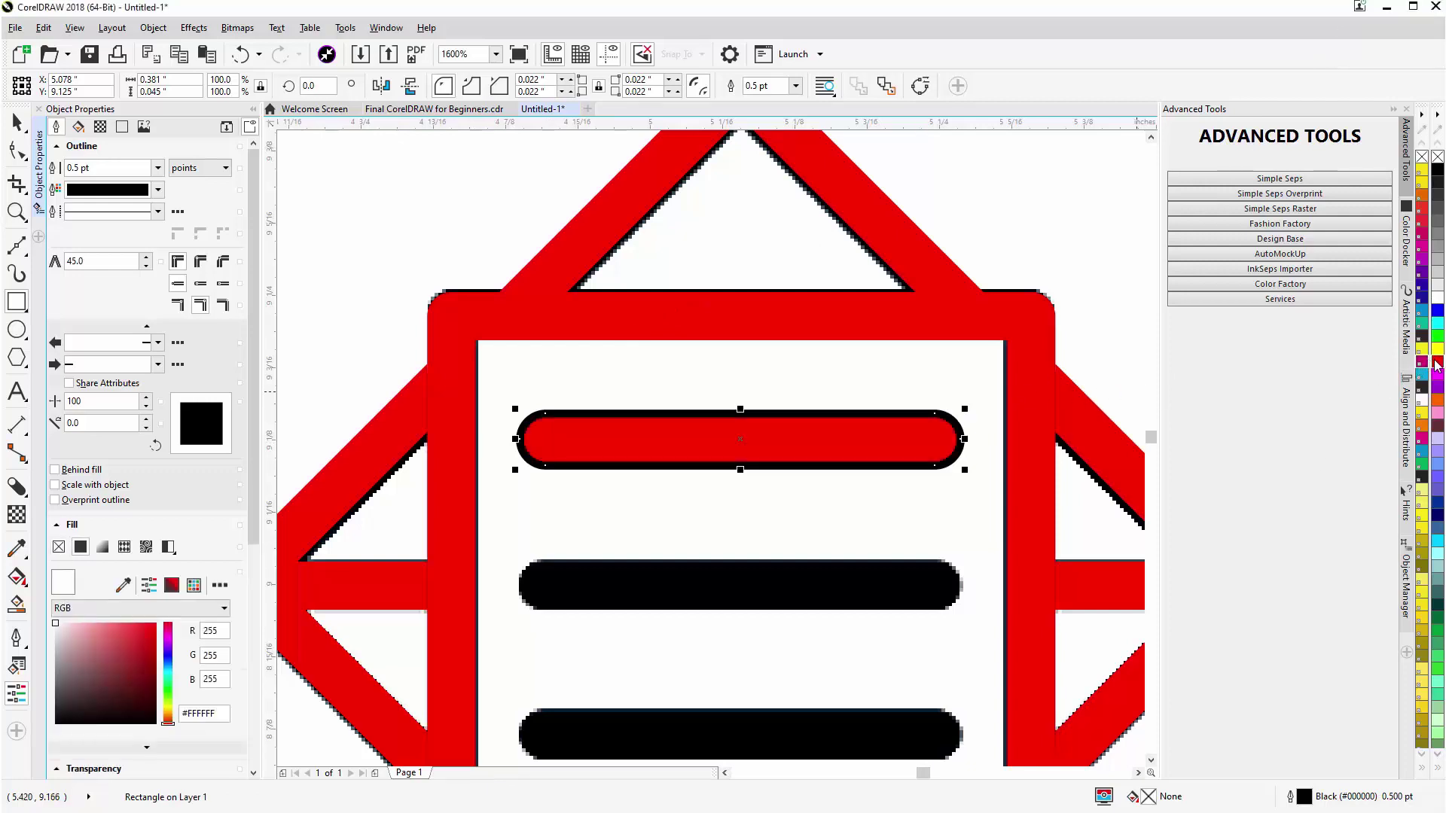
pyautogui.rightClick(1438, 160)
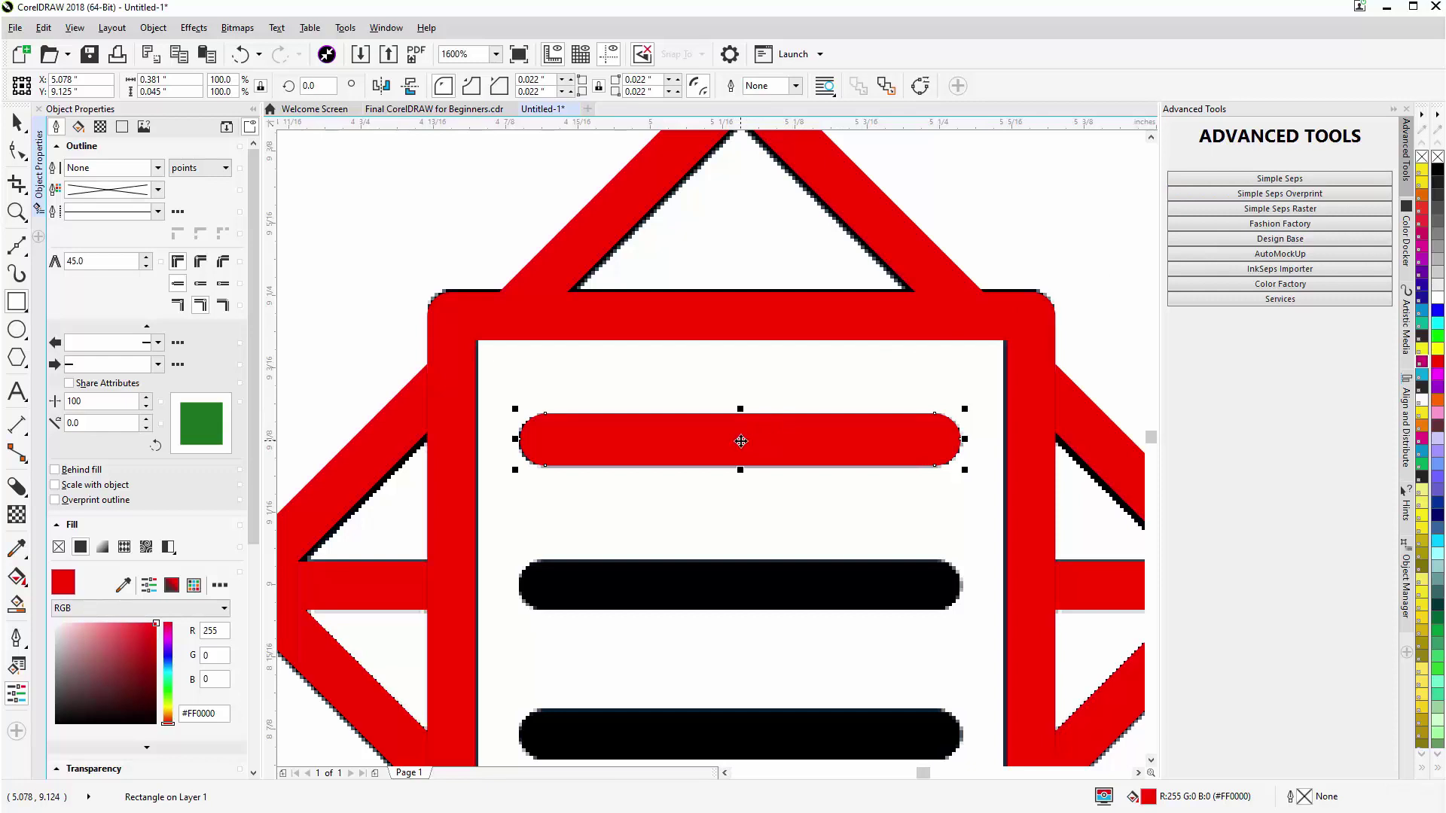
# Duplicate the red bar straight down onto the middle black line and repeat the duplication for the lowest line
pyautogui.moveTo(741, 441); pyautogui.dragTo(724, 586)
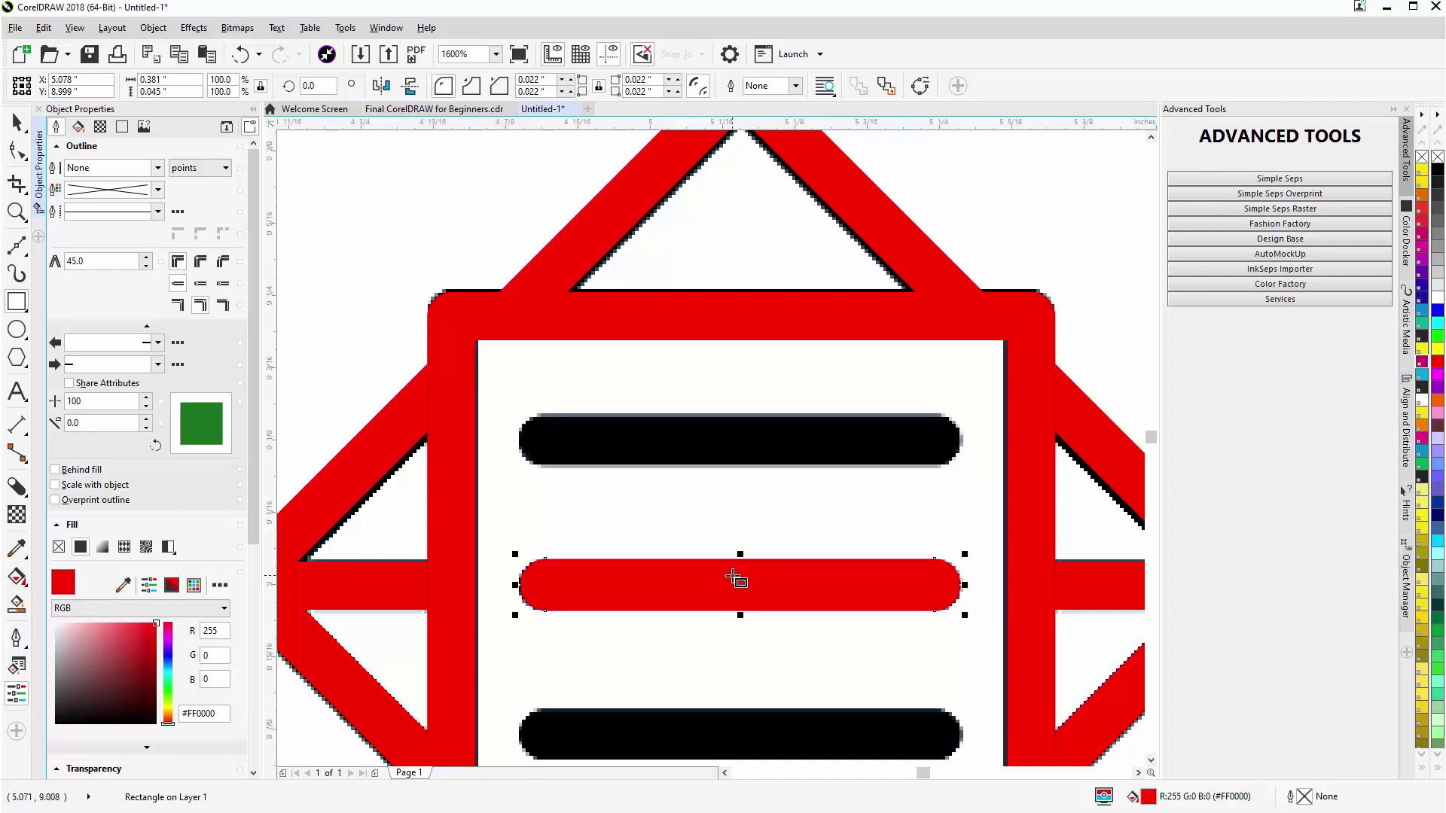
pyautogui.hotkey('ctrl', 'z')
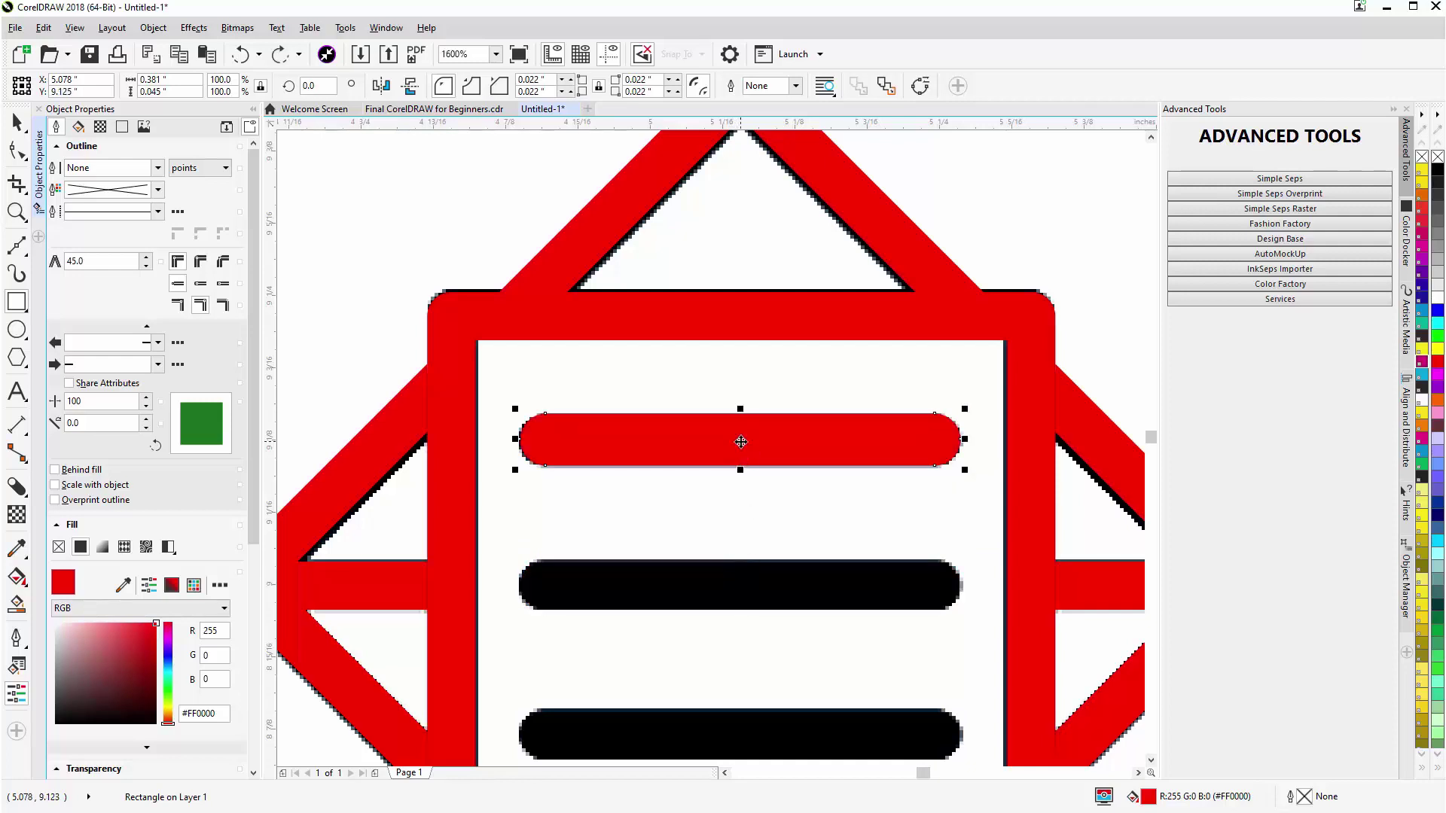
pyautogui.moveTo(741, 442); pyautogui.dragTo(730, 586)
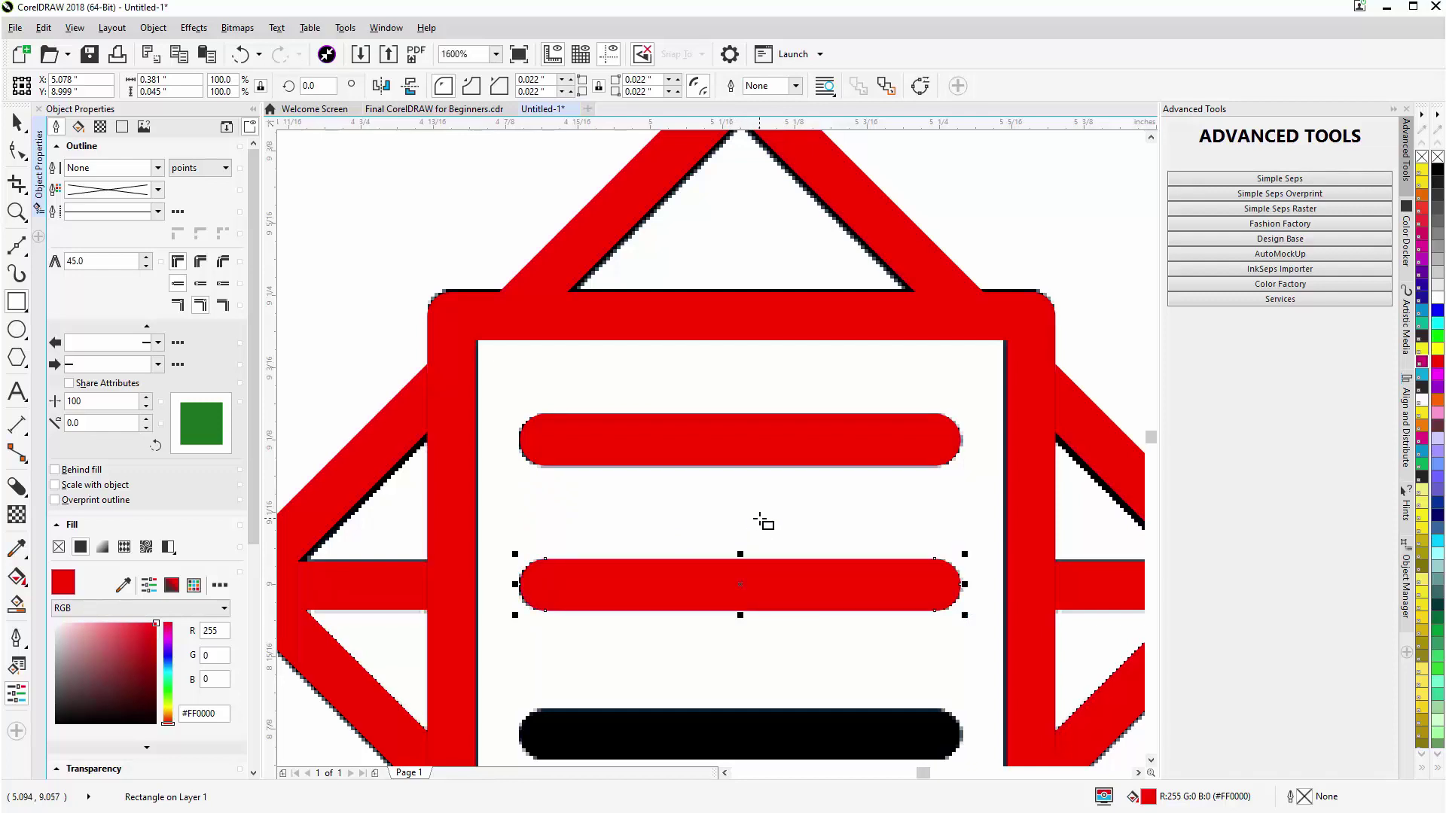
pyautogui.hotkey('ctrl', 'r')
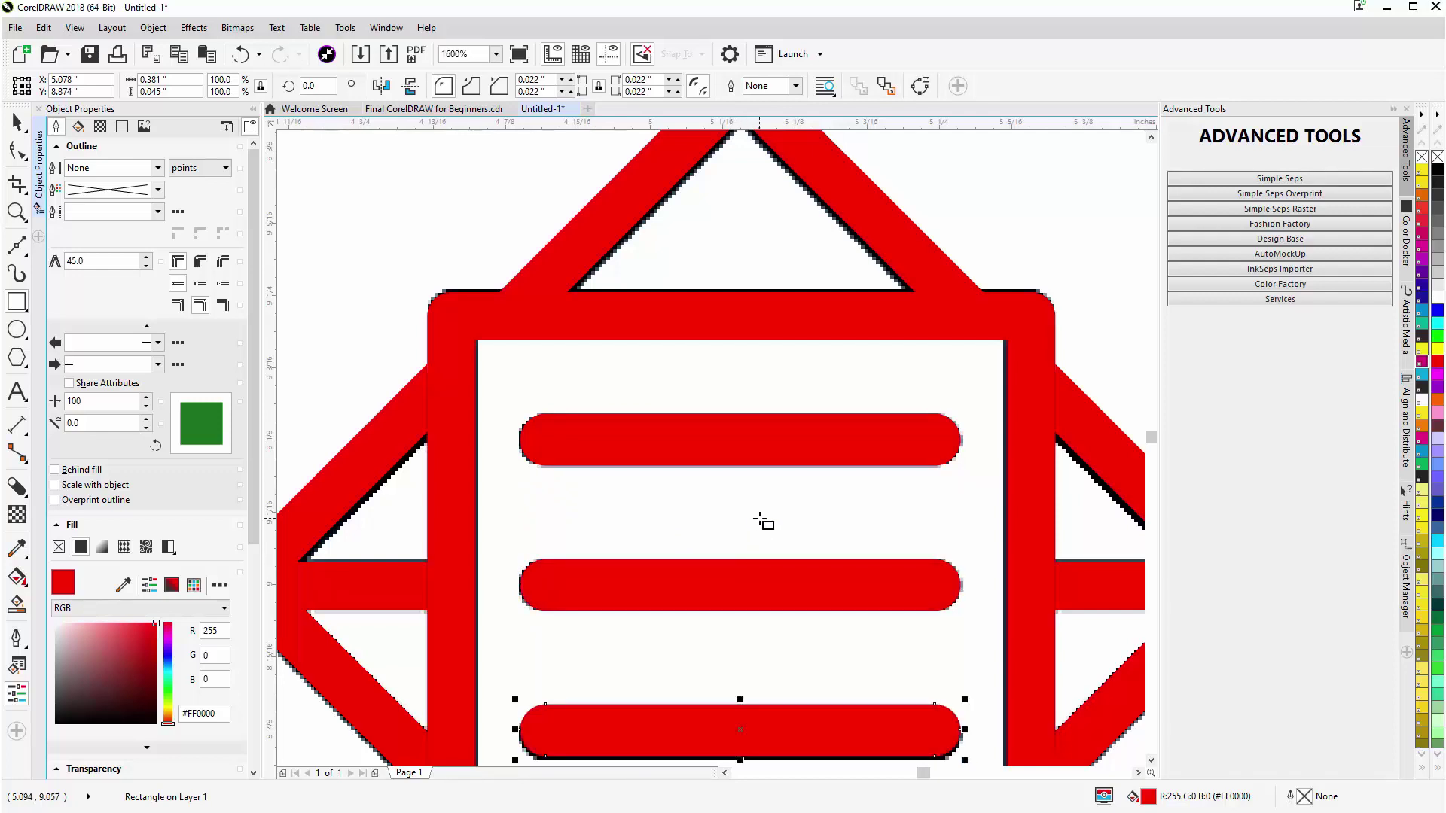
pyautogui.scroll(-2, 760, 520)
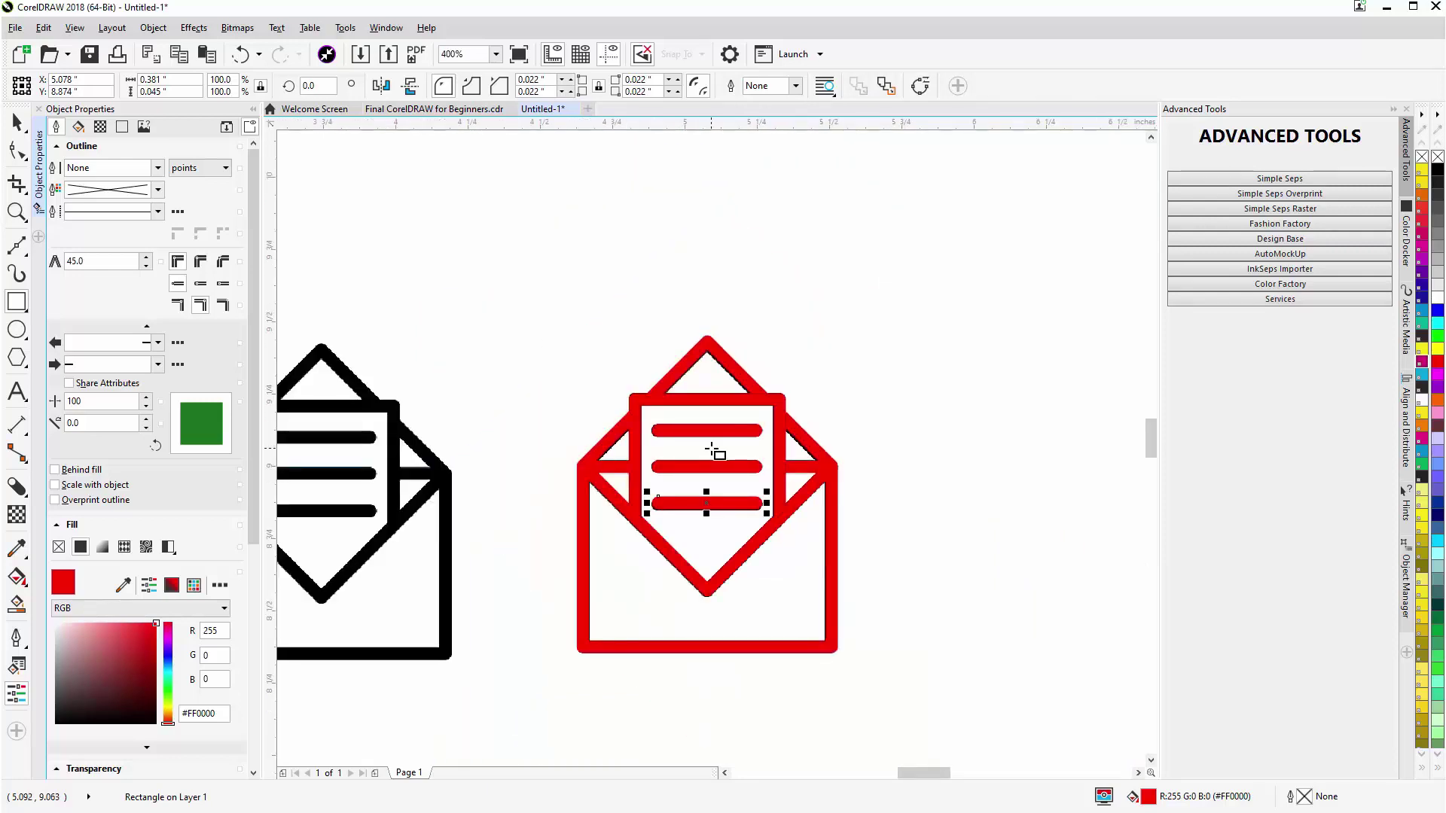
pyautogui.press('space')
pyautogui.press('Escape')
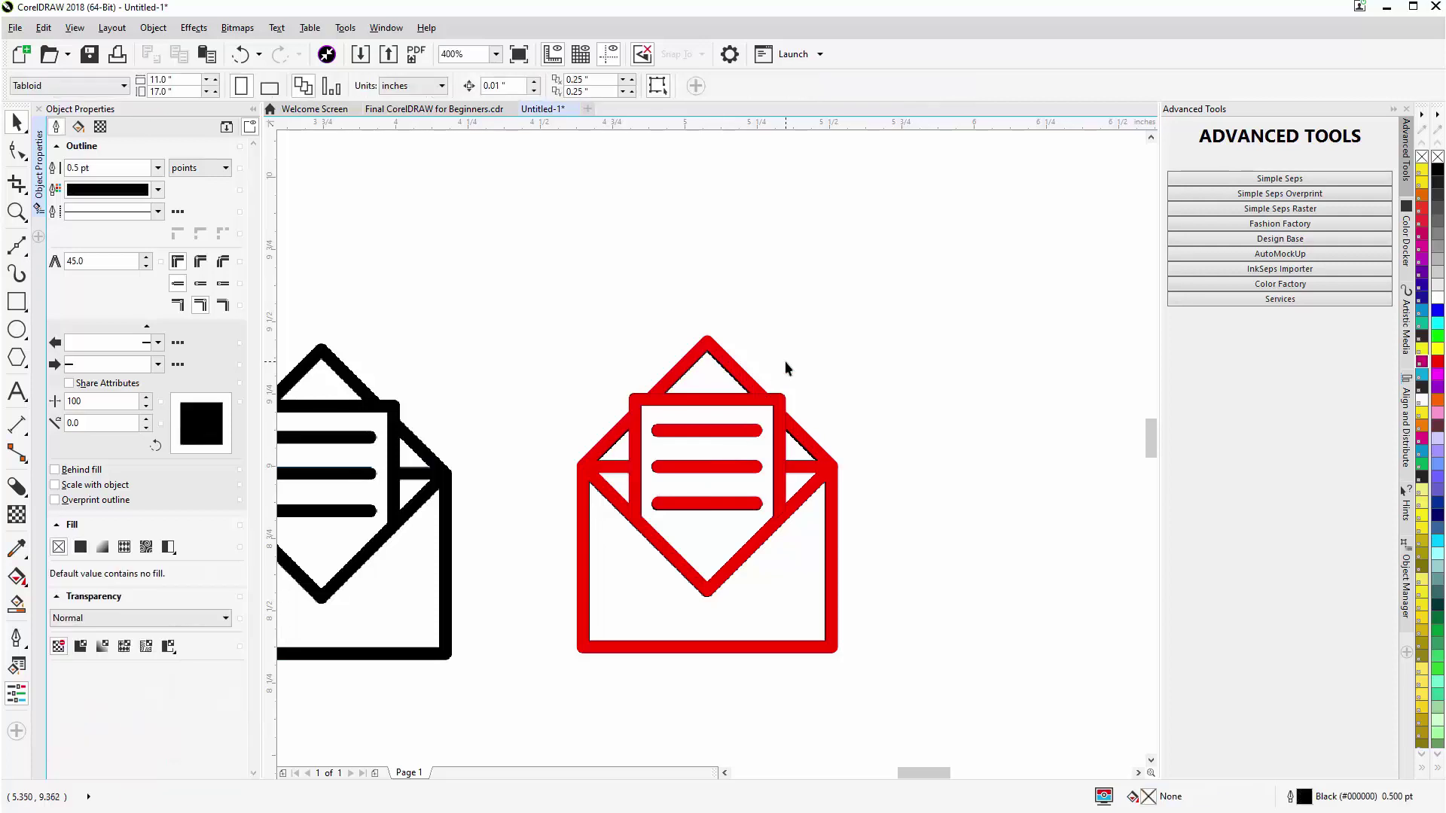
# Unlock the bitmap behind the red envelope tracing and delete it
pyautogui.rightClick(784, 359)
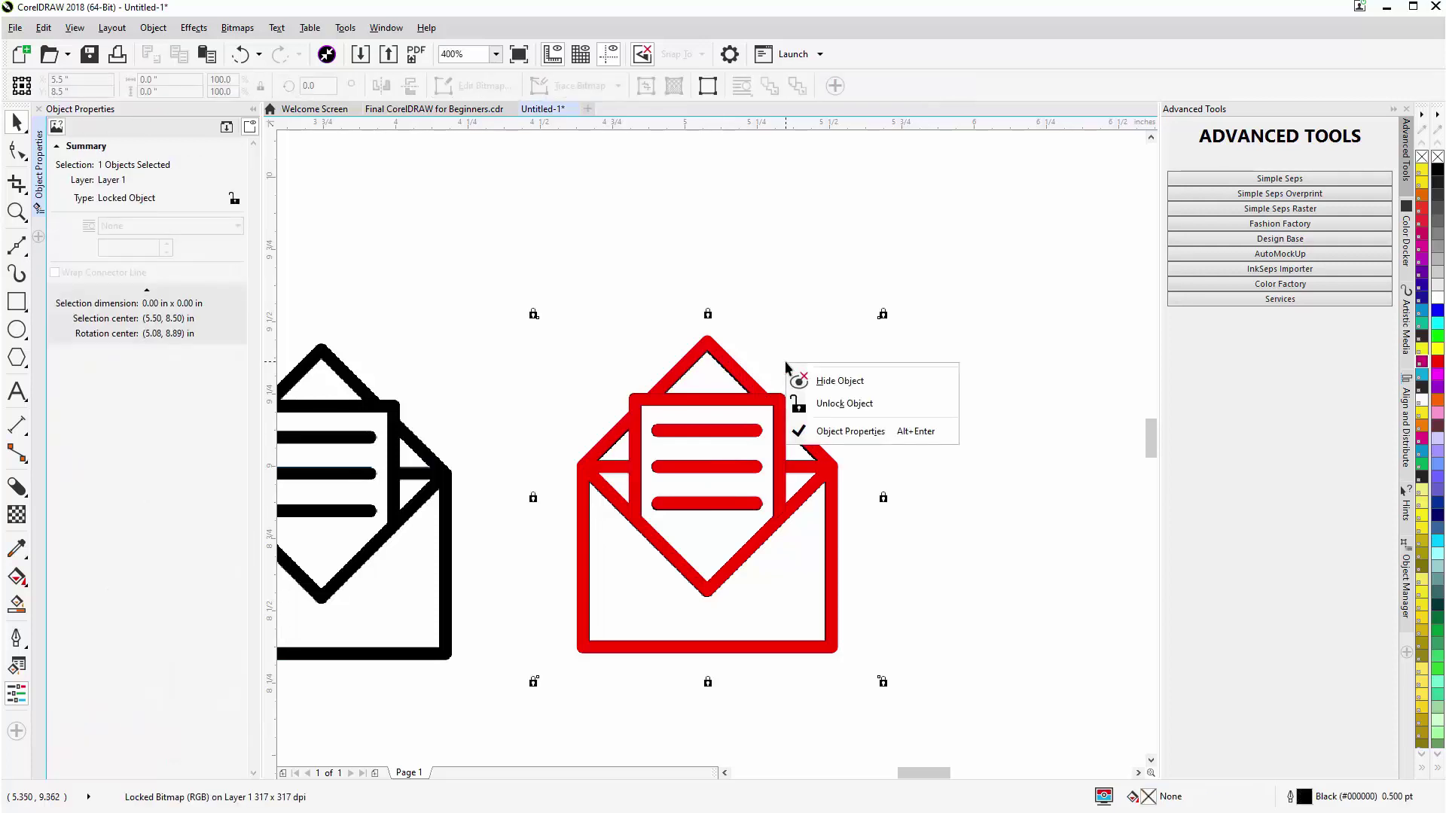
pyautogui.click(840, 403)
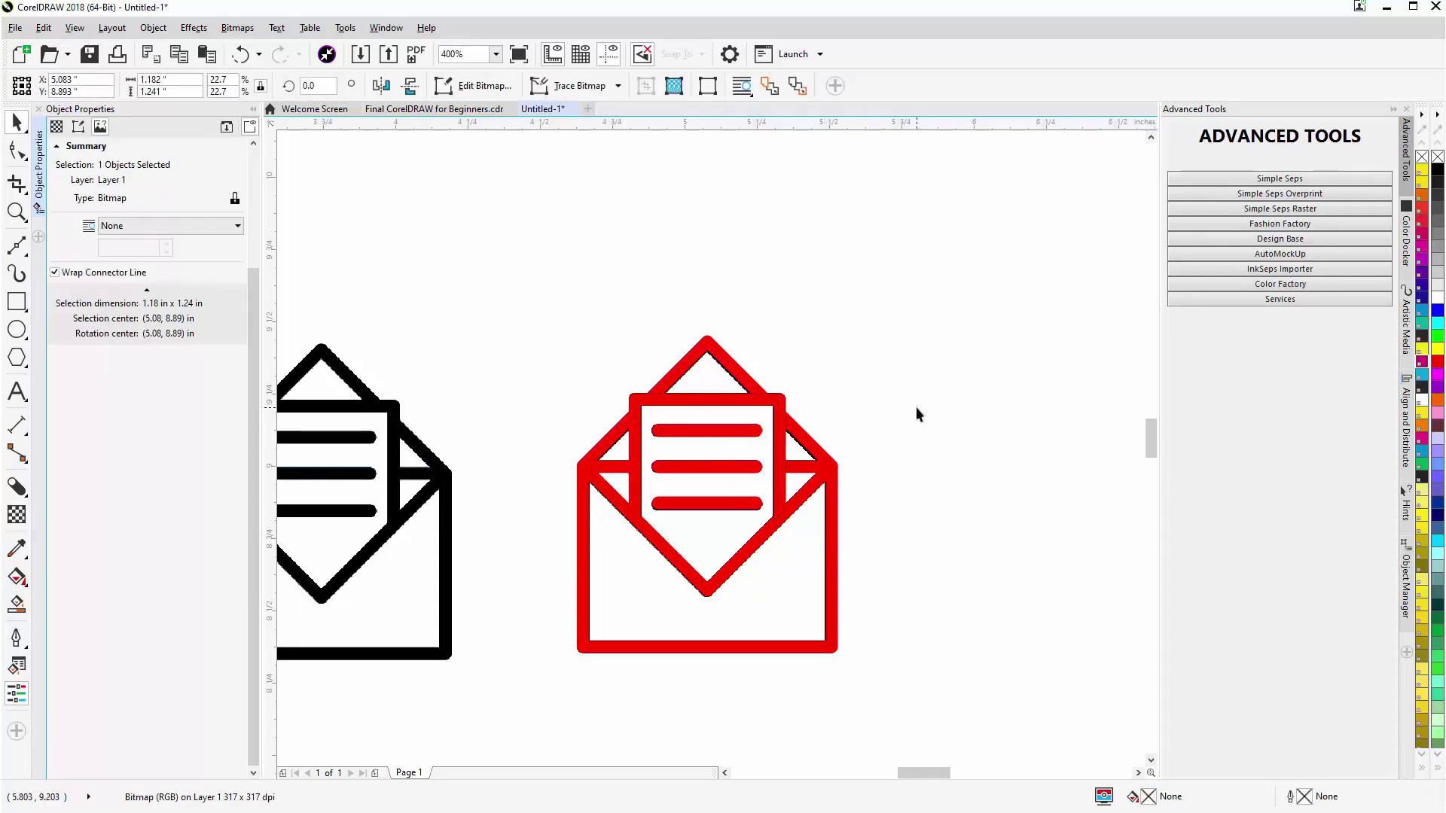
pyautogui.click(797, 375)
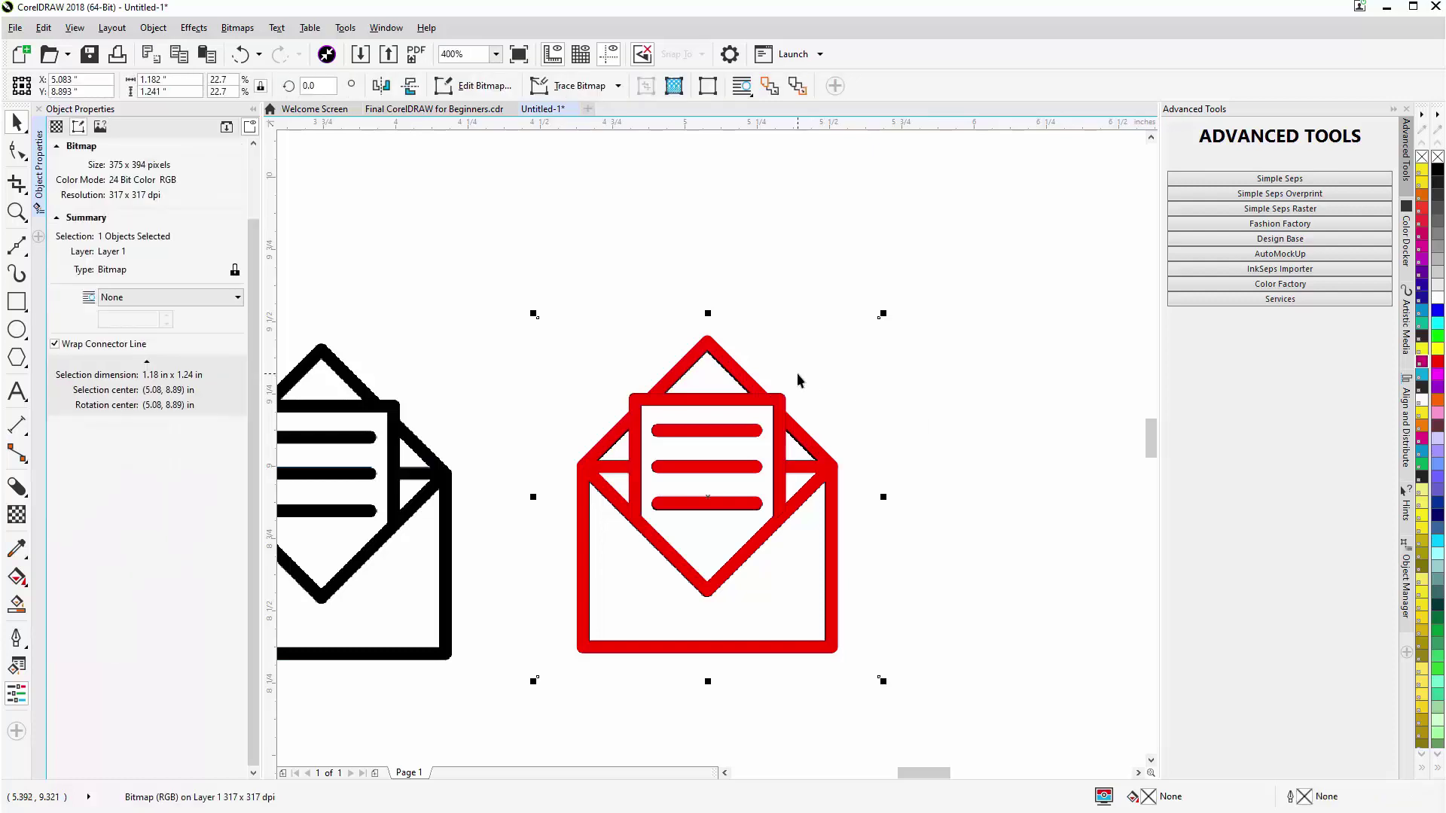
pyautogui.press('Escape')
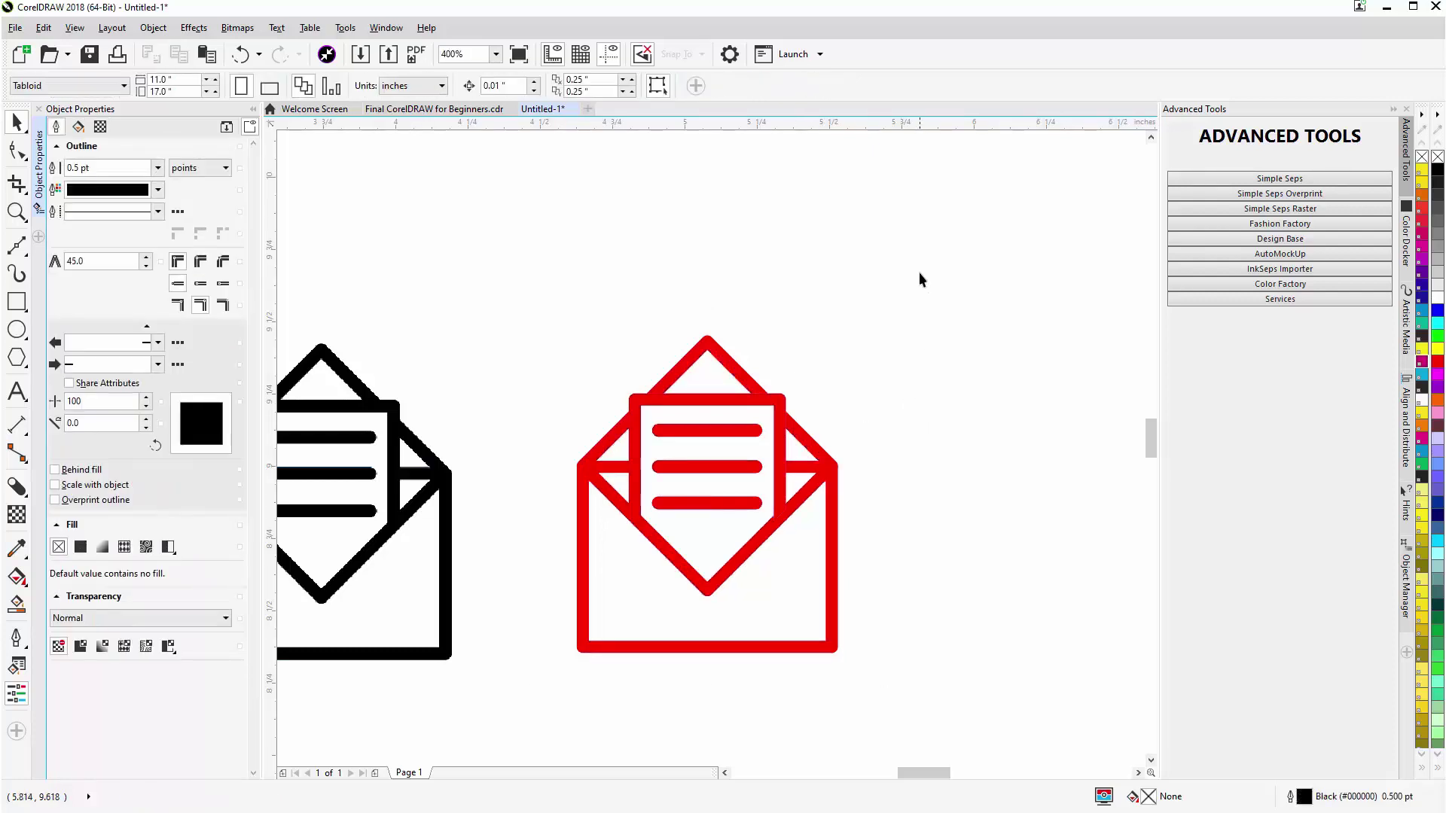
# Weld all six red envelope parts into one curve and fill it black
pyautogui.moveTo(723, 482); pyautogui.dragTo(535, 702)
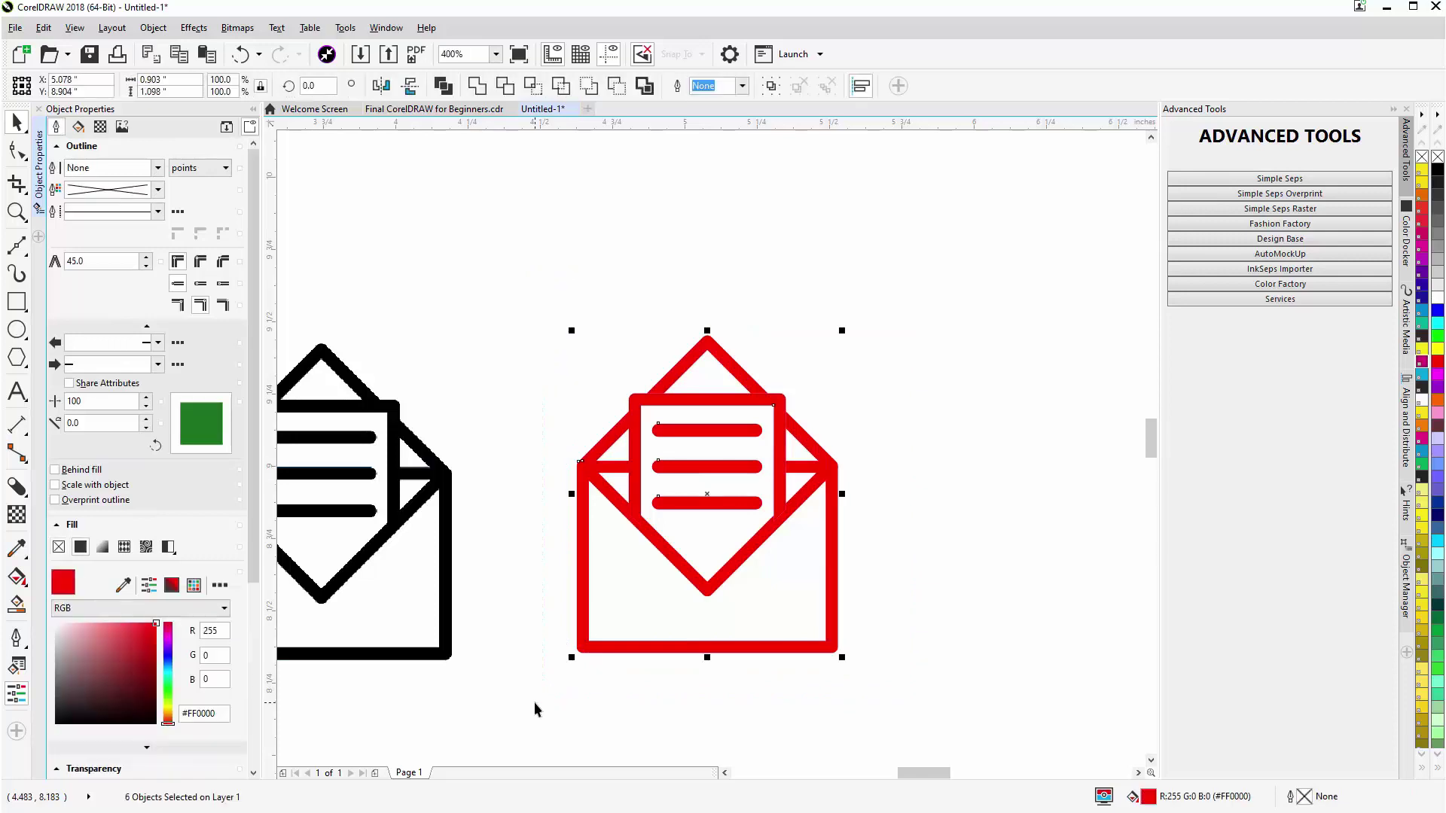
pyautogui.click(476, 86)
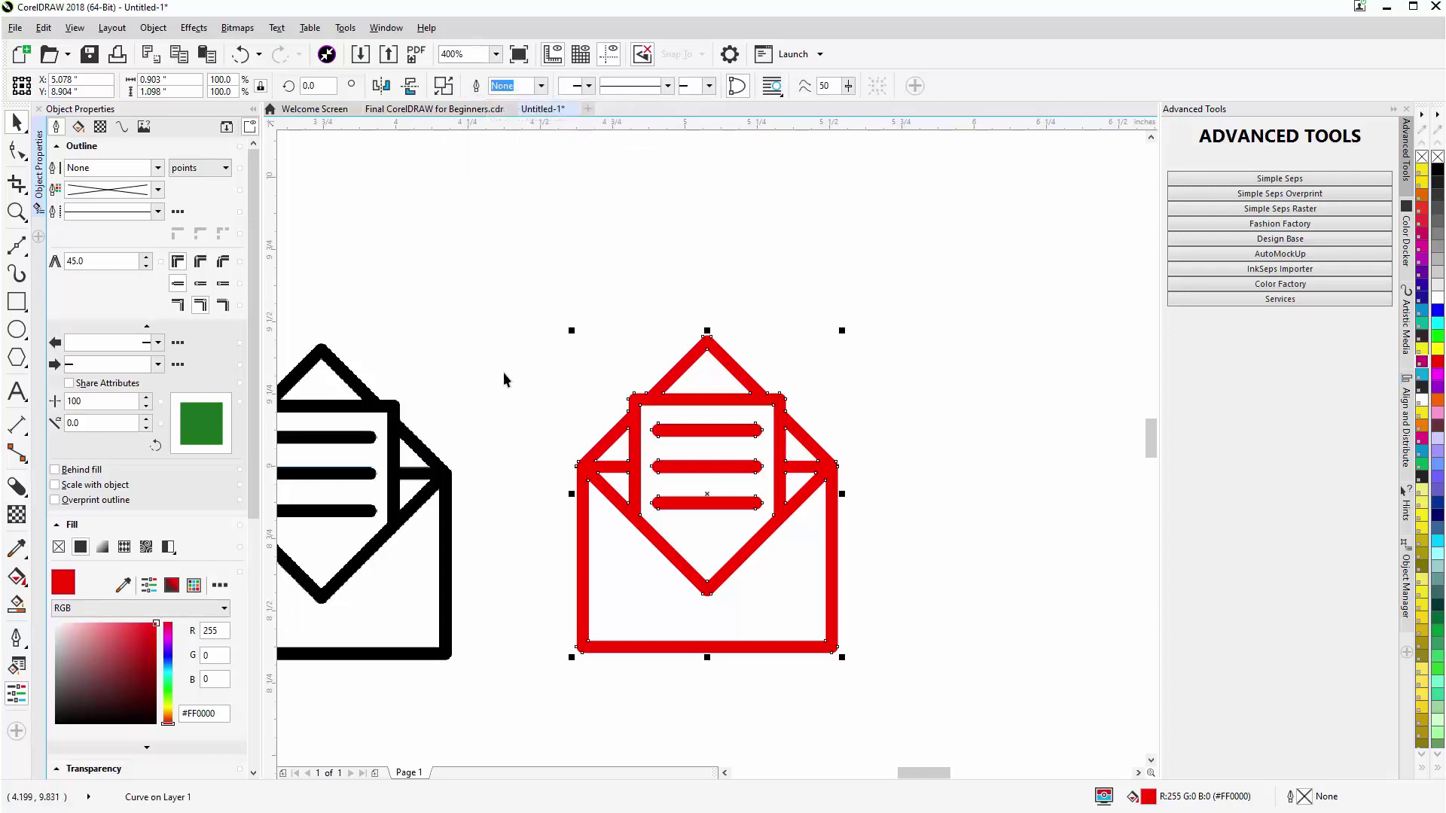
pyautogui.scroll(-2, 675, 503)
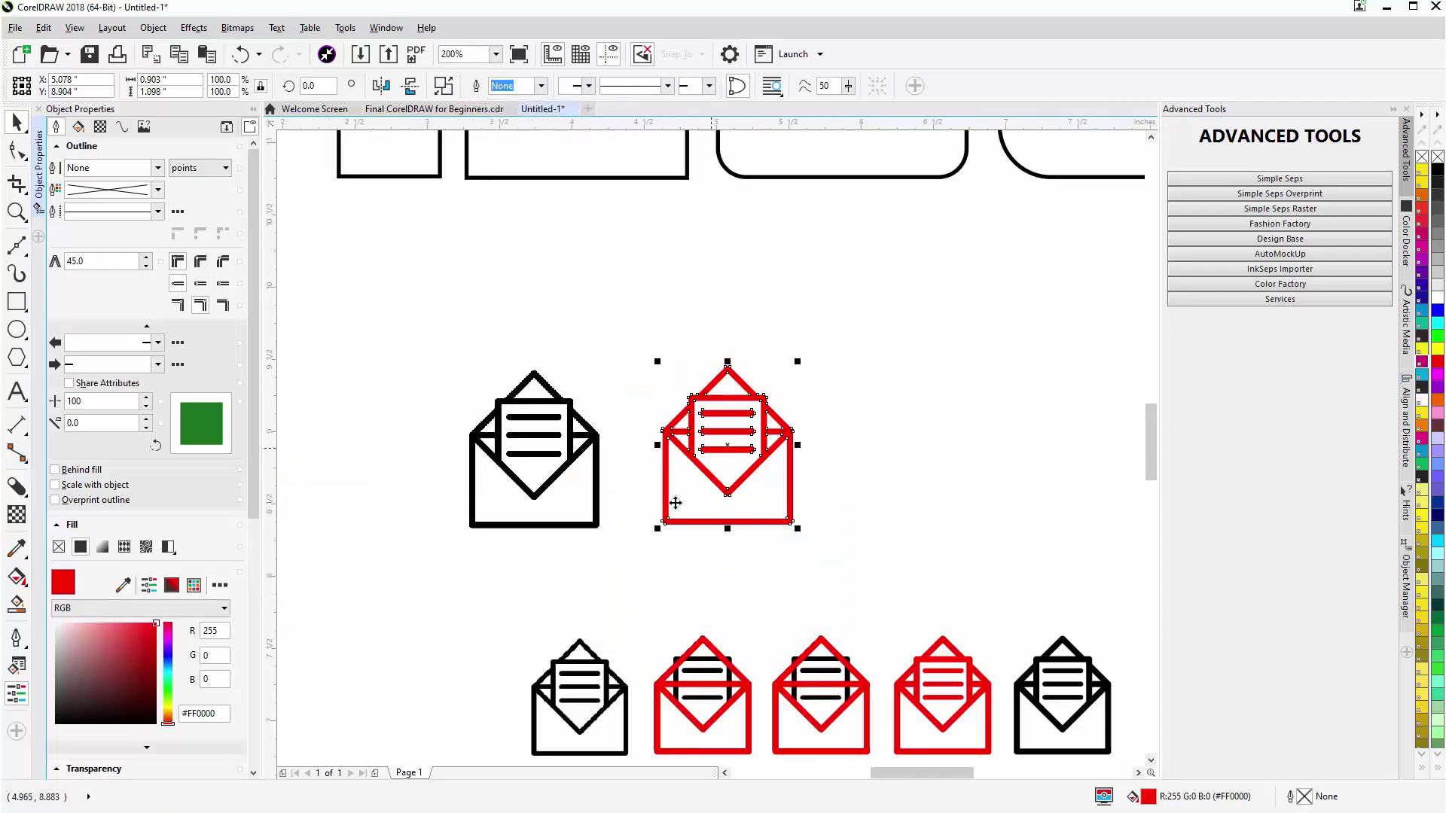
pyautogui.click(1434, 170)
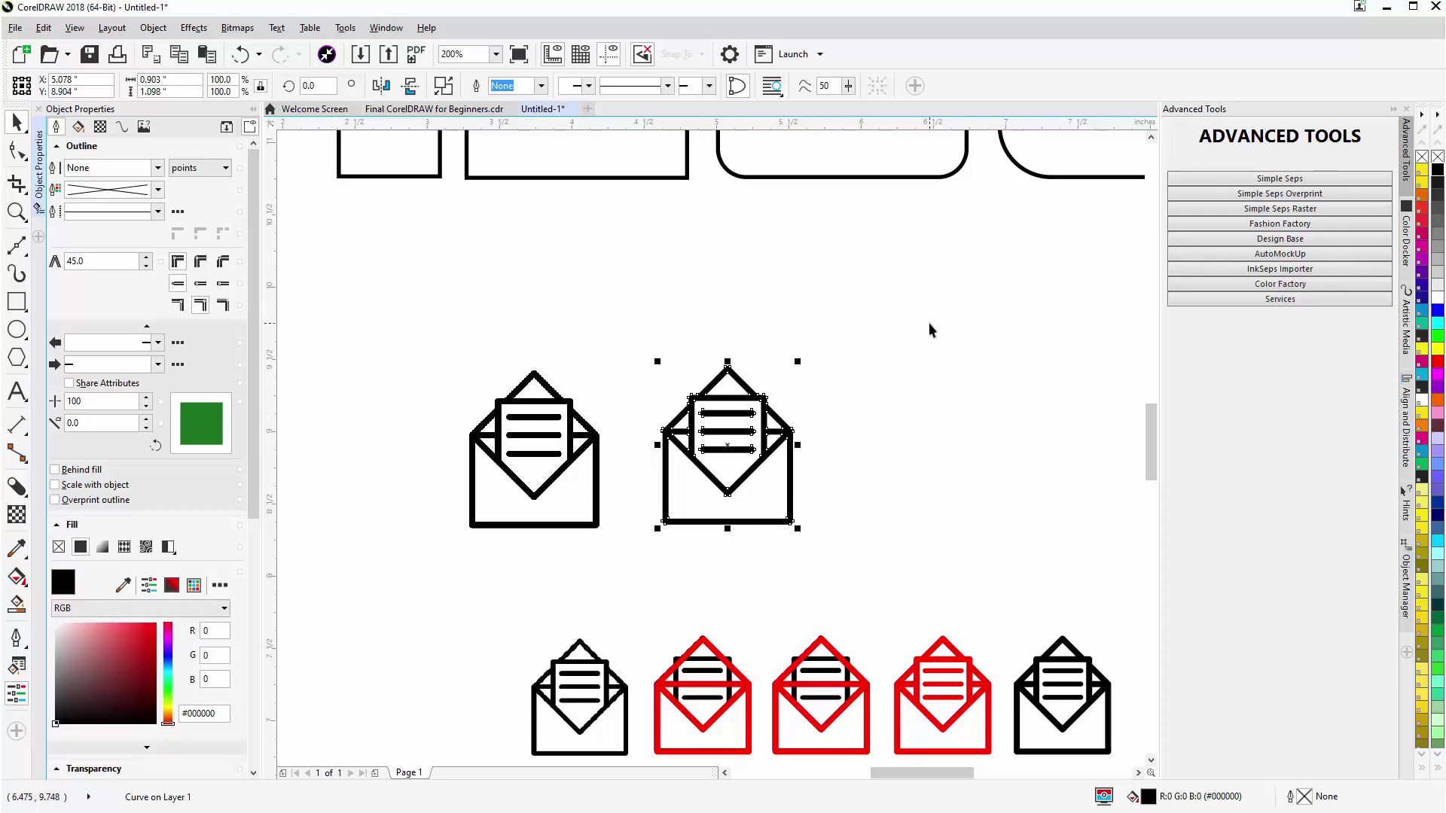
# Round all corners of the black rectangle behind XXL in the square-cornered "Property of Westville" logo to 0.355 in
pyautogui.scroll(-2, 928, 497)
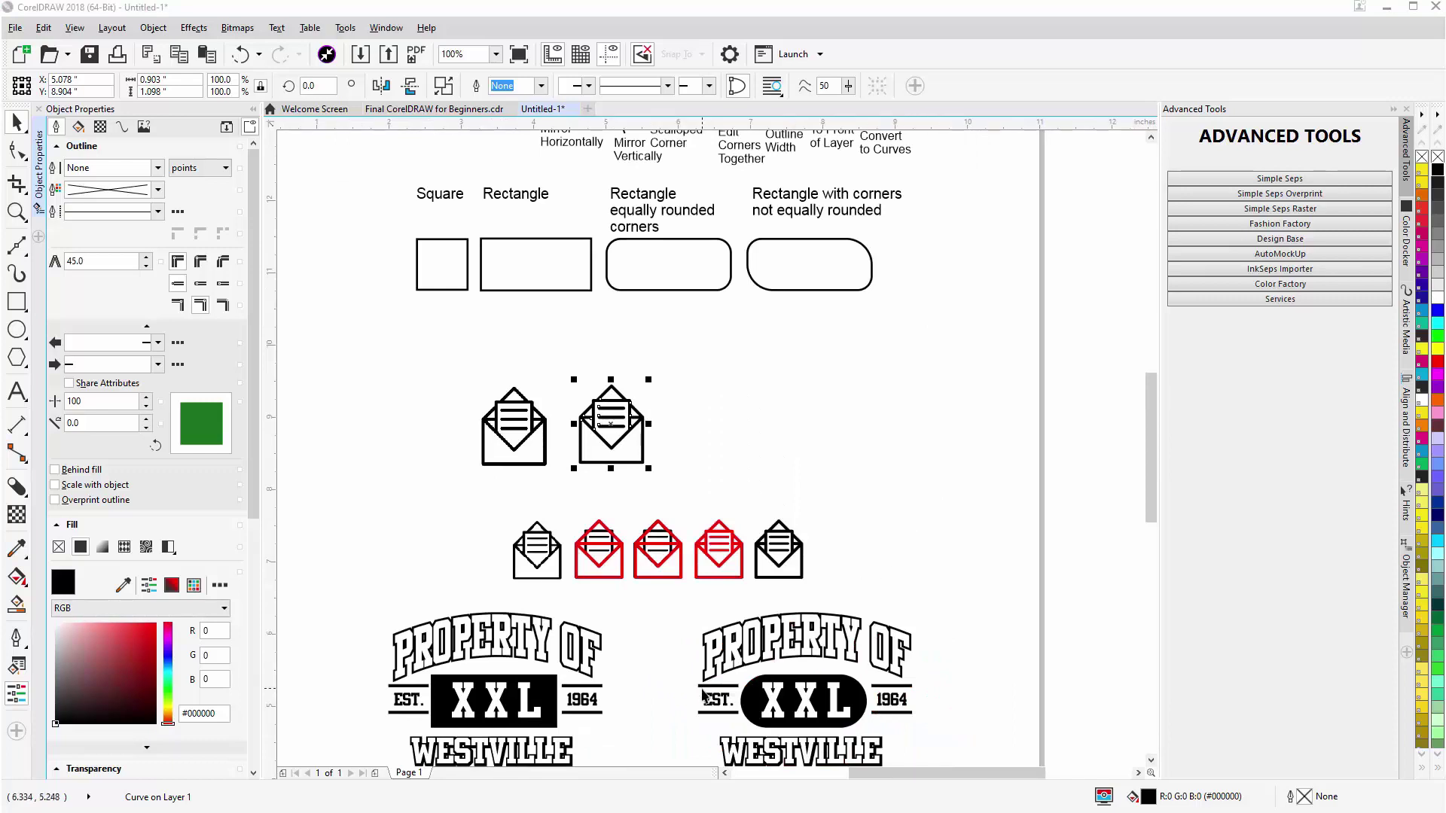
pyautogui.scroll(2, 702, 688)
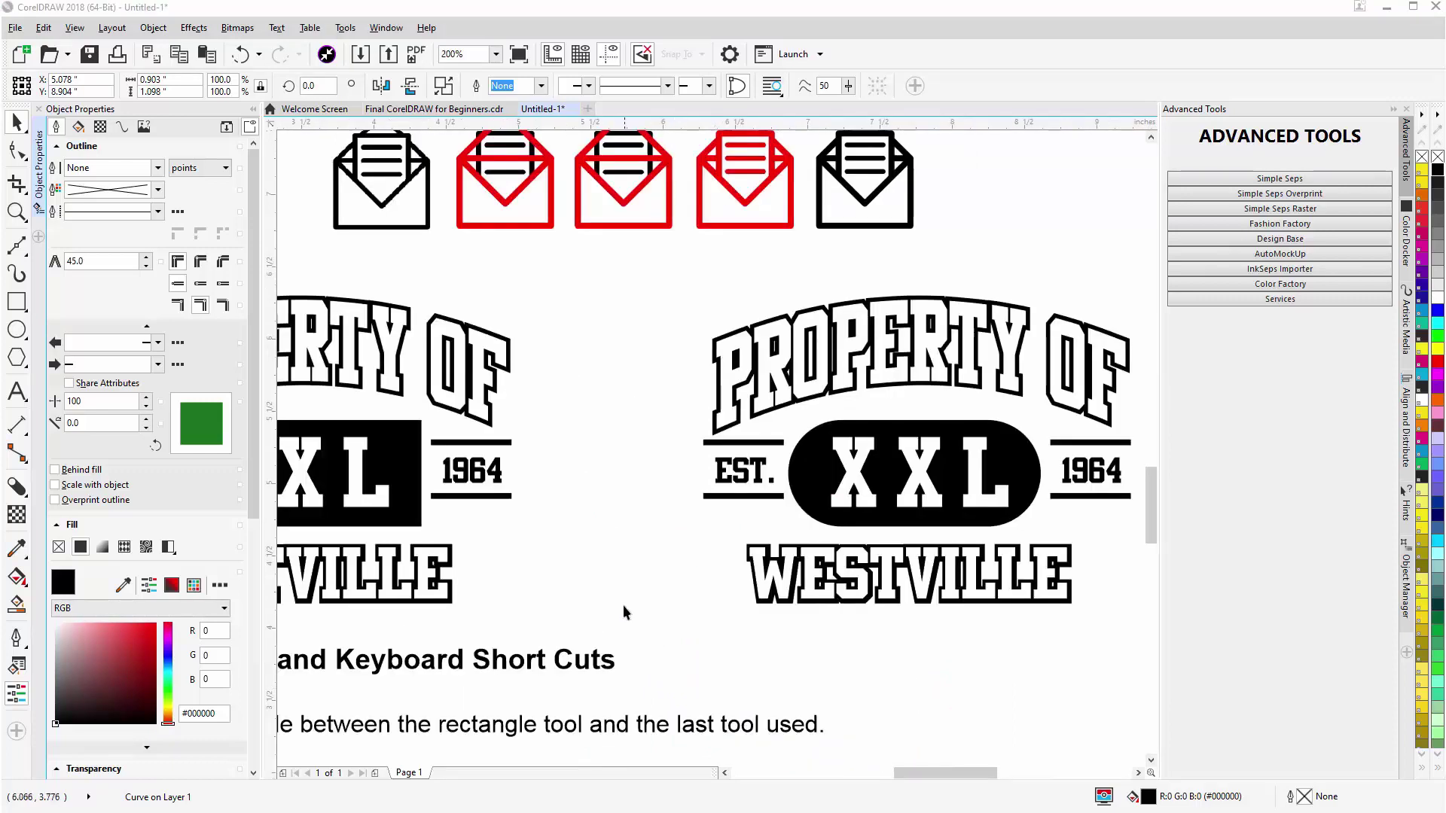
pyautogui.press('F3')
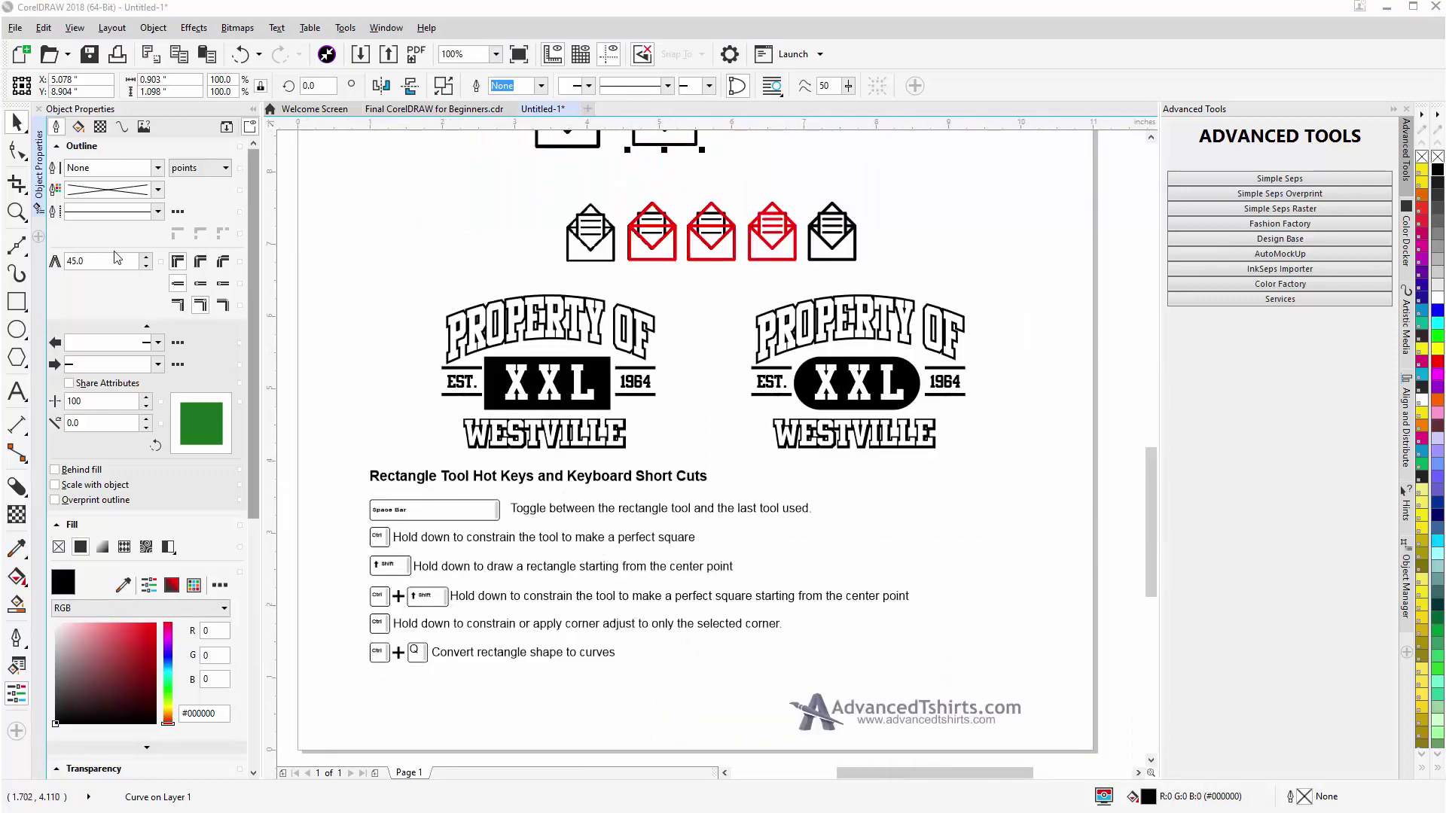
pyautogui.click(17, 211)
pyautogui.moveTo(407, 275); pyautogui.dragTo(924, 485)
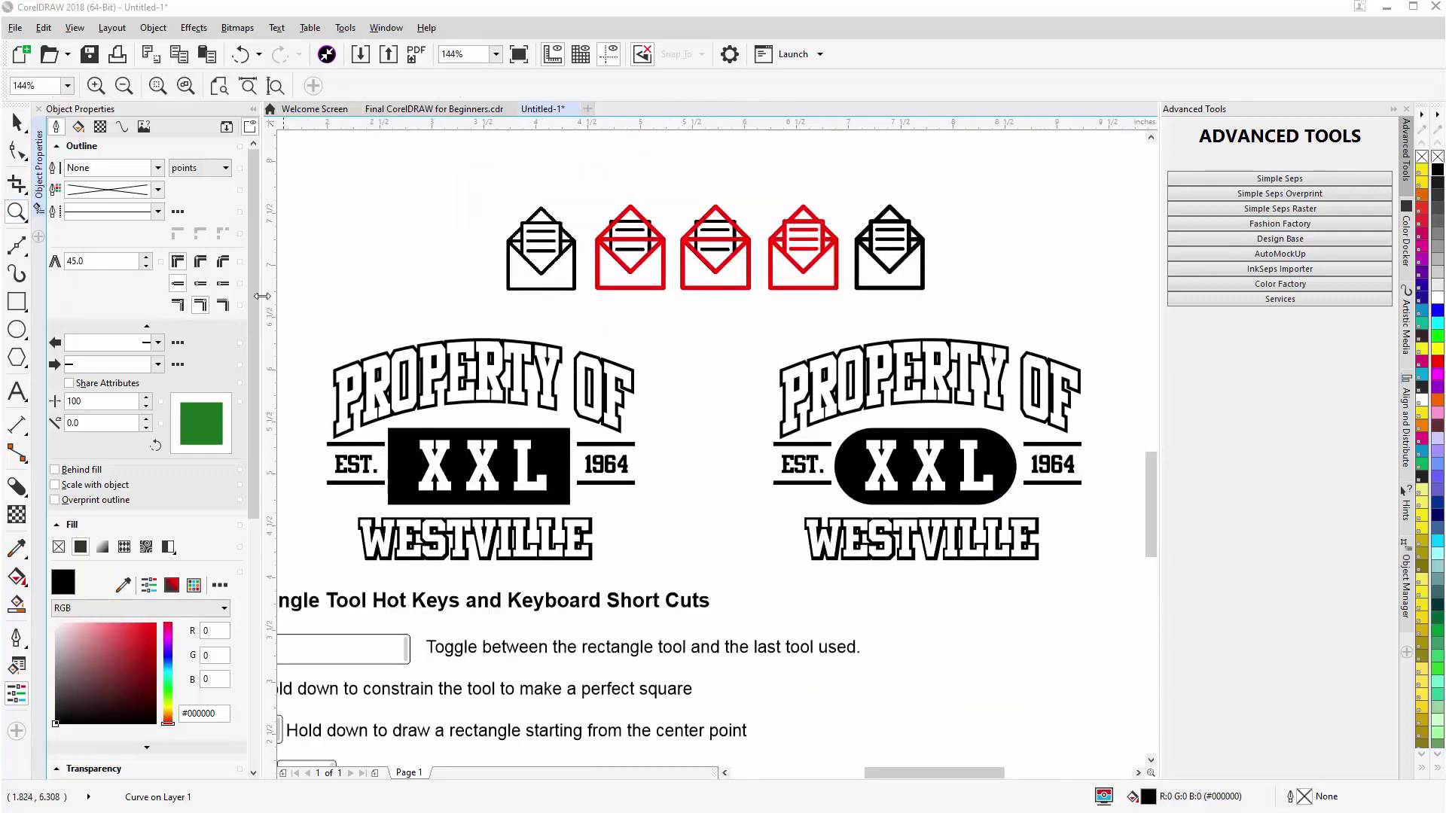
pyautogui.click(19, 126)
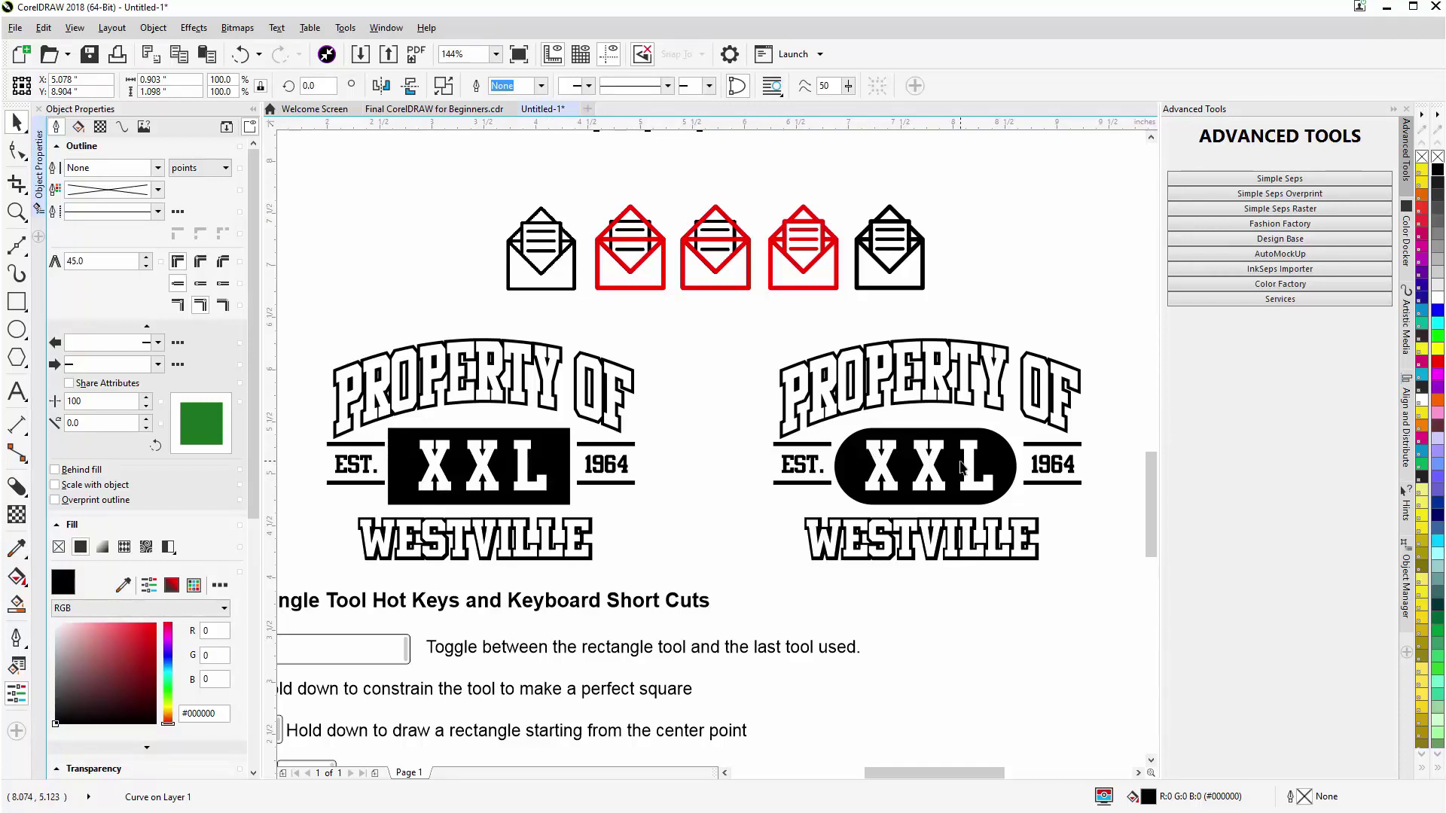
pyautogui.click(544, 442)
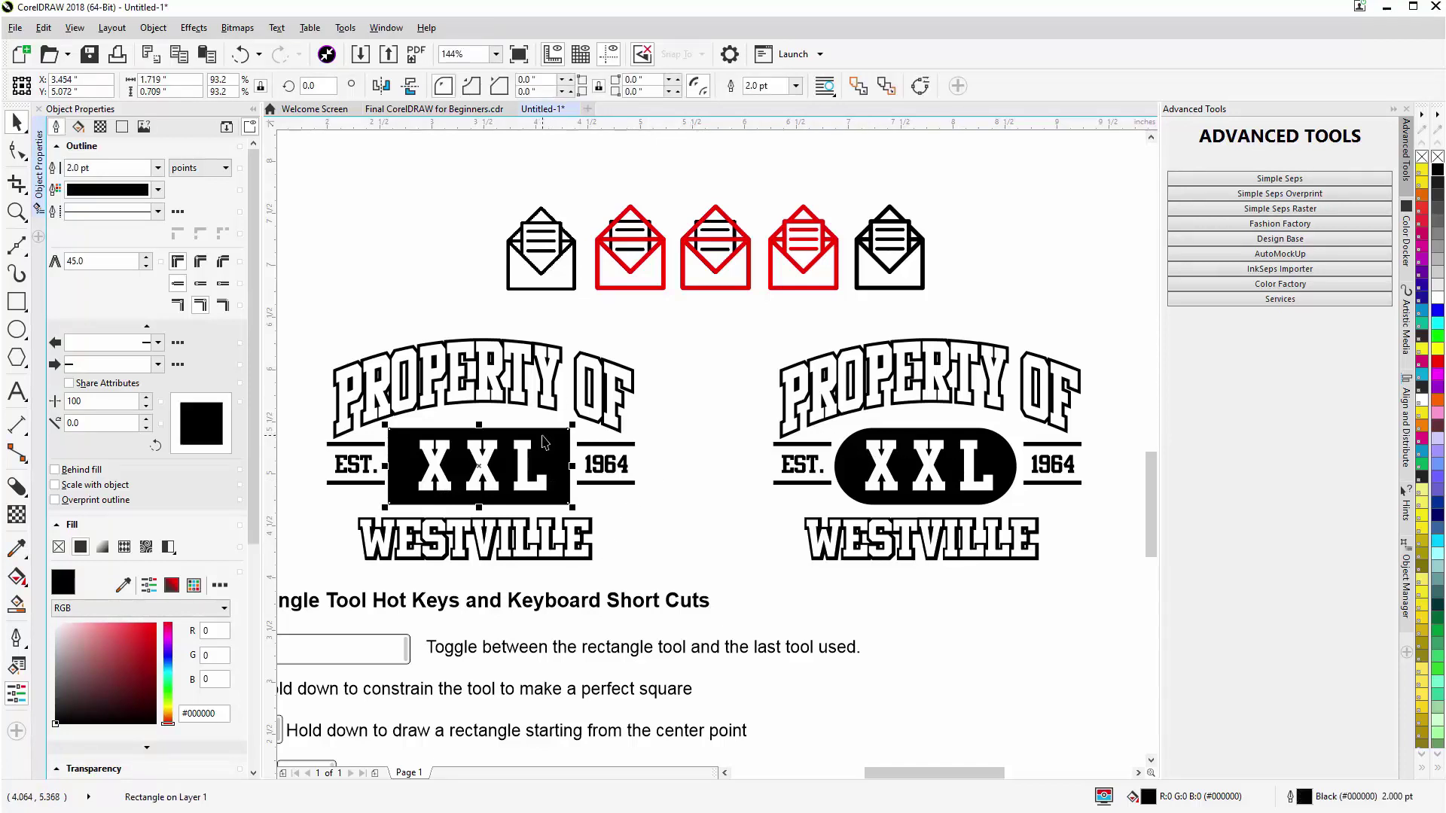
pyautogui.moveTo(387, 428); pyautogui.dragTo(424, 431)
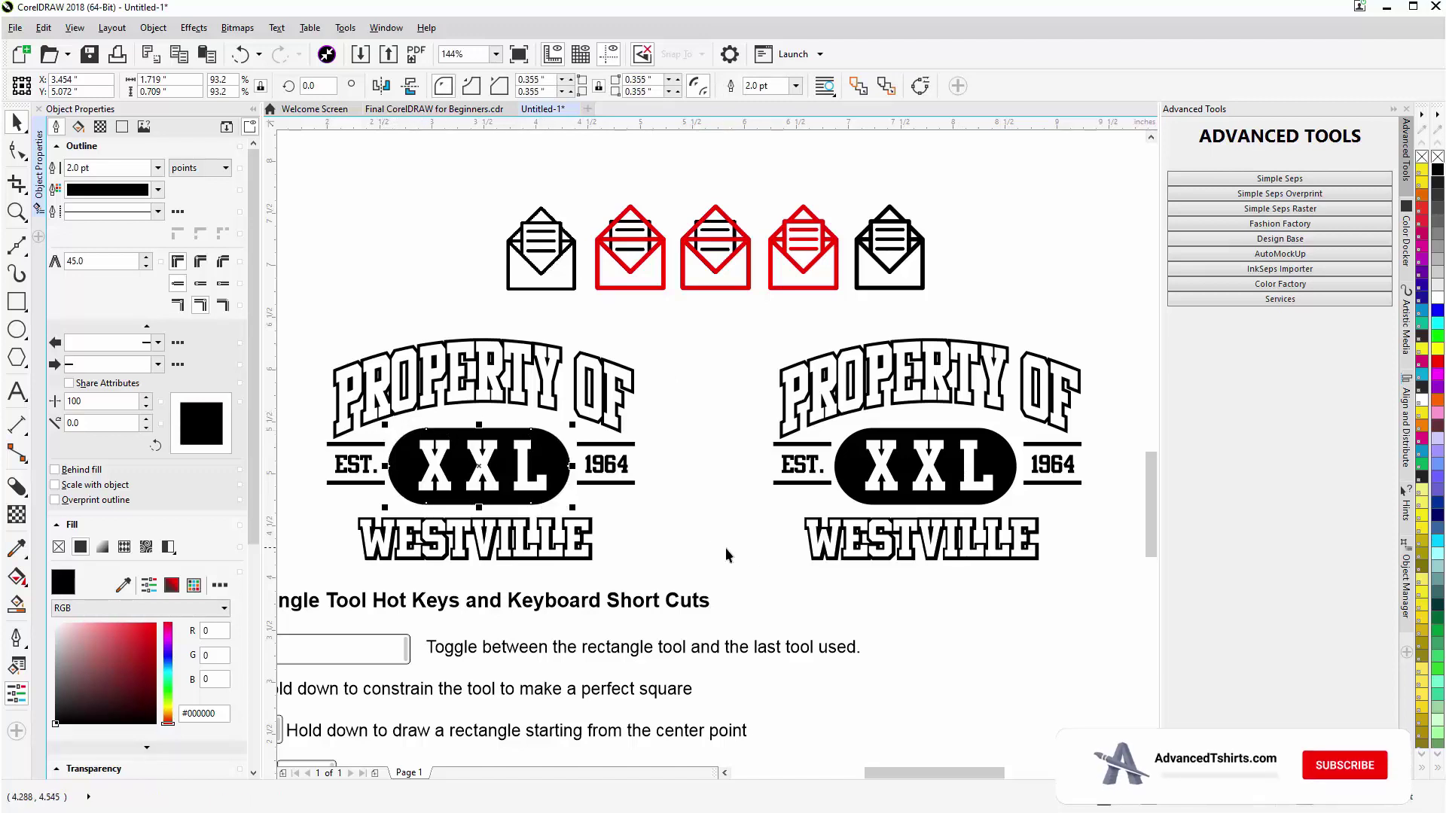